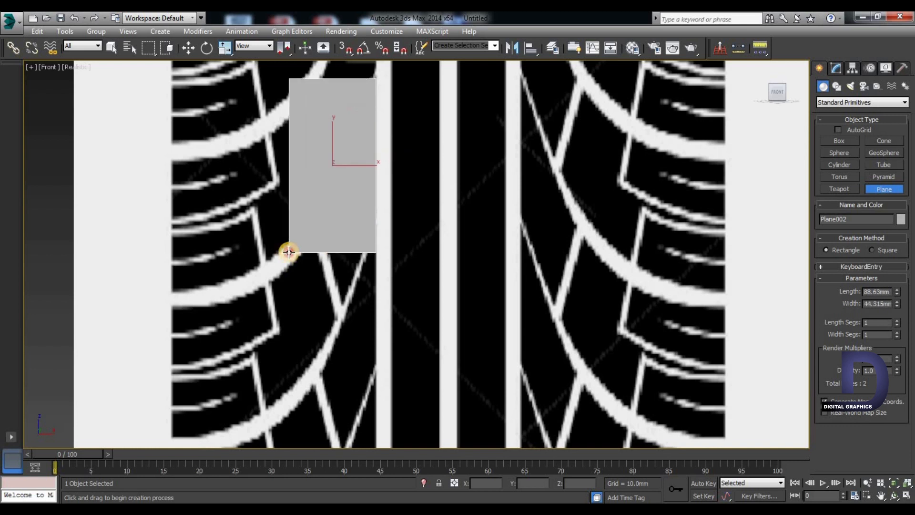
# Step: Convert the plane drawn over the tread reference to an Editable Poly
pyautogui.rightClick(326, 180)
pyautogui.moveTo(361, 288)
pyautogui.click(496, 293)
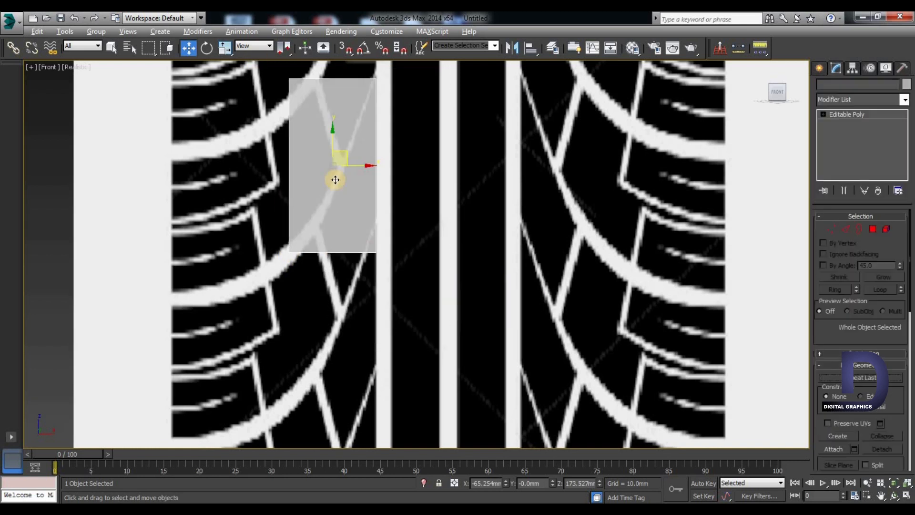
# Step: Move the plane's lower-left vertex to the inner tread block's bottom tip and its lower-right vertex up to the block's right corner
pyautogui.click(830, 229)
pyautogui.click(290, 251)
pyautogui.moveTo(302, 242); pyautogui.dragTo(355, 292)
pyautogui.click(376, 254)
pyautogui.moveTo(377, 214); pyautogui.dragTo(380, 190)
pyautogui.moveTo(290, 203); pyautogui.dragTo(330, 252)
# Step: Move the plane's upper-left vertex down onto the inner tread block's left corner and finish vertex editing
pyautogui.moveTo(290, 150); pyautogui.dragTo(266, 75)
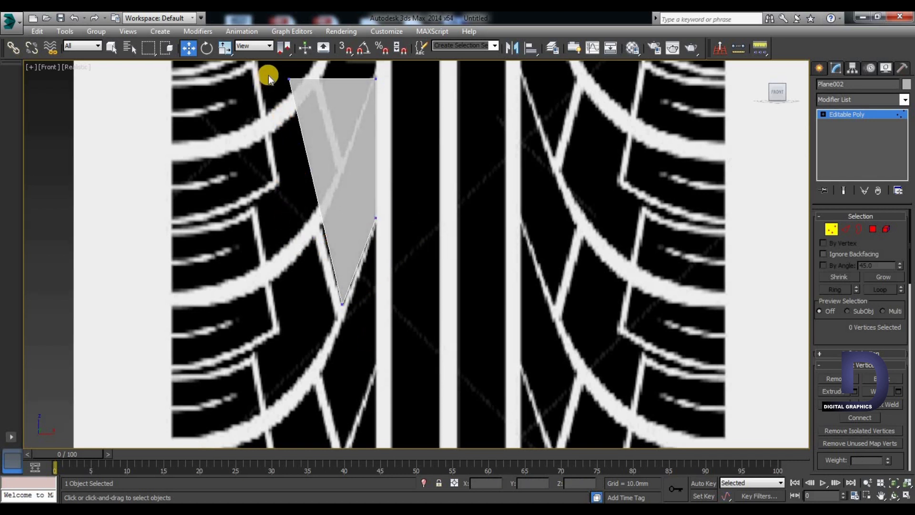
pyautogui.scroll(-3, 414, 225)
pyautogui.moveTo(369, 142); pyautogui.dragTo(435, 212)
pyautogui.scroll(3, 374, 232)
pyautogui.scroll(2, 374, 232)
pyautogui.scroll(3, 388, 215)
pyautogui.moveTo(476, 249); pyautogui.dragTo(466, 174)
pyautogui.moveTo(517, 203); pyautogui.dragTo(505, 226)
pyautogui.scroll(-4, 505, 226)
pyautogui.scroll(-5, 442, 324)
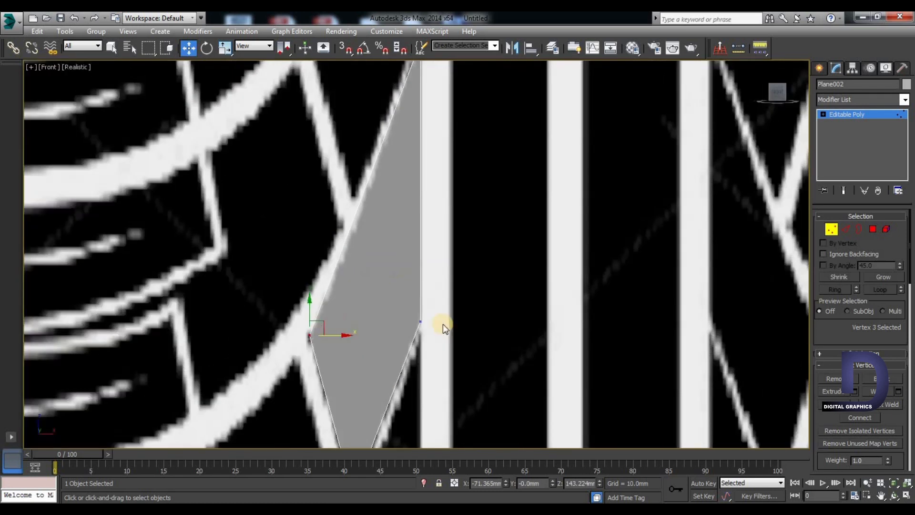
pyautogui.click(483, 292)
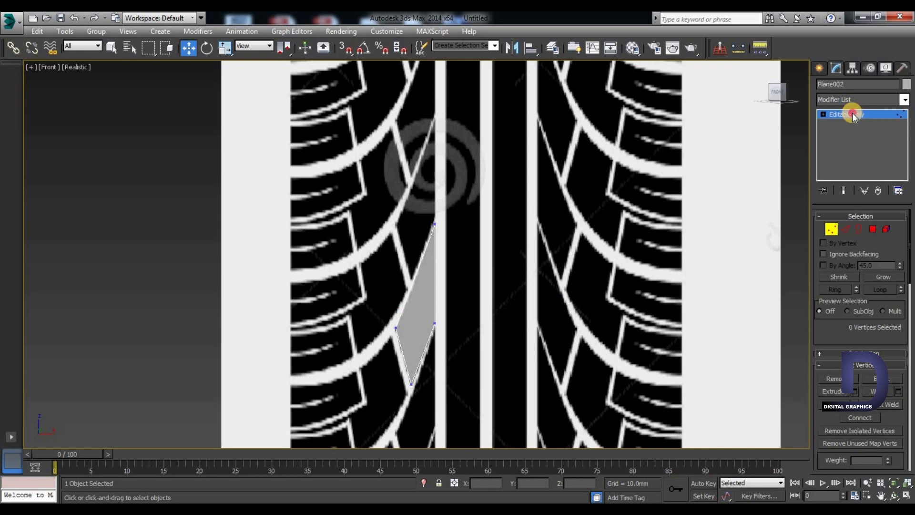
pyautogui.click(892, 123)
pyautogui.click(550, 256)
pyautogui.click(430, 324)
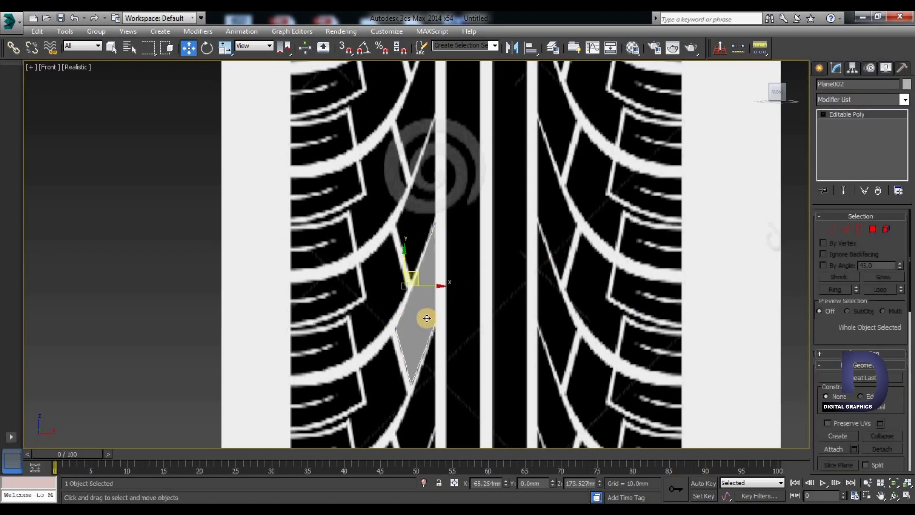
# Step: Try the Shaded display style in the Front viewport and return it to Realistic
pyautogui.scroll(6, 424, 316)
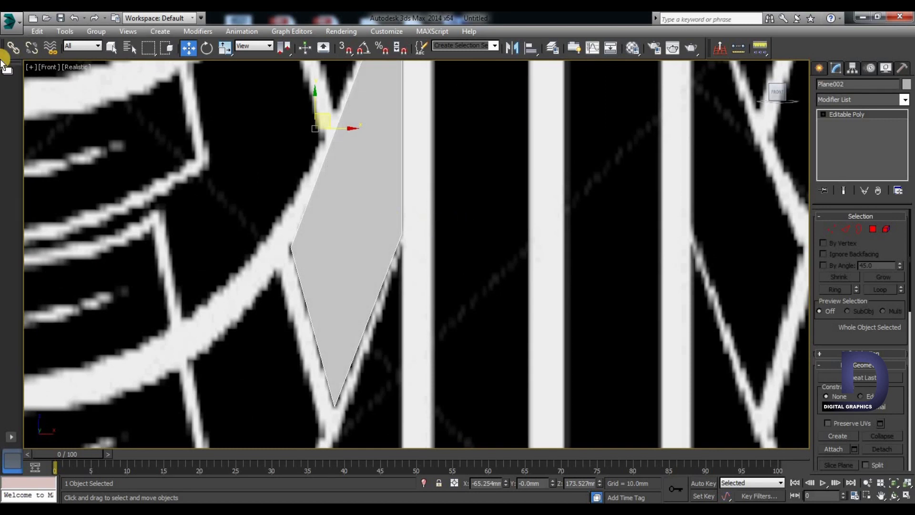
pyautogui.click(74, 67)
pyautogui.click(91, 94)
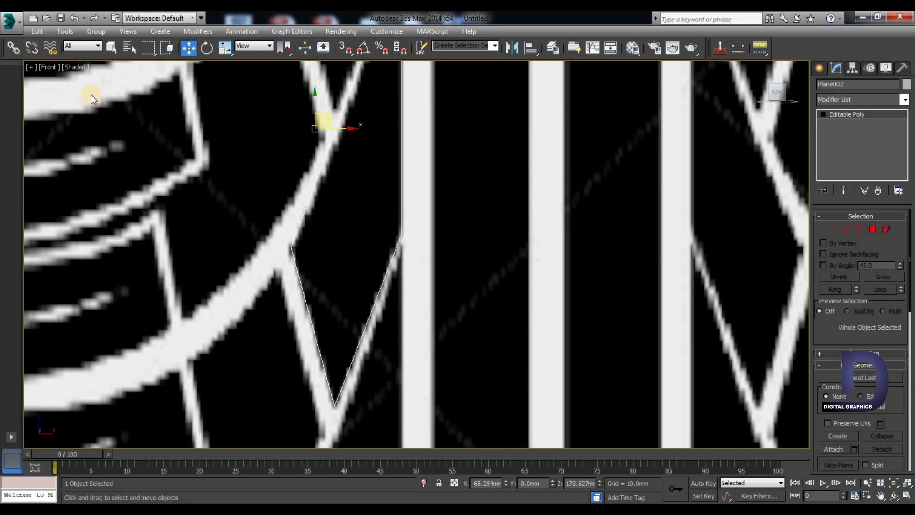
pyautogui.click(73, 67)
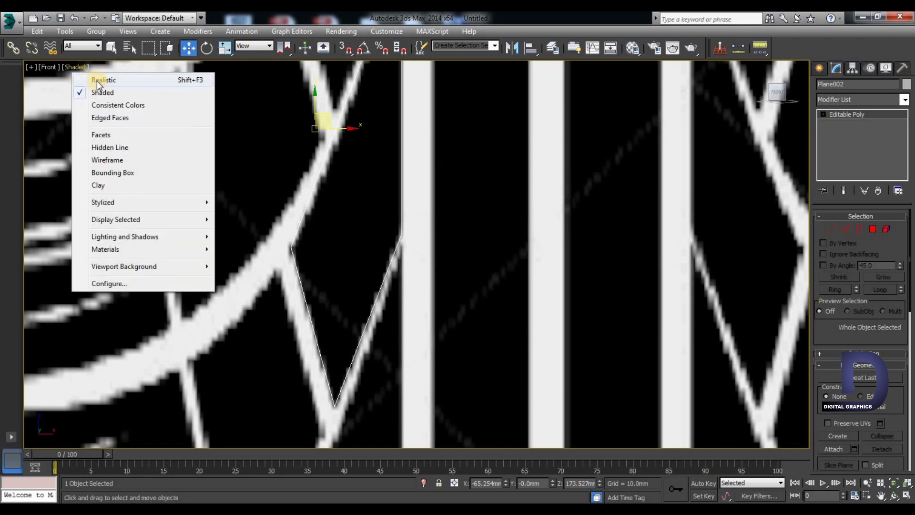
pyautogui.click(96, 81)
# Step: Clone the finished tread block plane to the neighbouring block on its lower left
pyautogui.moveTo(351, 259)
pyautogui.mouseDown(button='middle')
pyautogui.moveTo(400, 200)
pyautogui.moveTo(451, 291)
pyautogui.moveTo(508, 230)
pyautogui.moveTo(516, 206)
pyautogui.mouseUp(button='middle')
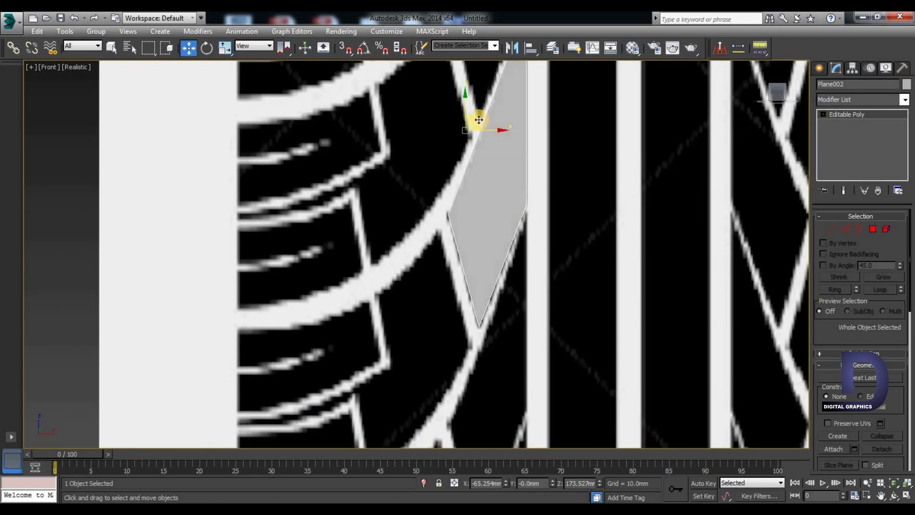
pyautogui.keyDown('shift'); pyautogui.moveTo(479, 119); pyautogui.dragTo(344, 244); pyautogui.keyUp('shift')
pyautogui.click(462, 311)
# Step: Move the cloned plane's top and right vertices onto the neighbouring tread block's upper and right corners
pyautogui.moveTo(464, 333); pyautogui.dragTo(302, 204, button='middle')
pyautogui.click(831, 228)
pyautogui.click(327, 83)
pyautogui.moveTo(340, 71); pyautogui.dragTo(382, 169)
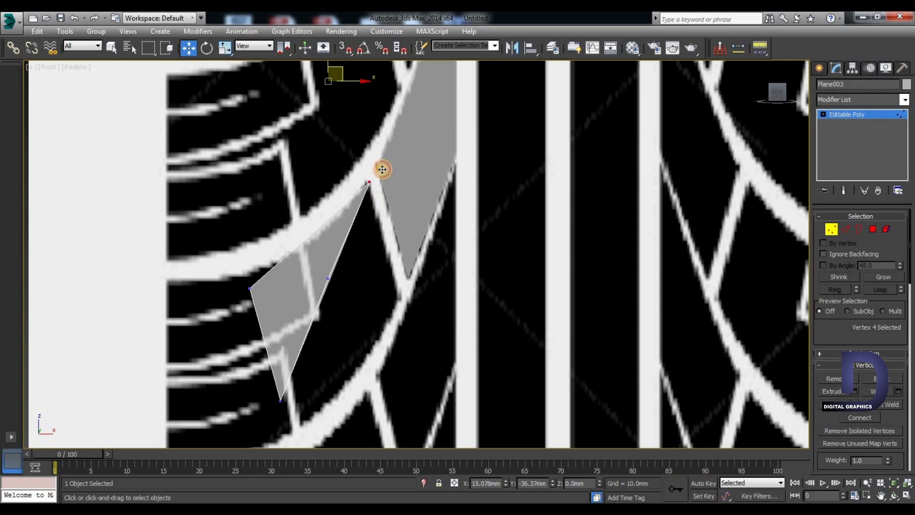
pyautogui.click(336, 275)
pyautogui.moveTo(344, 268); pyautogui.dragTo(412, 286)
# Step: Fit the clone's left and bottom vertices to the block's left side and raise its lower-right vertex along the slanted groove
pyautogui.moveTo(212, 275); pyautogui.dragTo(268, 321)
pyautogui.moveTo(260, 279); pyautogui.dragTo(318, 233)
pyautogui.moveTo(265, 398); pyautogui.dragTo(264, 398)
pyautogui.moveTo(249, 356); pyautogui.dragTo(299, 390)
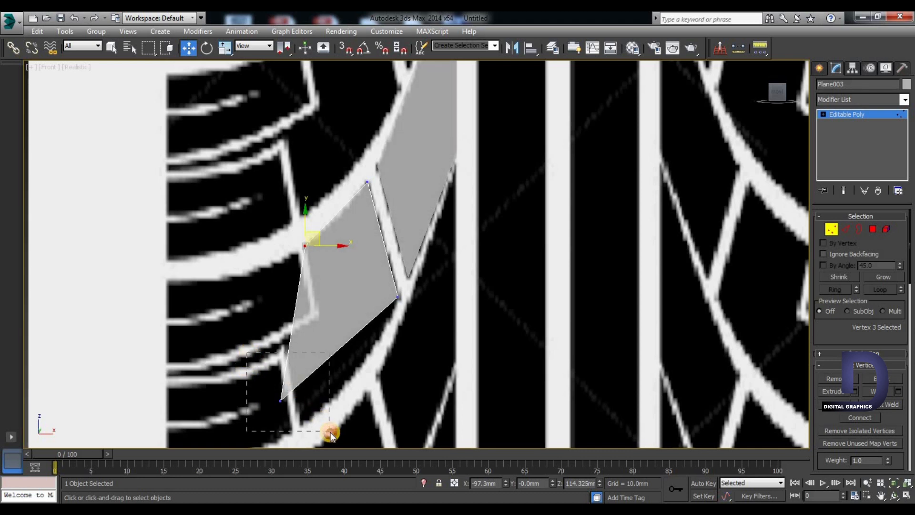
pyautogui.moveTo(331, 435); pyautogui.dragTo(331, 434)
pyautogui.moveTo(290, 387); pyautogui.dragTo(329, 305)
pyautogui.click(396, 296)
pyautogui.moveTo(404, 288); pyautogui.dragTo(398, 248)
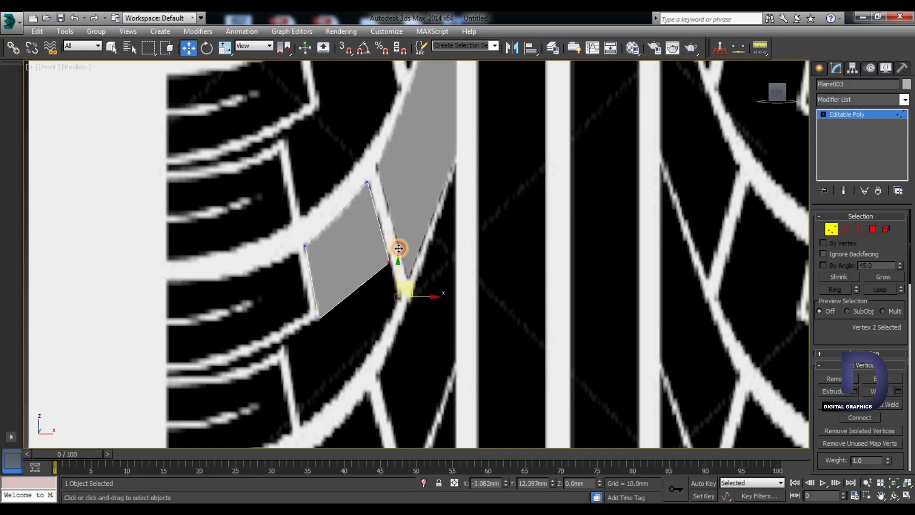
# Step: Extend the clone's lower edge downward with a narrow strip followed by a wider section
pyautogui.click(330, 374)
pyautogui.click(846, 236)
pyautogui.click(348, 295)
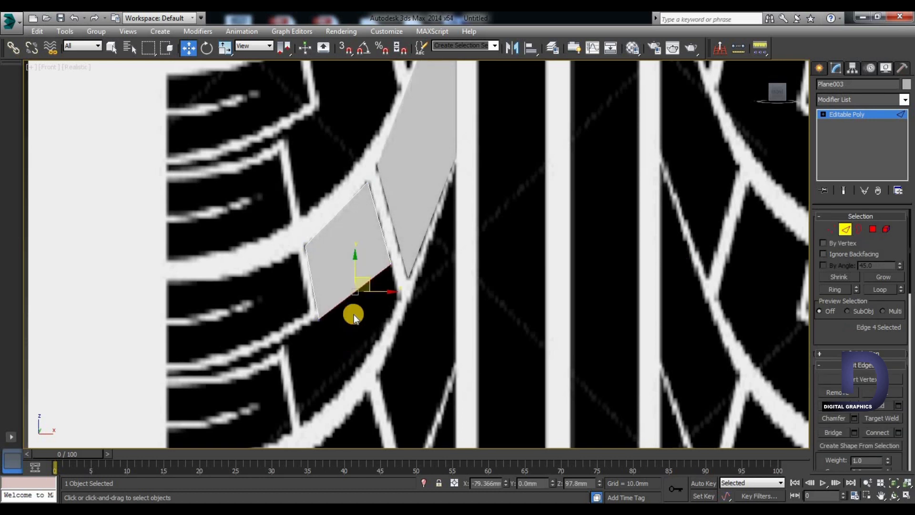
pyautogui.keyDown('shift'); pyautogui.moveTo(365, 276); pyautogui.dragTo(399, 327); pyautogui.keyUp('shift')
# Step: Move the new section's two bottom vertices onto the tread block's curved lower-right outline
pyautogui.click(830, 229)
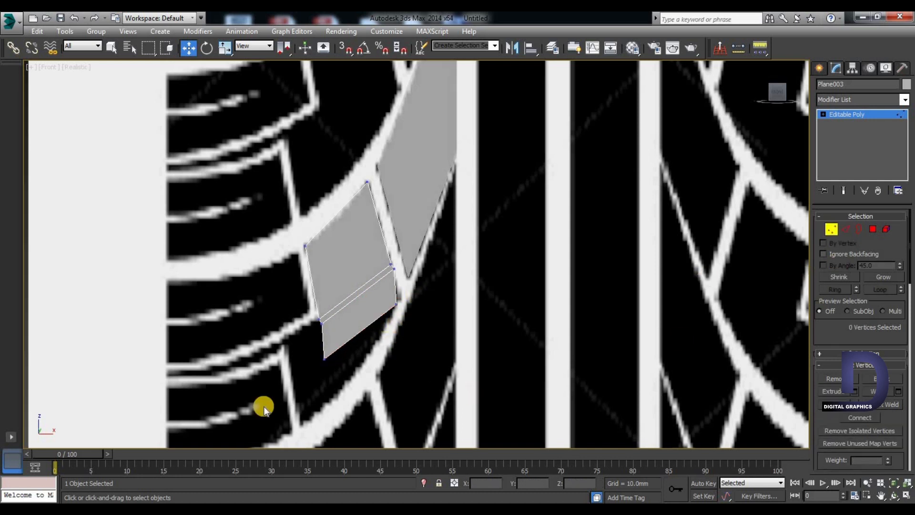
pyautogui.moveTo(313, 342); pyautogui.dragTo(314, 411)
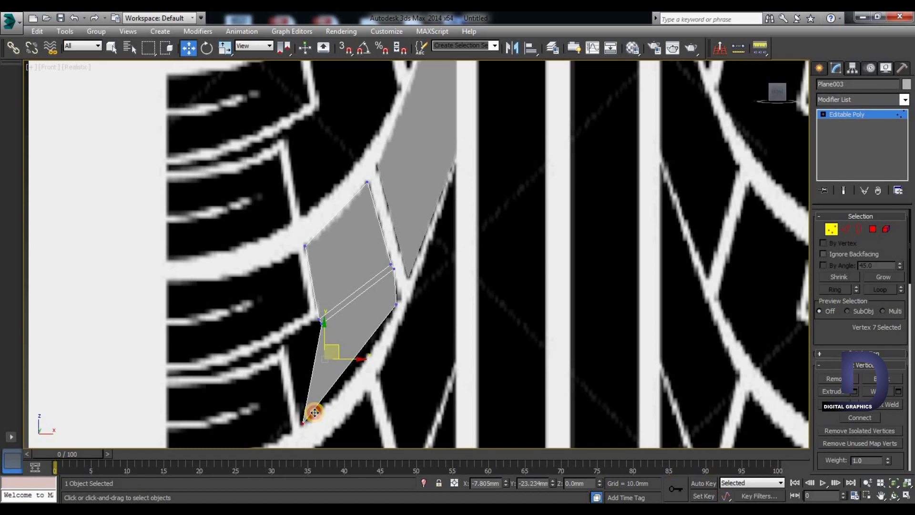
pyautogui.moveTo(403, 290)
pyautogui.mouseDown()
pyautogui.moveTo(393, 315)
pyautogui.moveTo(411, 282)
pyautogui.mouseUp()
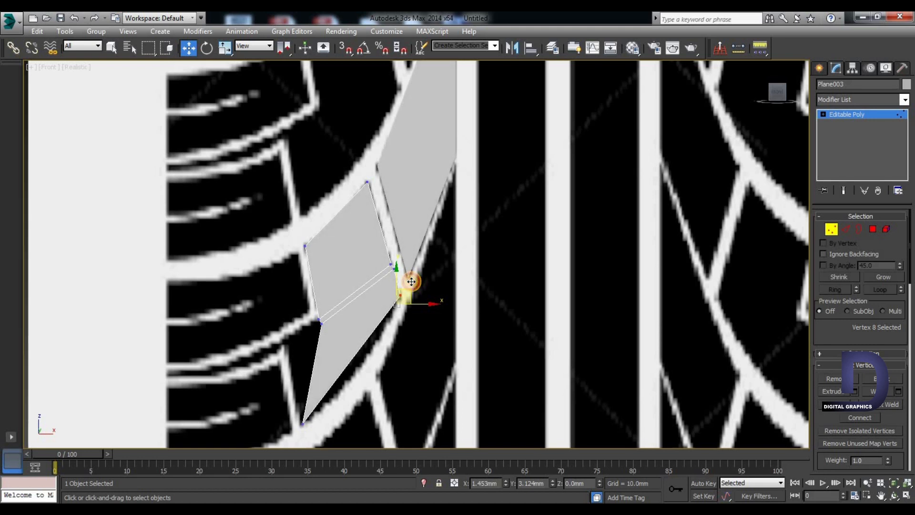
pyautogui.moveTo(411, 282); pyautogui.dragTo(411, 282)
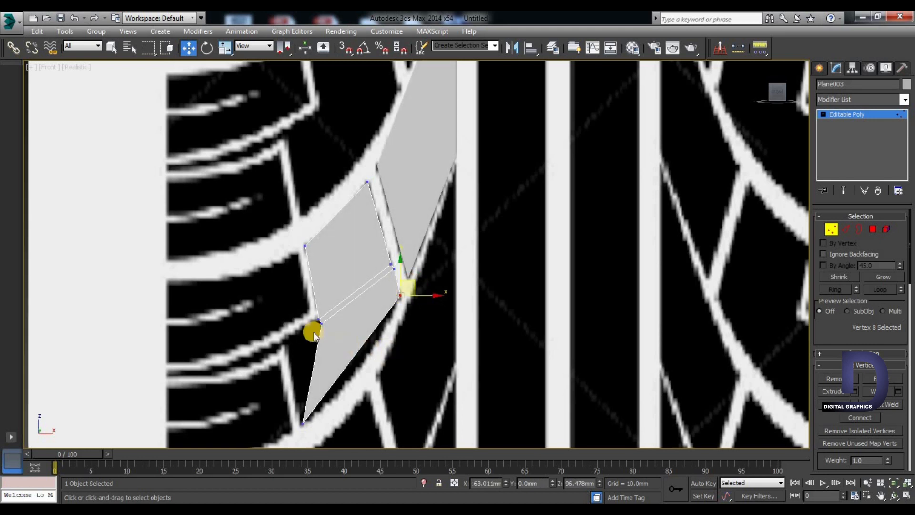
pyautogui.scroll(4, 309, 328)
pyautogui.click(318, 307)
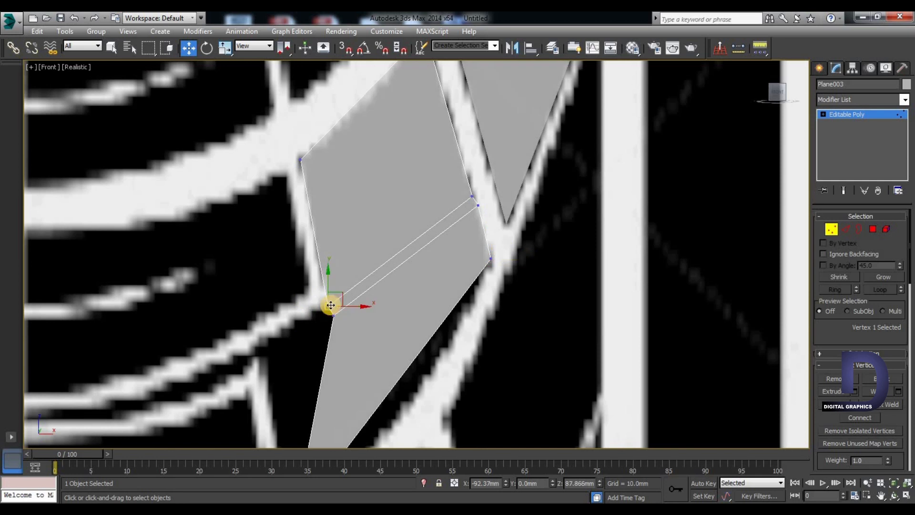
pyautogui.click(287, 355)
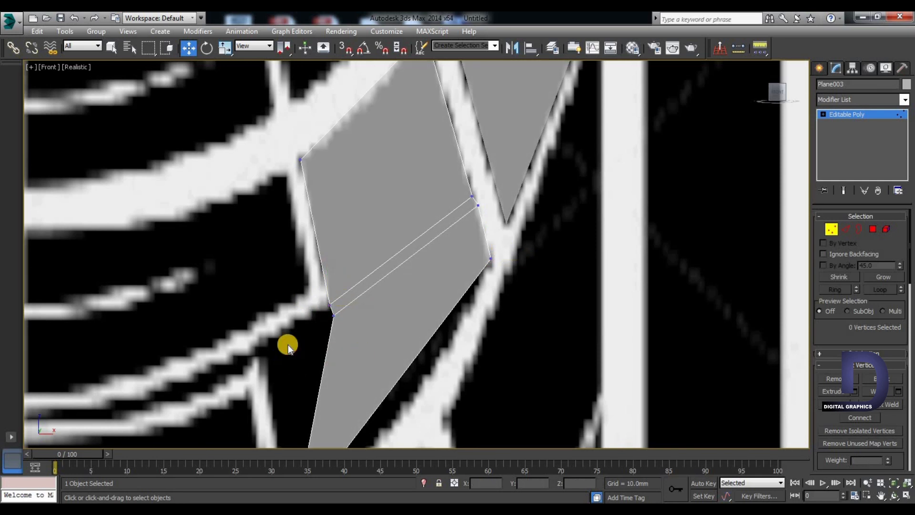
pyautogui.scroll(-4, 285, 346)
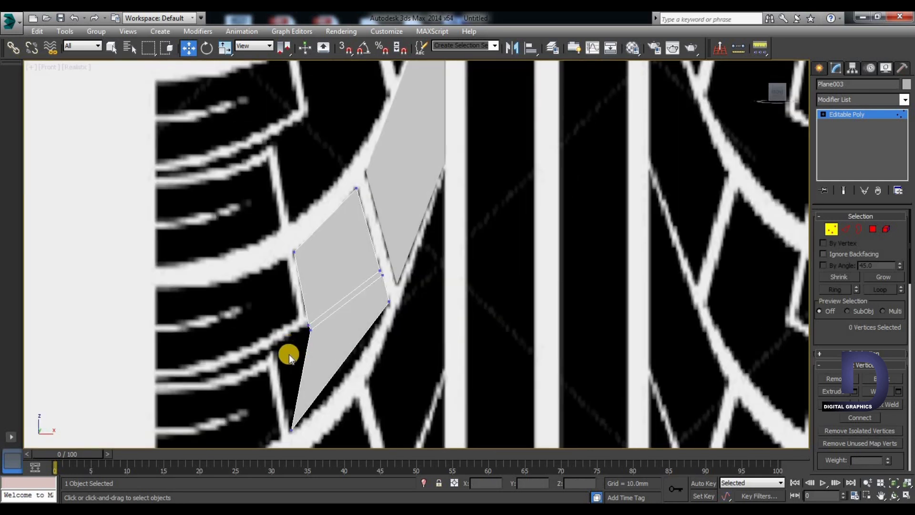
pyautogui.moveTo(305, 440); pyautogui.dragTo(352, 369)
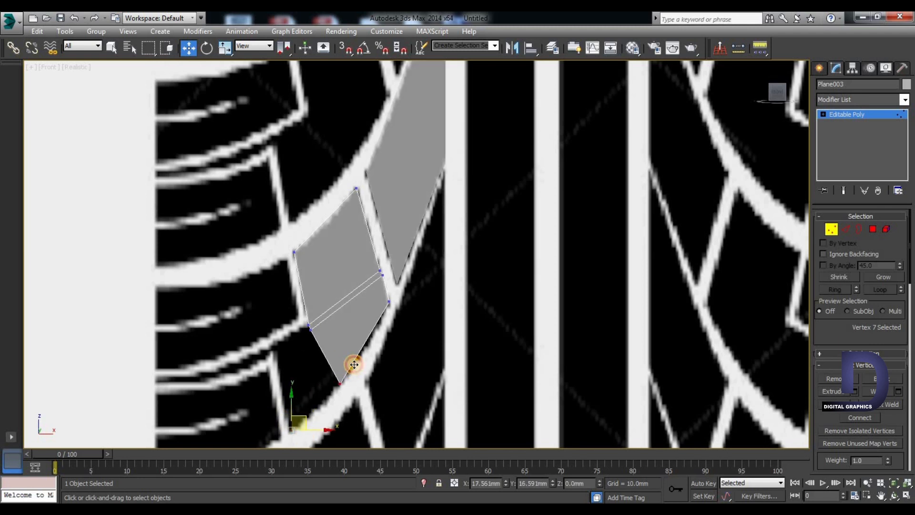
# Step: Try to align the narrow strip's two left vertices by scaling them horizontally, and undo the scaling
pyautogui.scroll(5, 306, 373)
pyautogui.moveTo(308, 228); pyautogui.dragTo(330, 274)
pyautogui.press('r')
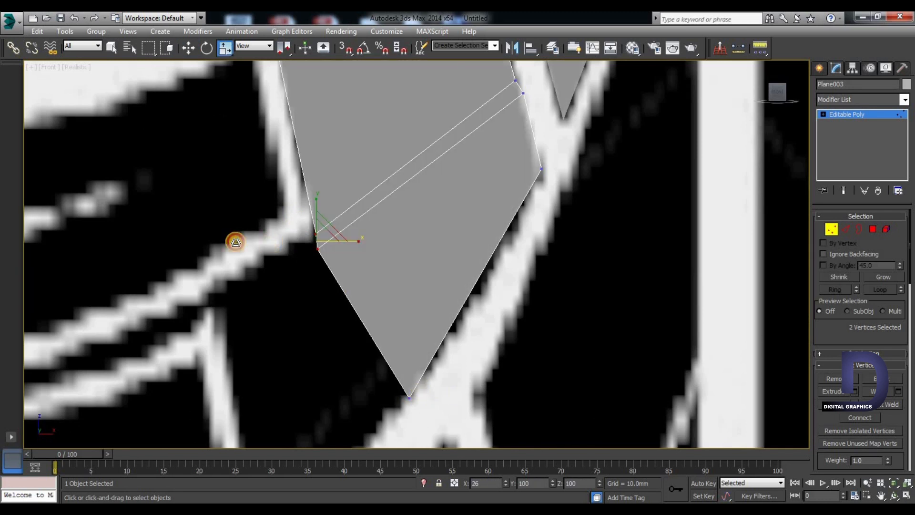
pyautogui.hotkey('ctrl', 'z')
# Step: Nudge the lower of the narrow strip's two left vertices slightly inward
pyautogui.press('w')
pyautogui.moveTo(329, 228)
pyautogui.mouseDown()
pyautogui.moveTo(340, 212)
pyautogui.moveTo(331, 227)
pyautogui.mouseUp()
pyautogui.click(504, 353)
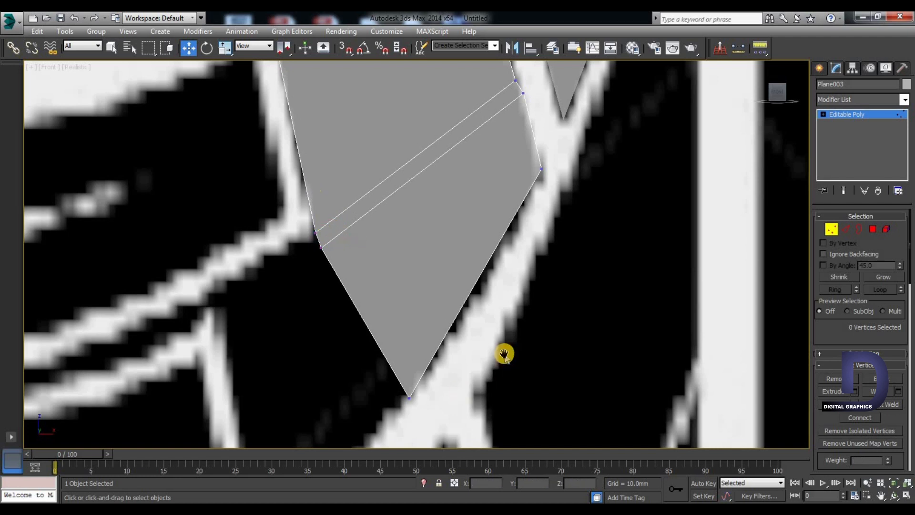
# Step: Extend the two lower-left edges of the mesh outward to the lower left to cover the rest of the block
pyautogui.scroll(-2, 504, 353)
pyautogui.click(845, 230)
pyautogui.click(448, 363)
pyautogui.click(411, 345)
pyautogui.keyDown('ctrl'); pyautogui.click(372, 270); pyautogui.keyUp('ctrl')
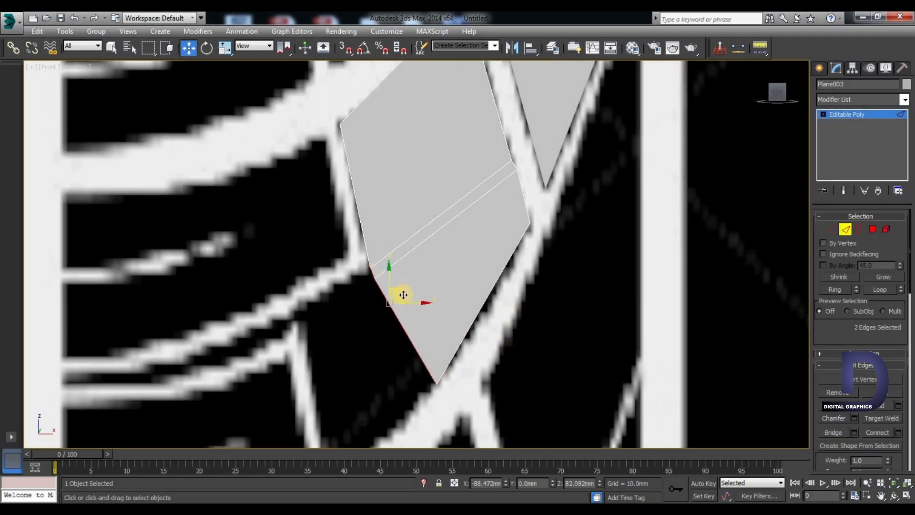
pyautogui.keyDown('shift'); pyautogui.moveTo(401, 291); pyautogui.dragTo(333, 334); pyautogui.keyUp('shift')
# Step: Fit the new section's vertices to the tread block's lower-left outline and the corner beside the thin channel
pyautogui.press('1')
pyautogui.moveTo(488, 294); pyautogui.dragTo(505, 177, button='middle')
pyautogui.press('space')
pyautogui.moveTo(392, 316); pyautogui.dragTo(360, 355)
pyautogui.scroll(4, 296, 204)
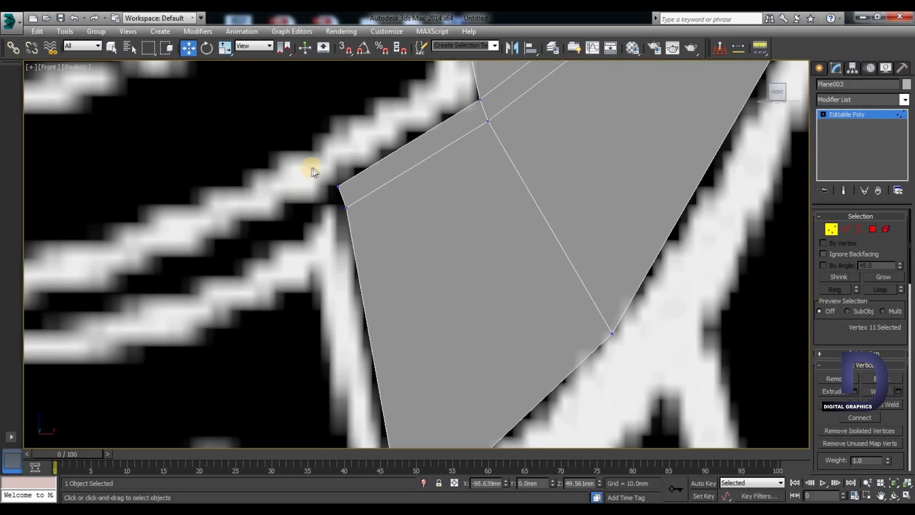
pyautogui.moveTo(345, 194)
pyautogui.mouseDown()
pyautogui.moveTo(335, 158)
pyautogui.moveTo(360, 217)
pyautogui.moveTo(351, 194)
pyautogui.mouseUp()
pyautogui.click(316, 237)
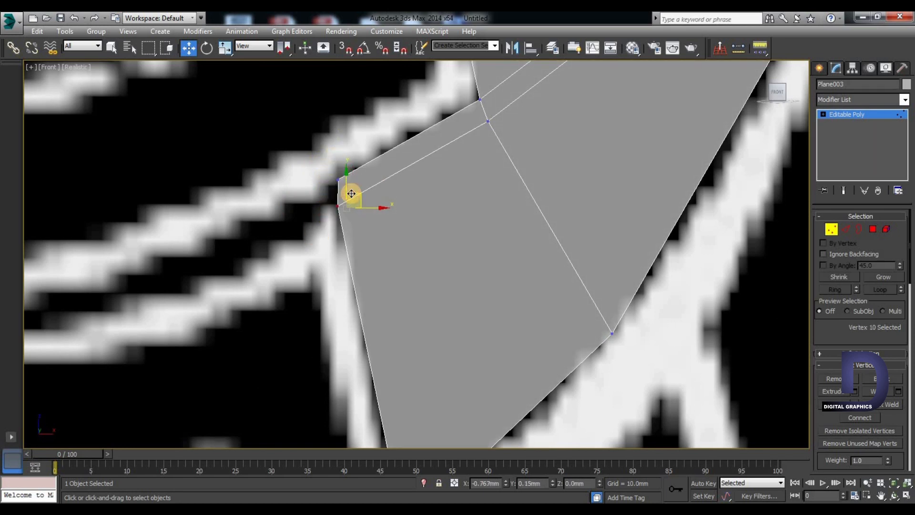
pyautogui.click(339, 178)
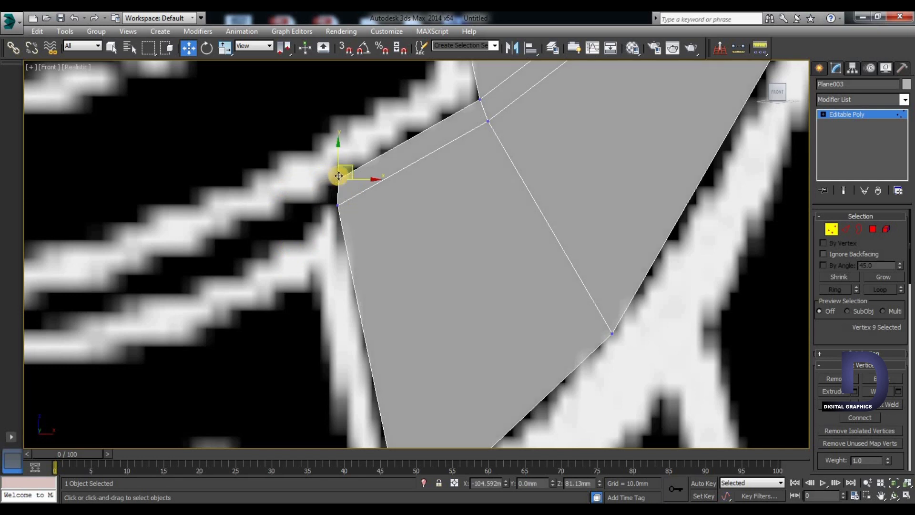
pyautogui.moveTo(352, 166); pyautogui.dragTo(339, 175)
pyautogui.click(288, 294)
# Step: Extend the short left edge in three segments along the thin channel to the tread's outer edge
pyautogui.click(845, 229)
pyautogui.click(336, 209)
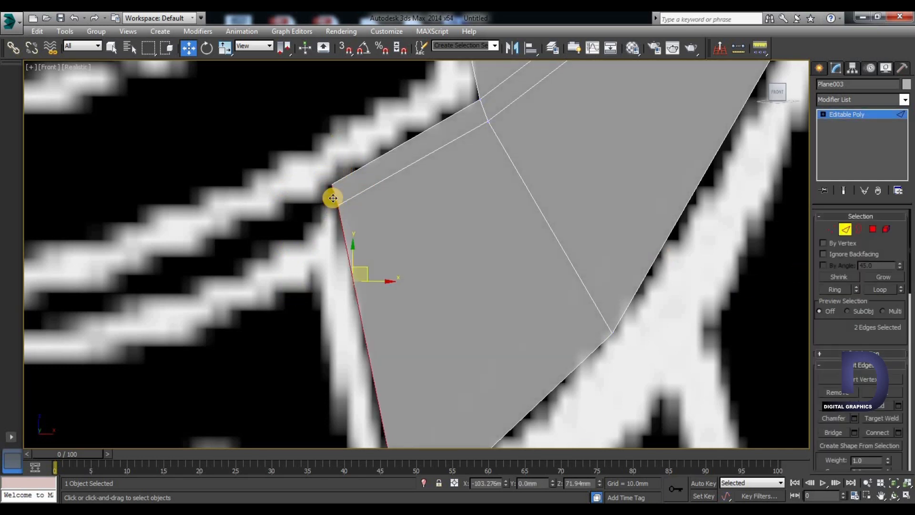
pyautogui.click(324, 211)
pyautogui.scroll(-3, 303, 261)
pyautogui.moveTo(337, 291); pyautogui.dragTo(436, 303, button='middle')
pyautogui.keyDown('shift'); pyautogui.moveTo(432, 225); pyautogui.dragTo(195, 285); pyautogui.keyUp('shift')
pyautogui.click(153, 322)
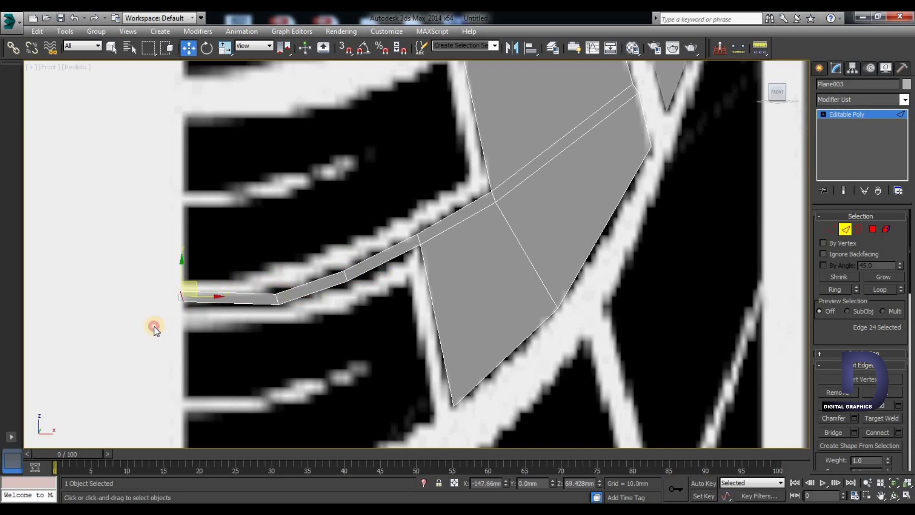
# Step: Align the strip's two outermost vertices vertically by scaling them along X
pyautogui.scroll(3, 210, 331)
pyautogui.click(830, 229)
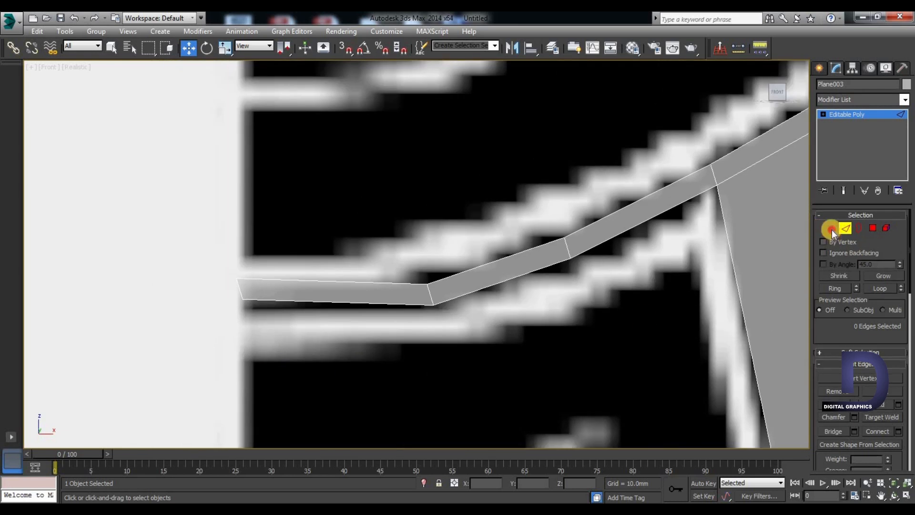
pyautogui.press('r')
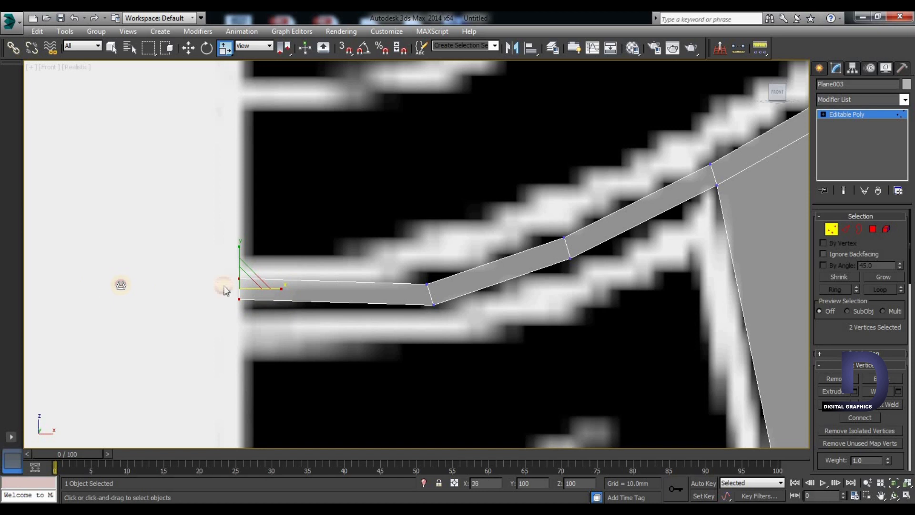
pyautogui.click(79, 337)
# Step: Scale the strip's second vertex pair from the outer end to fit the thin channel
pyautogui.scroll(2, 143, 315)
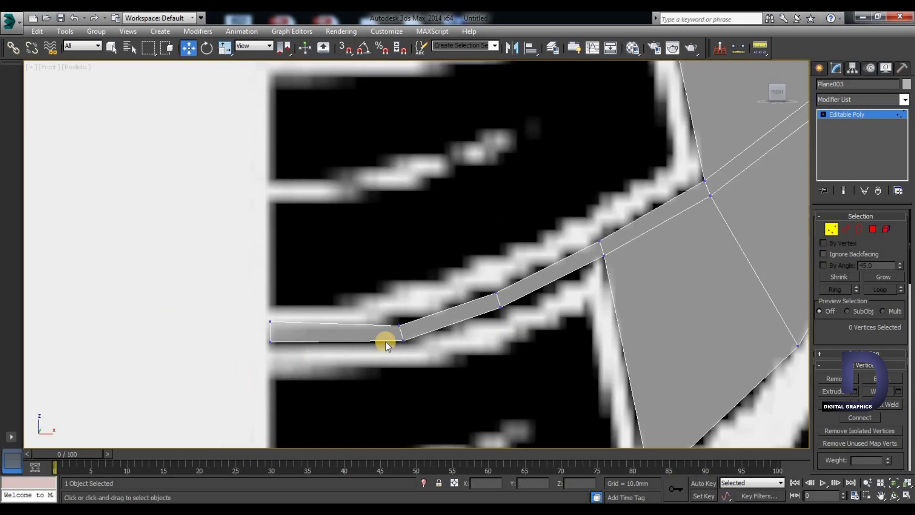
pyautogui.scroll(2, 385, 341)
pyautogui.moveTo(385, 303); pyautogui.dragTo(429, 363)
pyautogui.press('r')
pyautogui.moveTo(406, 286)
pyautogui.mouseDown()
pyautogui.moveTo(399, 255)
pyautogui.moveTo(409, 297)
pyautogui.mouseUp()
pyautogui.press('w')
# Step: Scale the strip's third vertex pair from the outer end to fit the channel, and finish vertex editing
pyautogui.moveTo(562, 326); pyautogui.dragTo(336, 354, button='middle')
pyautogui.moveTo(306, 288); pyautogui.dragTo(338, 324)
pyautogui.press('r')
pyautogui.moveTo(334, 268); pyautogui.dragTo(333, 258)
pyautogui.press('e')
pyautogui.click(408, 388)
pyautogui.scroll(-8, 497, 328)
pyautogui.moveTo(496, 328); pyautogui.dragTo(514, 391, button='middle')
pyautogui.click(842, 115)
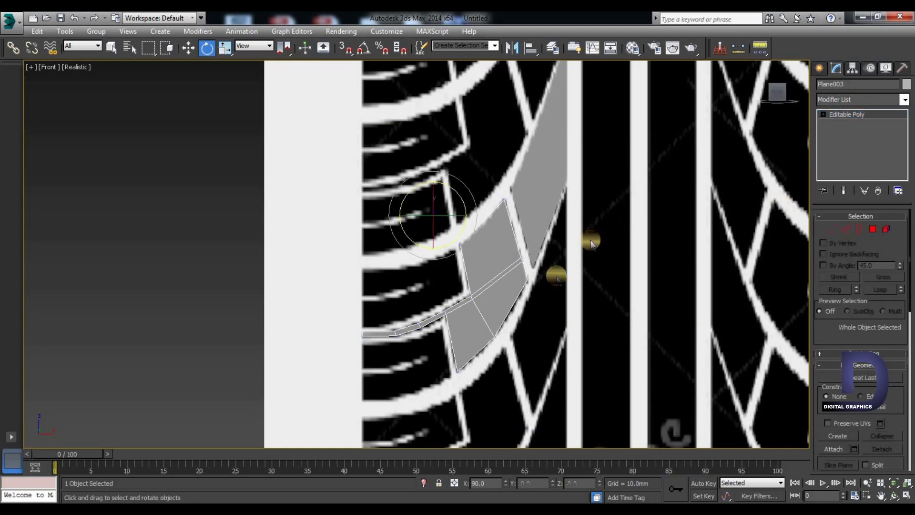
# Step: Centre the pivot of the stepped tread block with the thin channel strip on its own geometry
pyautogui.moveTo(557, 279); pyautogui.dragTo(590, 238, button='middle')
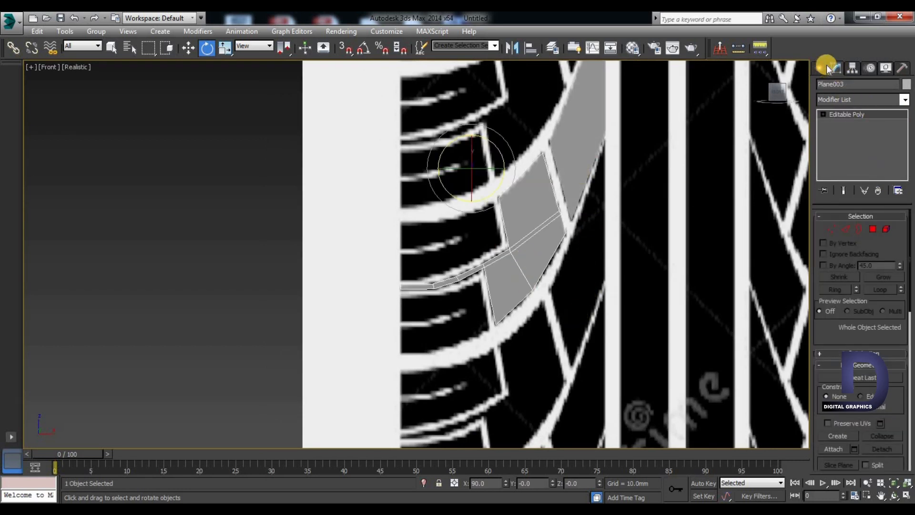
pyautogui.click(852, 67)
pyautogui.click(864, 140)
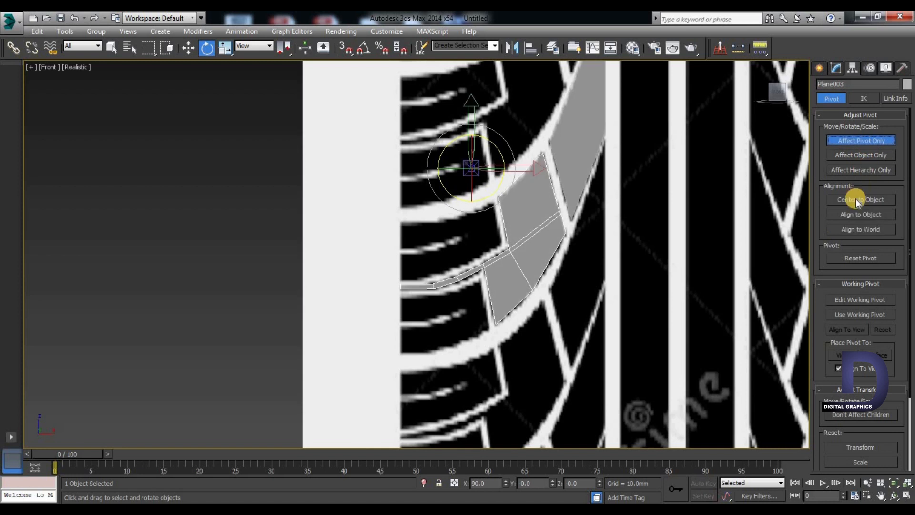
pyautogui.click(862, 200)
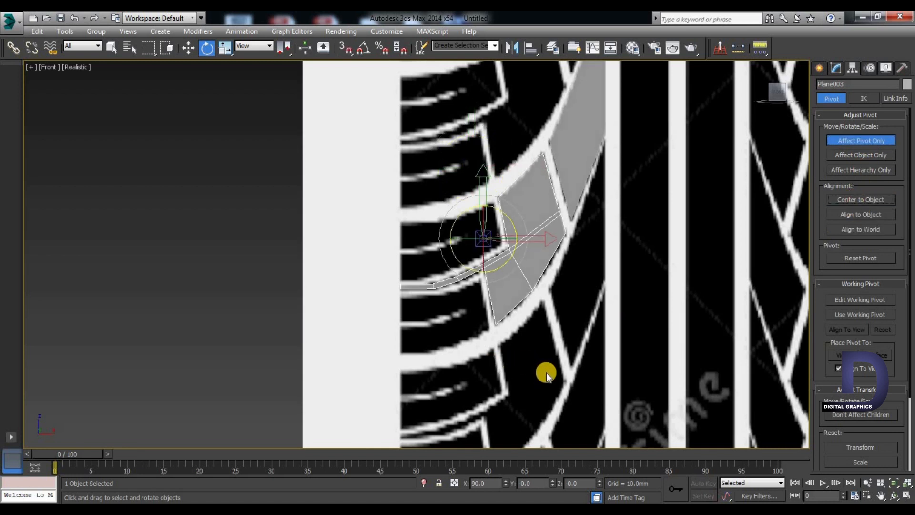
pyautogui.click(833, 100)
# Step: Centre the pivot of the pointed tread block beside the central rib on its geometry
pyautogui.click(573, 155)
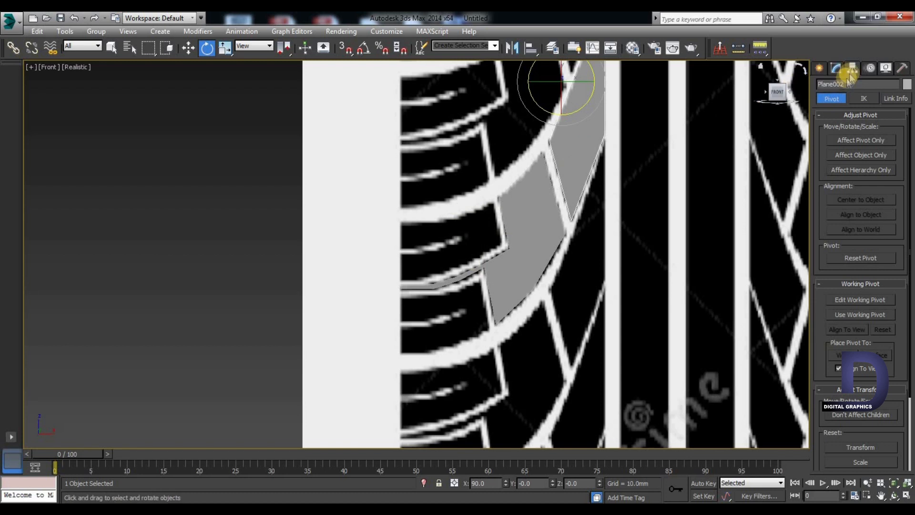
pyautogui.click(852, 143)
pyautogui.click(855, 198)
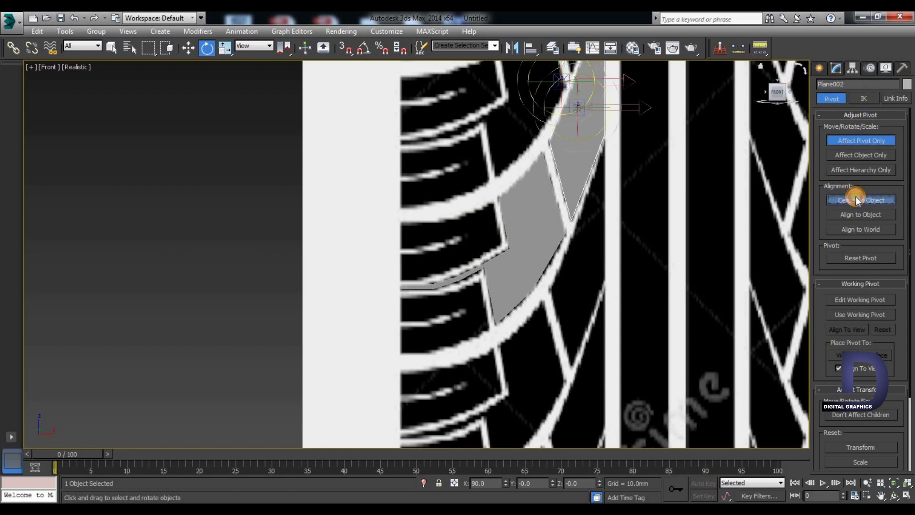
pyautogui.click(832, 98)
pyautogui.click(818, 66)
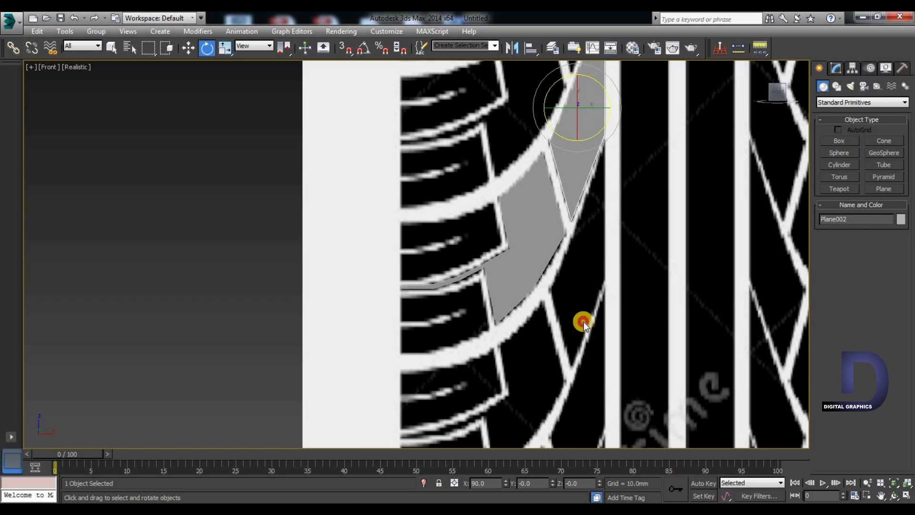
# Step: Copy the pointed tread block over the slotted outer block above the thin channel strip
pyautogui.moveTo(580, 271); pyautogui.dragTo(528, 267, button='middle')
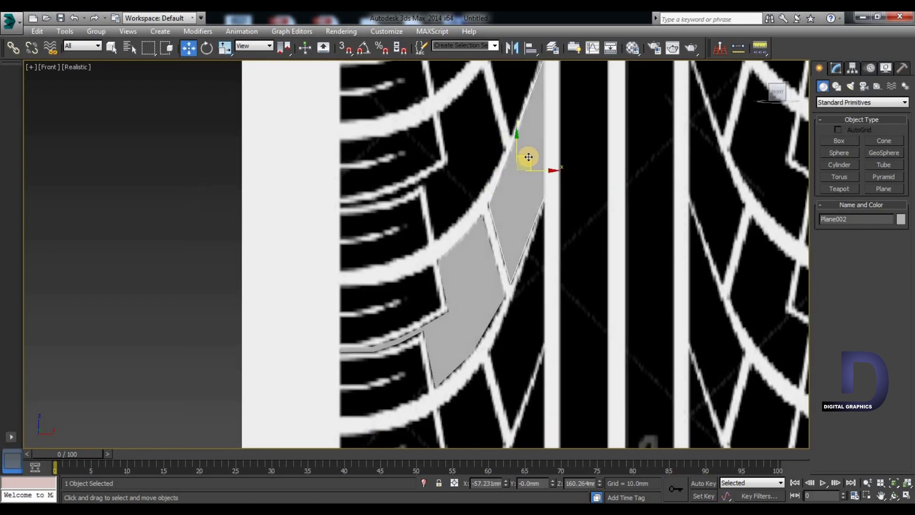
pyautogui.moveTo(528, 158)
pyautogui.keyDown('shift'); pyautogui.mouseDown()
pyautogui.moveTo(443, 235)
pyautogui.moveTo(369, 268)
pyautogui.moveTo(402, 258)
pyautogui.moveTo(396, 242)
pyautogui.mouseUp(); pyautogui.keyUp('shift')
pyautogui.click(438, 316)
pyautogui.scroll(2, 406, 310)
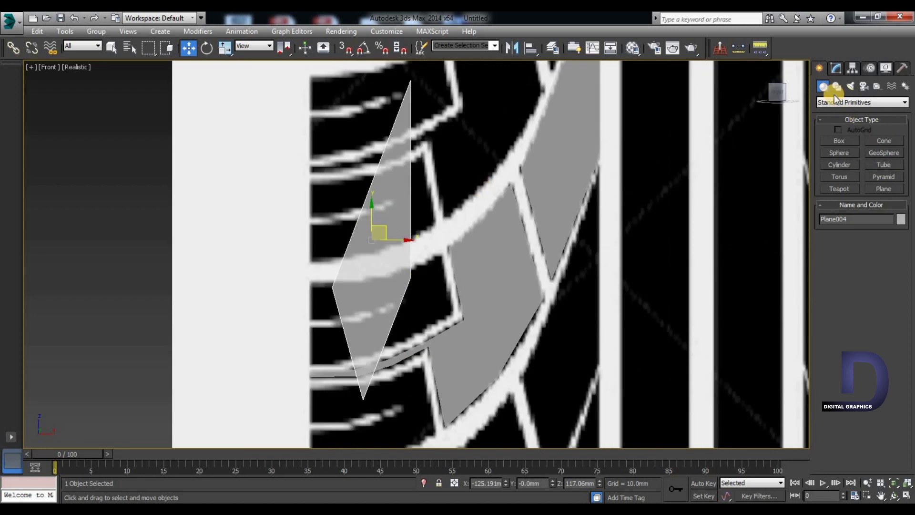
# Step: Move the copy's four corner vertices to fit the inner end of the slotted outer block, and switch to edge editing
pyautogui.click(836, 73)
pyautogui.click(831, 229)
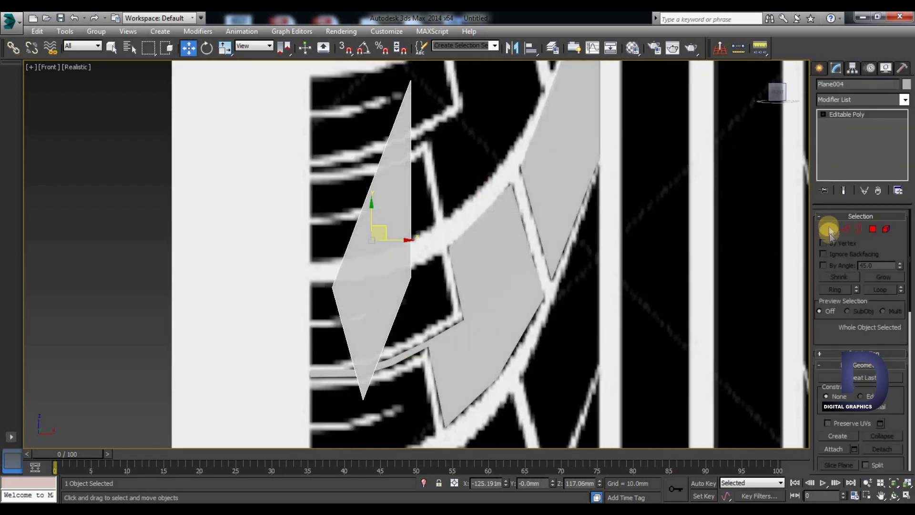
pyautogui.moveTo(421, 295); pyautogui.dragTo(465, 299)
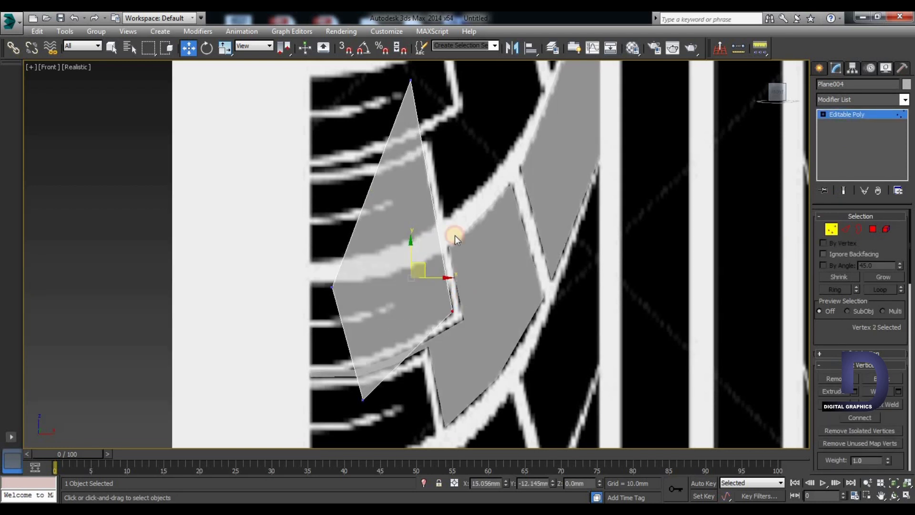
pyautogui.moveTo(379, 95); pyautogui.dragTo(424, 70)
pyautogui.moveTo(454, 147); pyautogui.dragTo(454, 241)
pyautogui.moveTo(358, 397); pyautogui.dragTo(425, 321)
pyautogui.moveTo(365, 310); pyautogui.dragTo(407, 277)
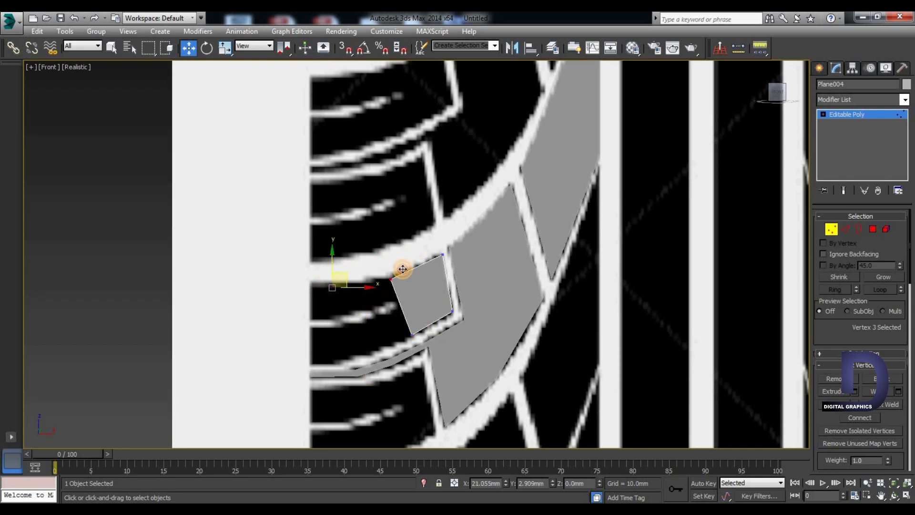
pyautogui.click(121, 362)
pyautogui.click(831, 229)
pyautogui.press('2')
pyautogui.click(418, 267)
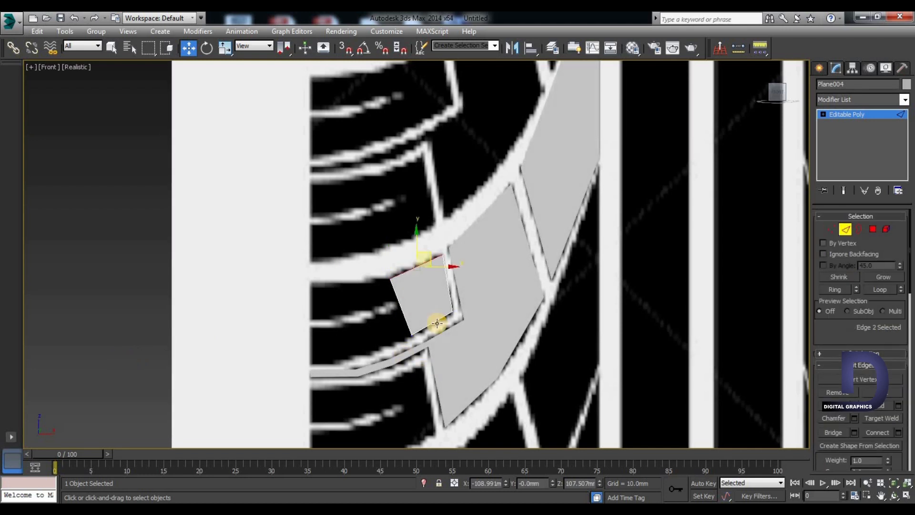
pyautogui.rightClick(328, 314)
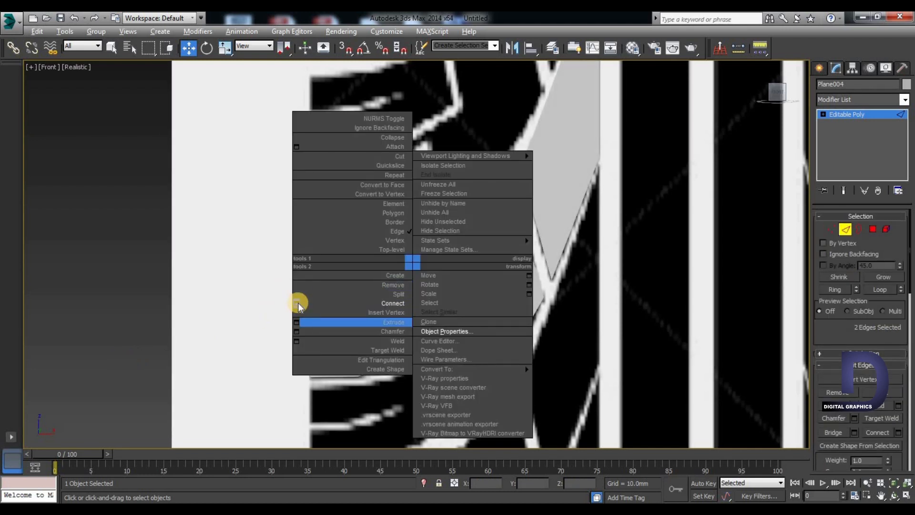
pyautogui.click(296, 303)
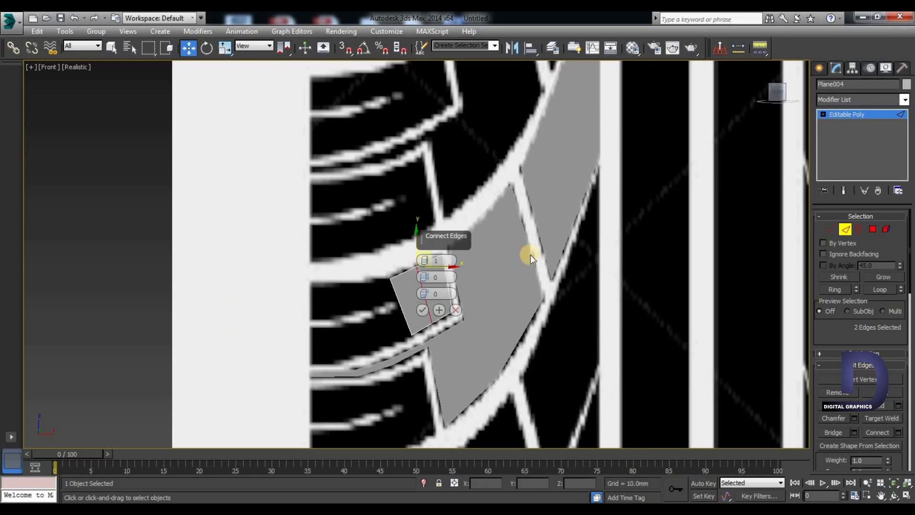
pyautogui.click(455, 310)
# Step: Connect the small block's two side edges with 2 segments, pinch -46 and slide -37, to match the groove
pyautogui.rightClick(402, 309)
pyautogui.click(295, 347)
pyautogui.moveTo(427, 261); pyautogui.dragTo(422, 325)
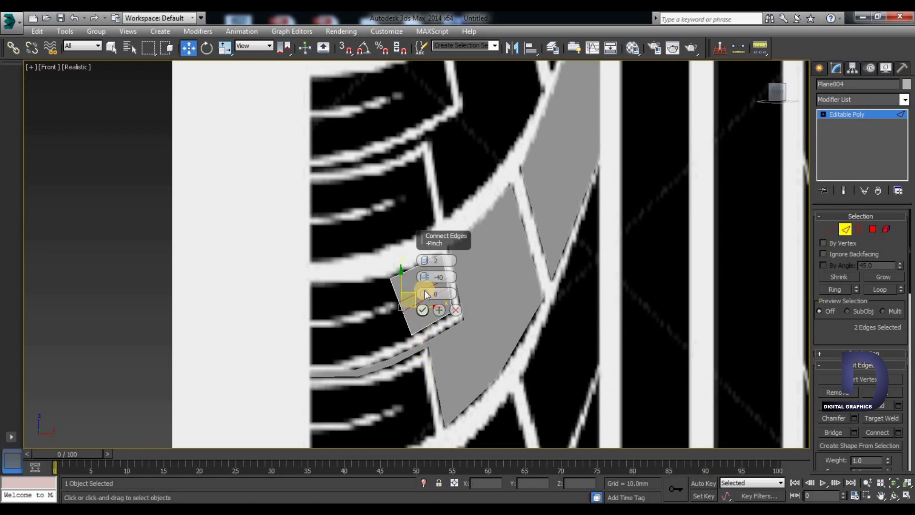
pyautogui.moveTo(424, 292); pyautogui.dragTo(430, 324)
pyautogui.moveTo(423, 279)
pyautogui.mouseDown()
pyautogui.moveTo(421, 317)
pyautogui.moveTo(429, 279)
pyautogui.mouseUp()
pyautogui.click(422, 310)
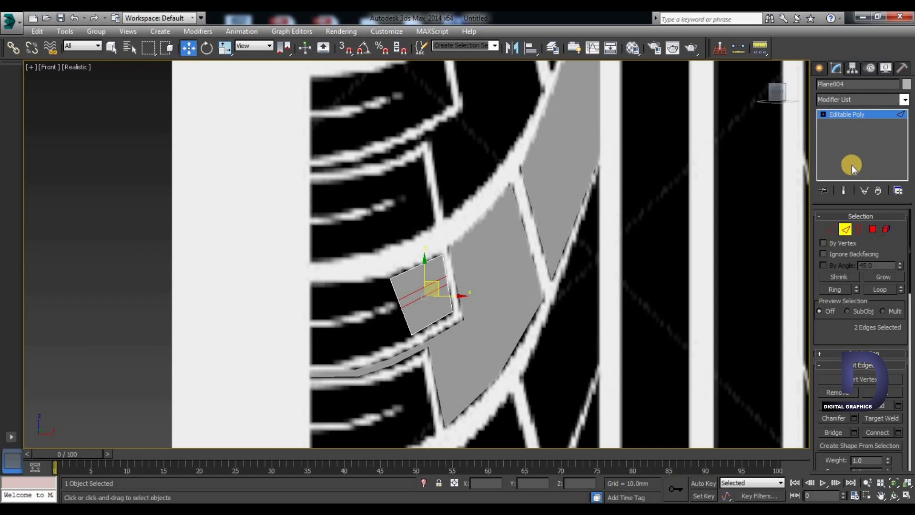
# Step: Extend the upper and lower segments of the block's outer side towards the tread's outer edge, leaving the groove between them open
pyautogui.click(833, 229)
pyautogui.click(846, 229)
pyautogui.click(404, 325)
pyautogui.keyDown('ctrl'); pyautogui.click(387, 289); pyautogui.keyUp('ctrl')
pyautogui.rightClick(391, 286)
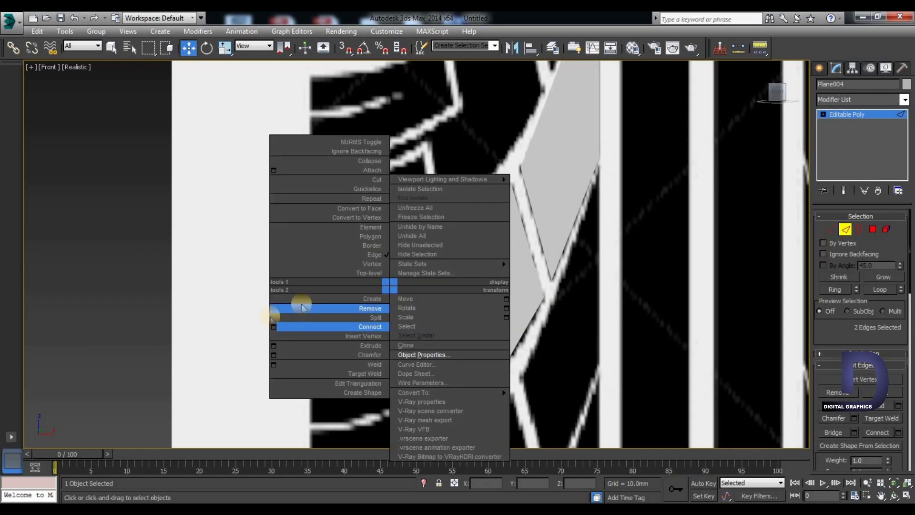
pyautogui.keyDown('shift'); pyautogui.moveTo(406, 278); pyautogui.dragTo(331, 300); pyautogui.keyUp('shift')
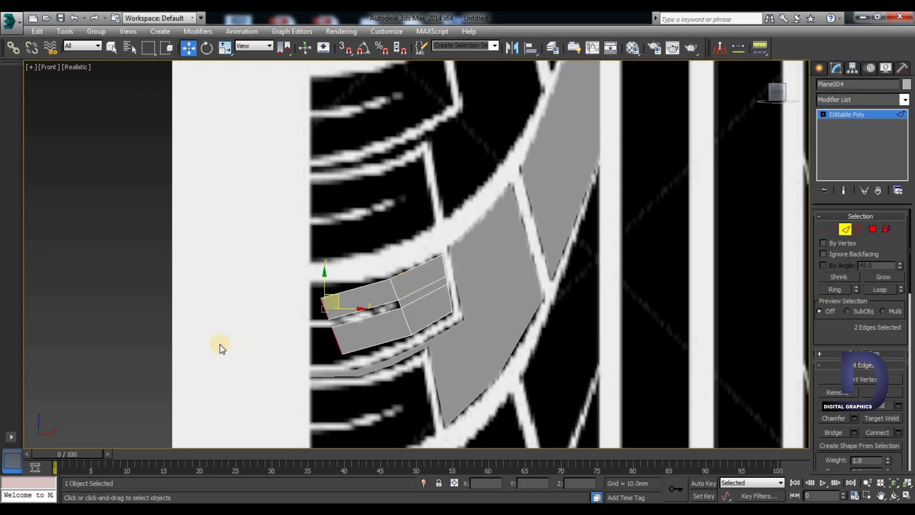
# Step: Move the upper strip's two end vertices and the lower strip's upper end vertex out to the tread's outer edge
pyautogui.click(831, 230)
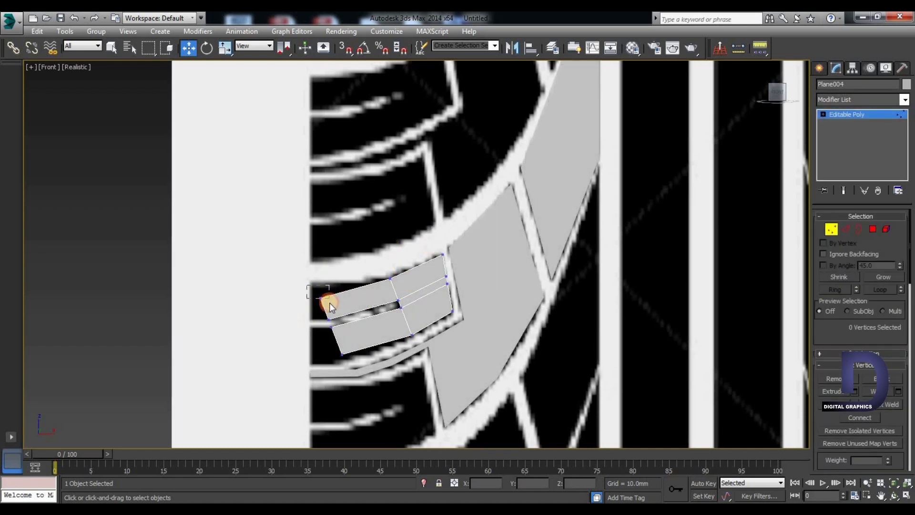
pyautogui.moveTo(330, 282); pyautogui.dragTo(320, 273)
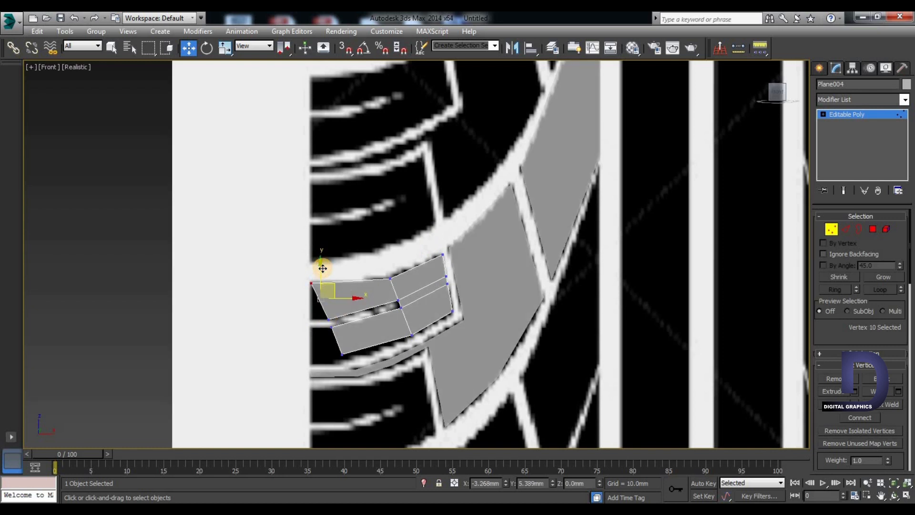
pyautogui.moveTo(312, 310); pyautogui.dragTo(349, 324)
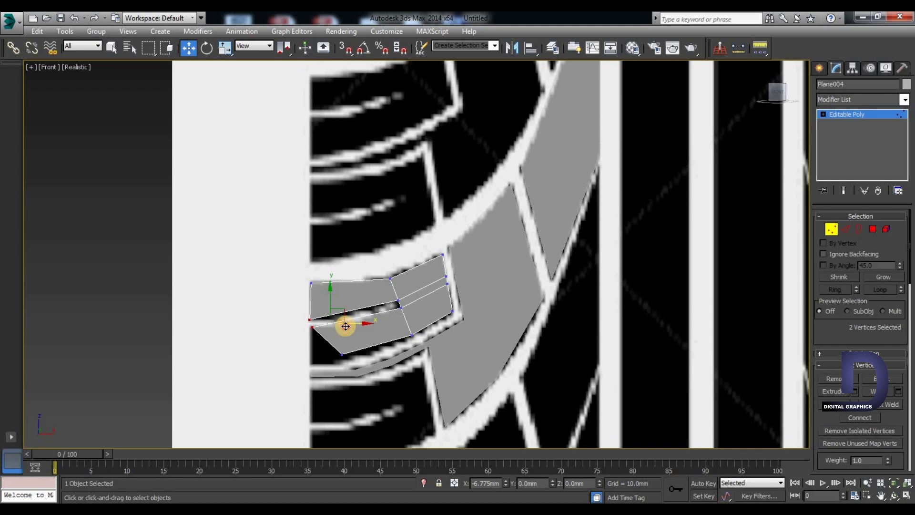
# Step: Align the lower strip's two end vertices with the tread's outer edge and the reference block's corners
pyautogui.scroll(7, 319, 309)
pyautogui.click(283, 205)
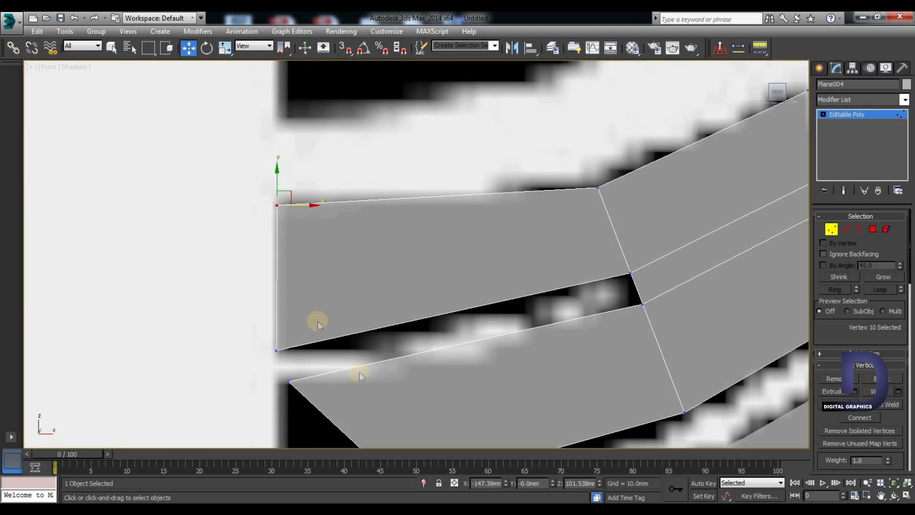
pyautogui.moveTo(407, 262); pyautogui.dragTo(421, 122, button='middle')
pyautogui.click(302, 242)
pyautogui.moveTo(328, 244); pyautogui.dragTo(321, 247)
pyautogui.moveTo(452, 349); pyautogui.dragTo(306, 376)
pyautogui.click(555, 337)
pyautogui.scroll(-5, 437, 320)
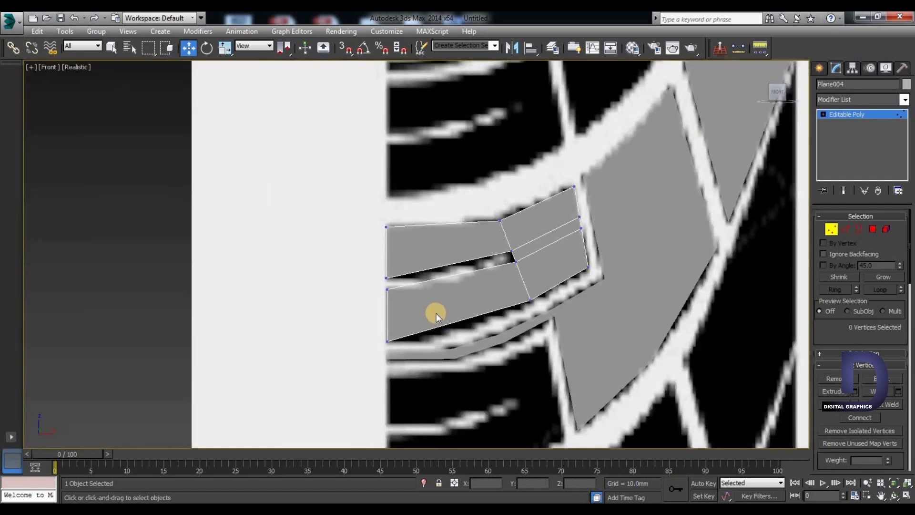
# Step: Connect the lower strip's long edges with one crosswise edge, resetting pinch and slide to zero
pyautogui.moveTo(628, 322); pyautogui.dragTo(455, 312, button='middle')
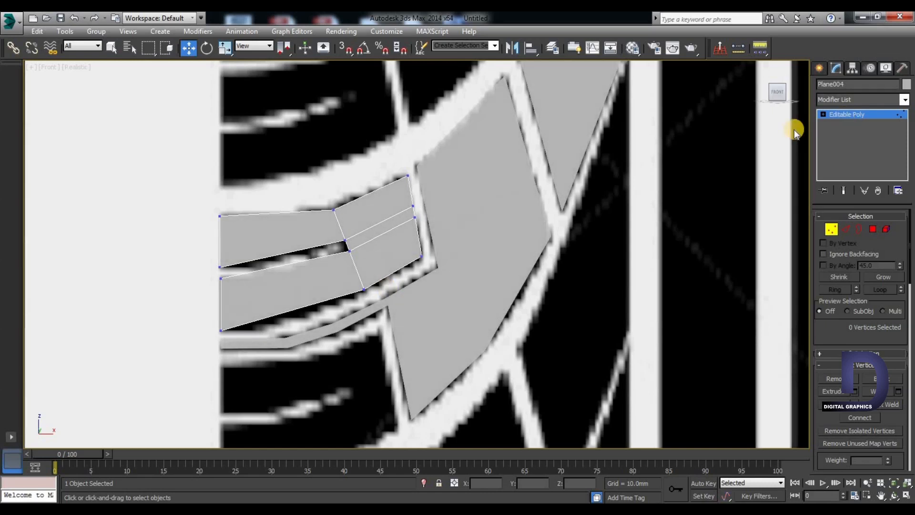
pyautogui.press('2')
pyautogui.click(296, 309)
pyautogui.rightClick(296, 309)
pyautogui.click(191, 351)
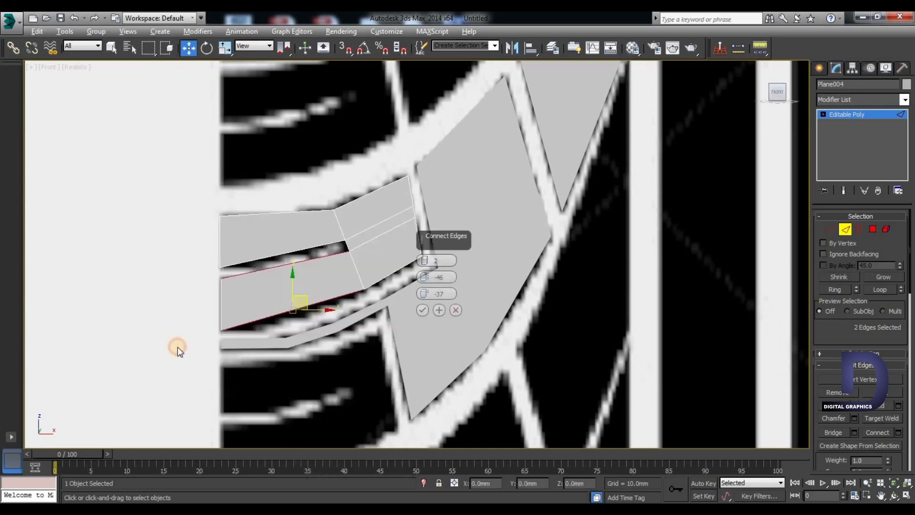
pyautogui.rightClick(425, 279)
pyautogui.rightClick(422, 295)
pyautogui.click(422, 310)
# Step: Connect the upper strip's long edges with one crosswise edge using the same connect settings
pyautogui.keyDown('ctrl'); pyautogui.click(276, 252); pyautogui.keyUp('ctrl')
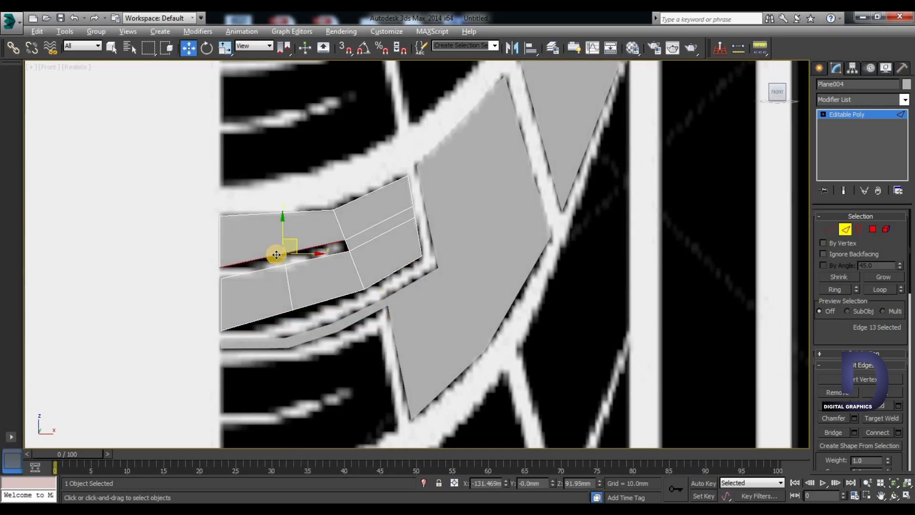
pyautogui.rightClick(273, 251)
pyautogui.click(158, 294)
pyautogui.click(423, 310)
# Step: Move the lower strip's middle vertices and the upper strip's lower middle vertex to follow the curved groove
pyautogui.press('1')
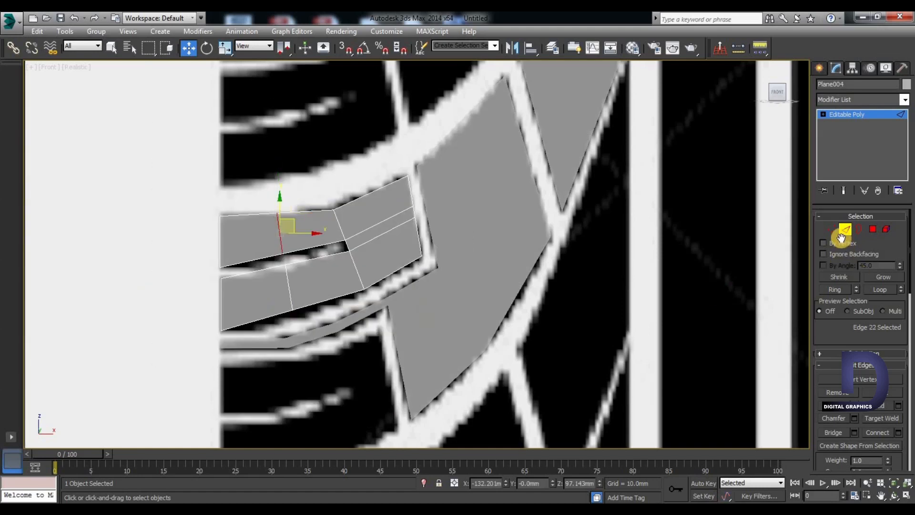
pyautogui.scroll(3, 307, 319)
pyautogui.moveTo(229, 308); pyautogui.dragTo(269, 355)
pyautogui.moveTo(260, 315); pyautogui.dragTo(289, 331)
pyautogui.moveTo(205, 213); pyautogui.dragTo(241, 192)
pyautogui.moveTo(235, 185); pyautogui.dragTo(243, 205)
pyautogui.moveTo(209, 153); pyautogui.dragTo(240, 164)
# Step: Move the upper strip's top middle vertex to follow the block's curved upper boundary, and finish vertex editing
pyautogui.scroll(-4, 311, 190)
pyautogui.moveTo(304, 216); pyautogui.dragTo(290, 291, button='middle')
pyautogui.scroll(6, 236, 190)
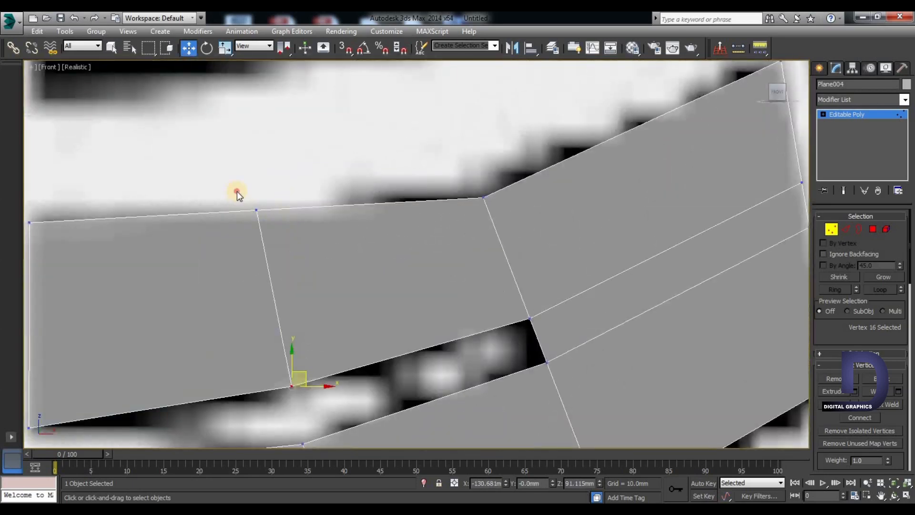
pyautogui.scroll(-4, 310, 229)
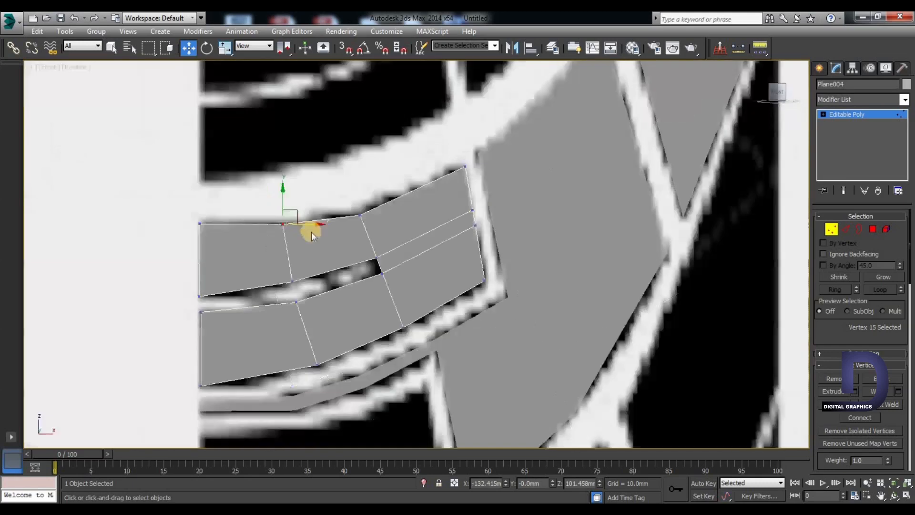
pyautogui.moveTo(445, 298); pyautogui.dragTo(408, 235, button='middle')
pyautogui.click(853, 116)
# Step: Centre the slotted outer block's pivot on its geometry and leave pivot editing
pyautogui.moveTo(366, 306); pyautogui.dragTo(428, 249, button='middle')
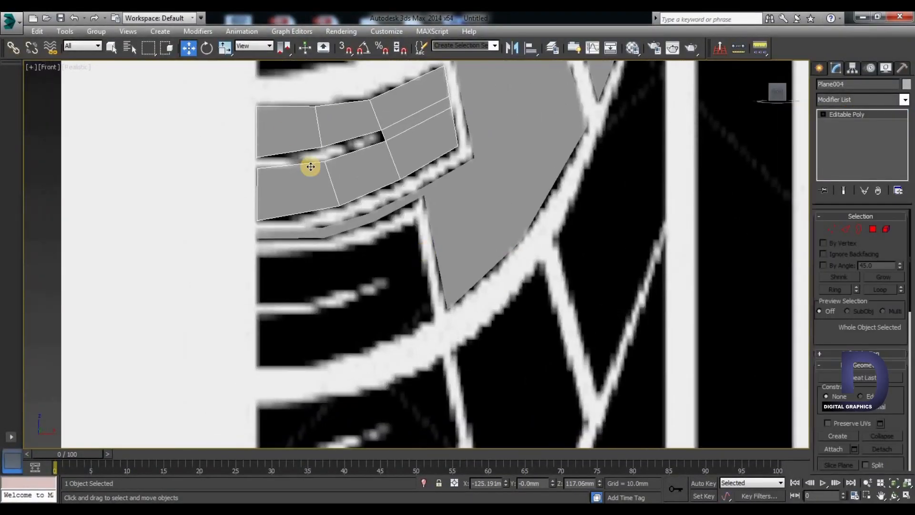
pyautogui.scroll(-5, 494, 219)
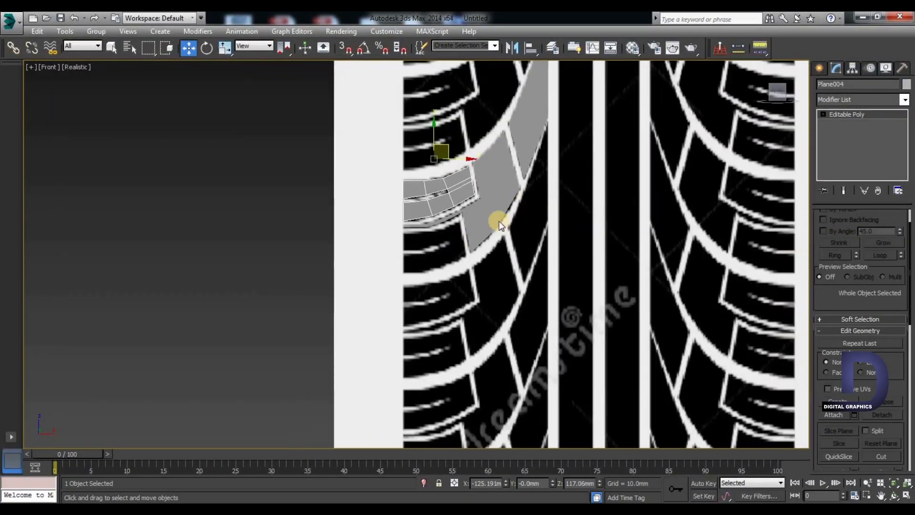
pyautogui.click(852, 68)
pyautogui.click(865, 140)
pyautogui.click(859, 199)
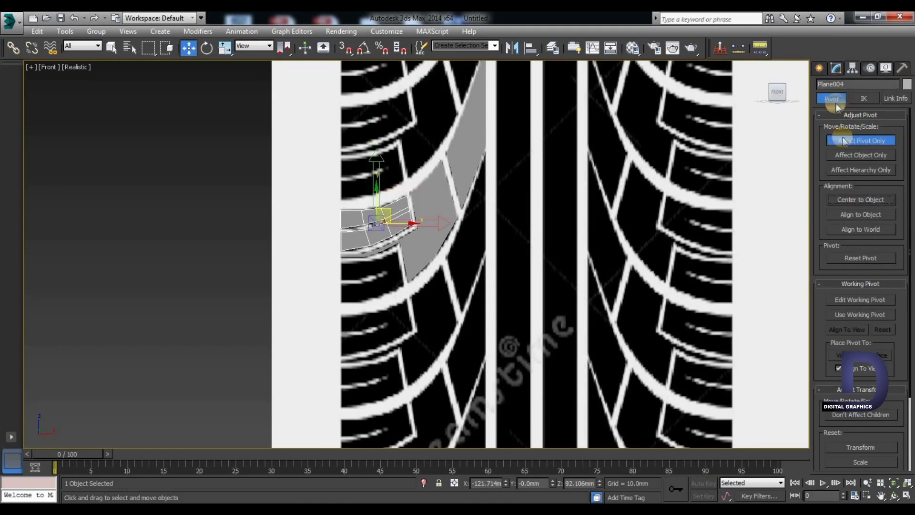
pyautogui.click(818, 68)
# Step: Copy the slotted outer block onto the tread block just below it, and open the copy for modification
pyautogui.keyDown('shift'); pyautogui.moveTo(388, 211); pyautogui.dragTo(371, 270); pyautogui.keyUp('shift')
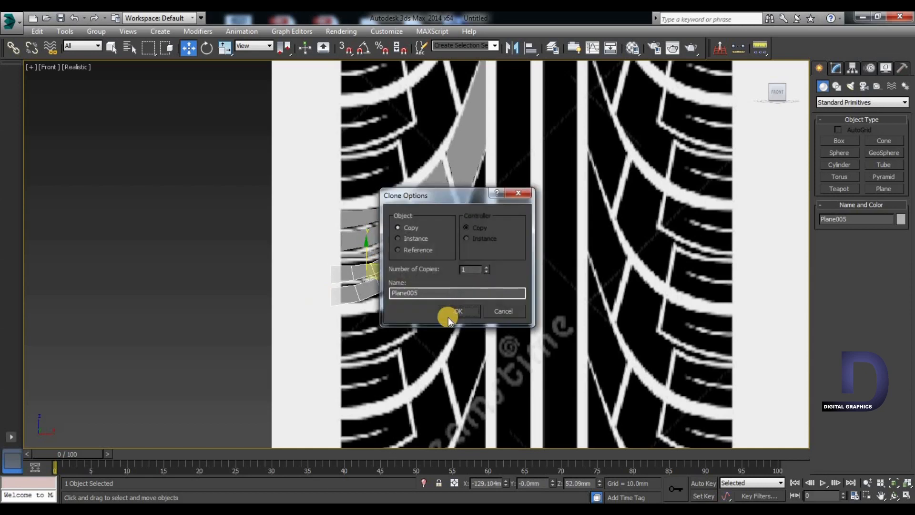
pyautogui.click(451, 312)
pyautogui.scroll(6, 476, 286)
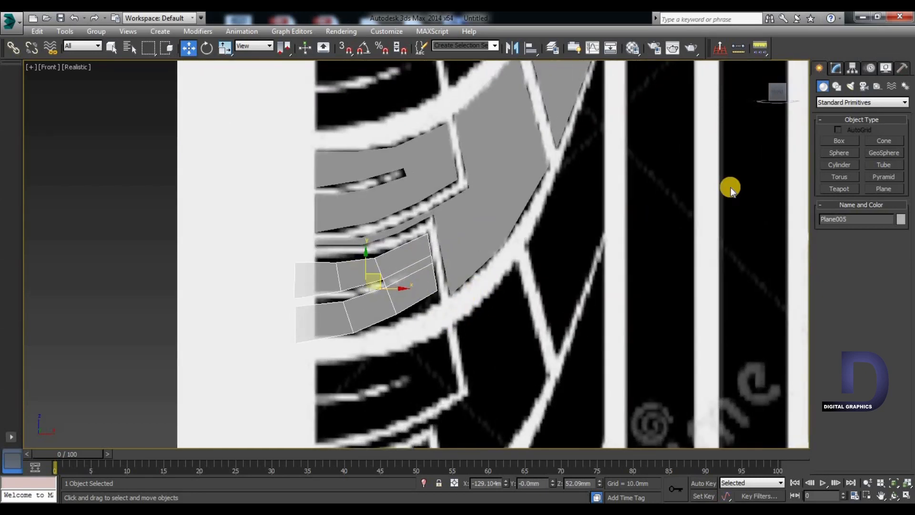
pyautogui.click(836, 70)
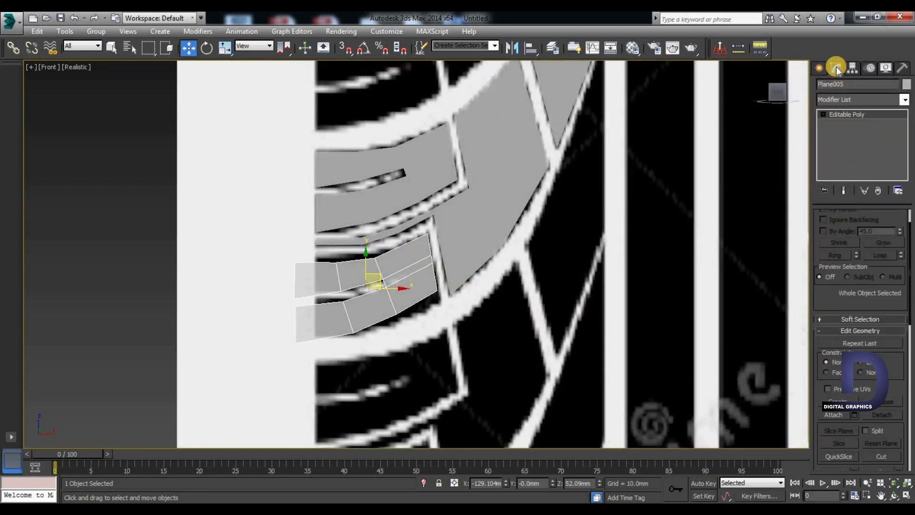
# Step: Start vertex editing on the copied block and move its right-end vertices to the edge of the traced tread block
pyautogui.click(823, 115)
pyautogui.click(844, 123)
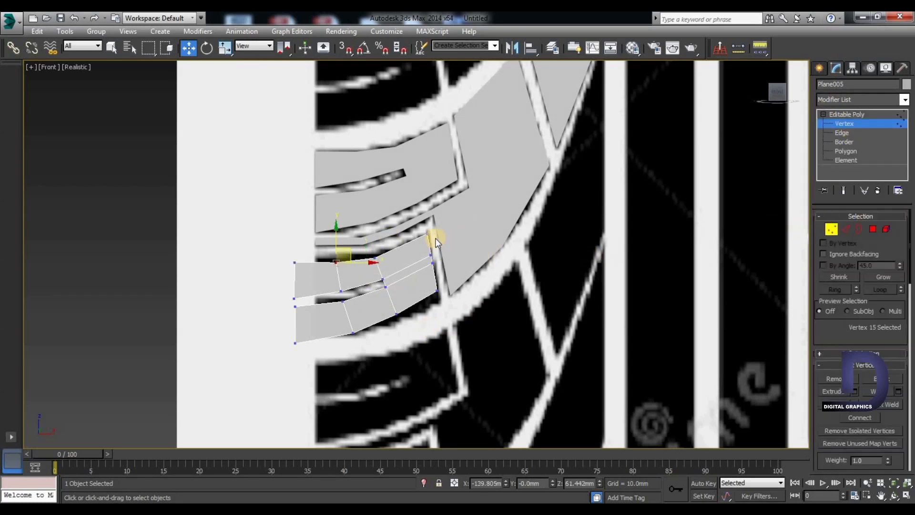
pyautogui.scroll(5, 443, 243)
pyautogui.moveTo(418, 400); pyautogui.dragTo(443, 397)
pyautogui.moveTo(417, 269)
pyautogui.mouseDown()
pyautogui.moveTo(388, 331)
pyautogui.moveTo(430, 277)
pyautogui.mouseUp()
pyautogui.moveTo(381, 231); pyautogui.dragTo(417, 194)
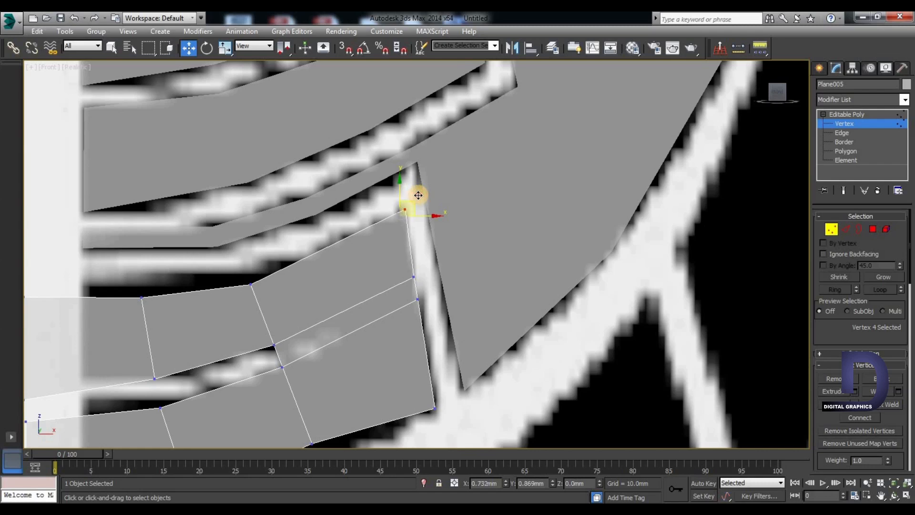
# Step: Move the copy's upper middle vertex to match the curved upper boundary of the tread block
pyautogui.scroll(-2, 307, 288)
pyautogui.moveTo(299, 390); pyautogui.dragTo(327, 425)
pyautogui.moveTo(249, 277); pyautogui.dragTo(304, 260)
pyautogui.moveTo(144, 348); pyautogui.dragTo(256, 286, button='middle')
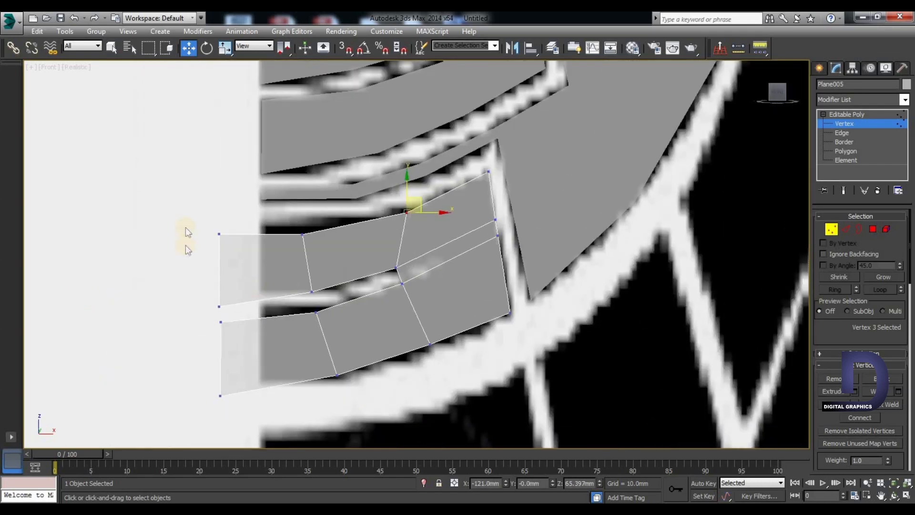
# Step: Move the copy's four left-end vertices to the tyre's outer edge and adjust them individually to the block and slot corners
pyautogui.moveTo(253, 312); pyautogui.dragTo(261, 281)
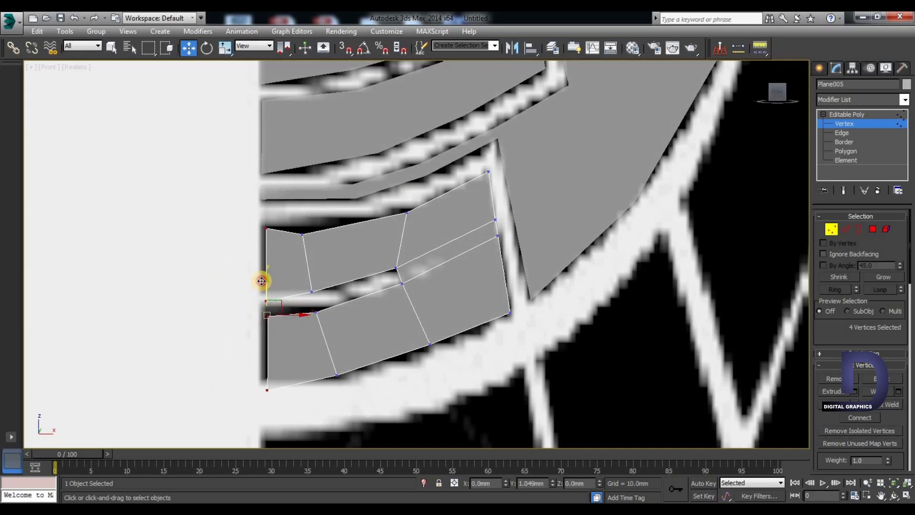
pyautogui.click(220, 388)
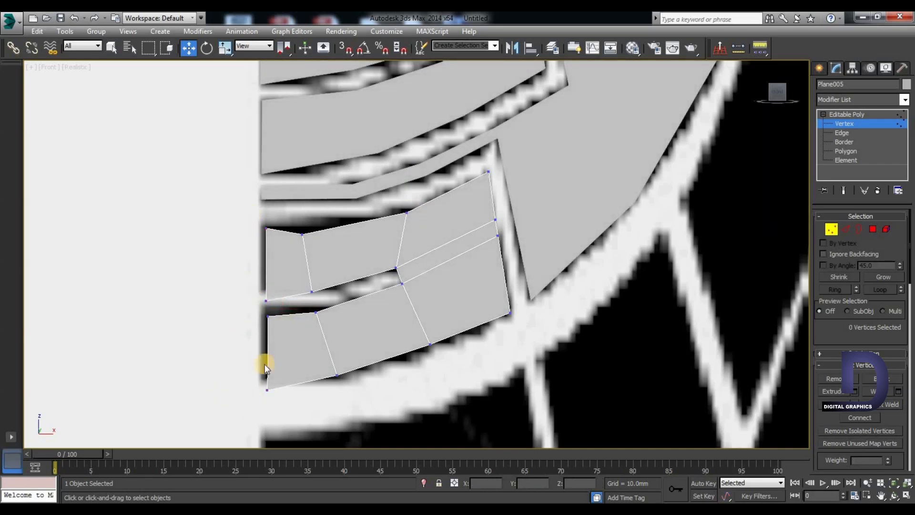
pyautogui.moveTo(295, 411); pyautogui.dragTo(295, 412)
pyautogui.scroll(3, 272, 396)
pyautogui.moveTo(273, 372); pyautogui.dragTo(262, 350)
pyautogui.click(381, 419)
pyautogui.moveTo(254, 231)
pyautogui.mouseDown()
pyautogui.moveTo(272, 251)
pyautogui.moveTo(273, 184)
pyautogui.moveTo(260, 194)
pyautogui.moveTo(263, 221)
pyautogui.mouseUp()
pyautogui.click(240, 143)
pyautogui.scroll(3, 267, 200)
pyautogui.moveTo(240, 145)
pyautogui.mouseDown()
pyautogui.moveTo(231, 141)
pyautogui.moveTo(240, 162)
pyautogui.mouseUp()
pyautogui.scroll(-3, 269, 201)
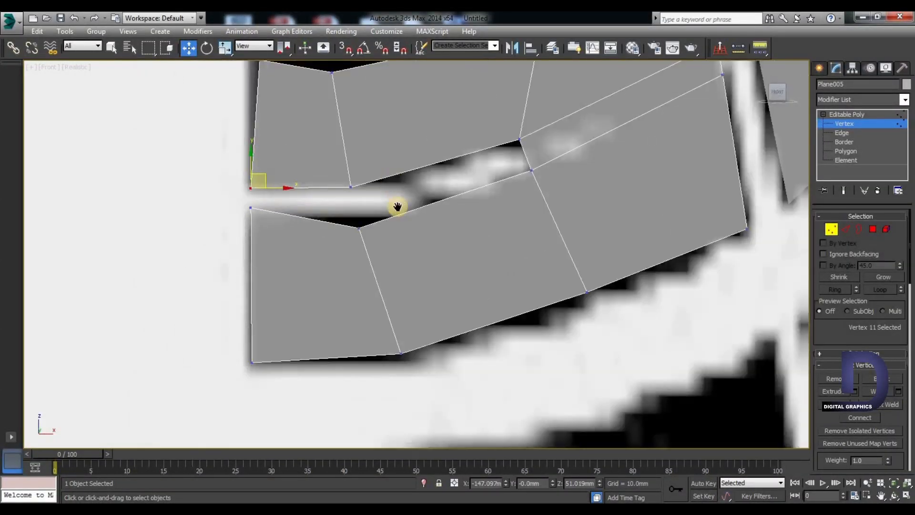
# Step: Raise the upper strip's top-left corner and its neighbouring top vertex to the block's upper boundary
pyautogui.moveTo(397, 207); pyautogui.dragTo(411, 373, button='middle')
pyautogui.moveTo(253, 210); pyautogui.dragTo(307, 254)
pyautogui.moveTo(289, 222); pyautogui.dragTo(273, 198)
pyautogui.click(347, 238)
pyautogui.moveTo(360, 227); pyautogui.dragTo(360, 199)
pyautogui.moveTo(477, 245); pyautogui.dragTo(468, 381, button='middle')
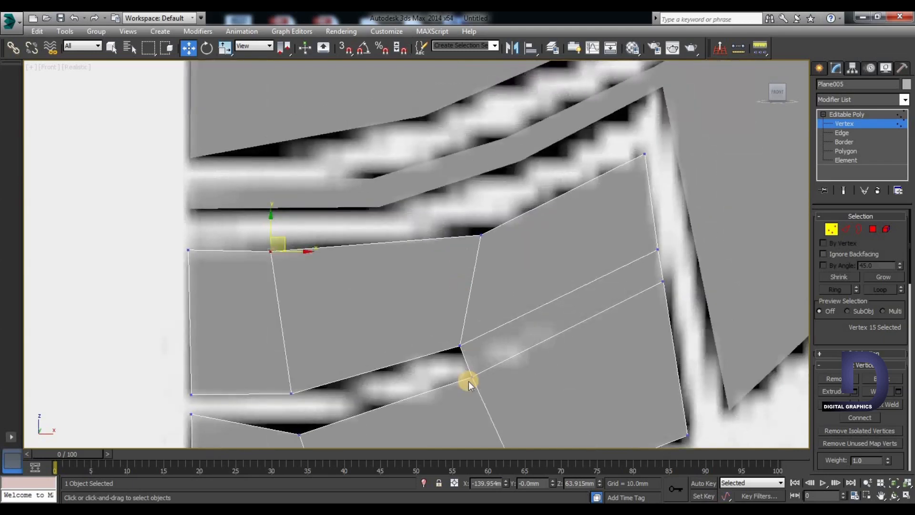
# Step: Shift the slot-end vertices and the upper strip's middle vertices rightward so the slot follows the full reference groove
pyautogui.click(471, 376)
pyautogui.moveTo(476, 374); pyautogui.dragTo(568, 338)
pyautogui.moveTo(472, 356); pyautogui.dragTo(552, 322)
pyautogui.click(291, 393)
pyautogui.moveTo(307, 384); pyautogui.dragTo(404, 359)
pyautogui.moveTo(256, 236); pyautogui.dragTo(304, 281)
pyautogui.moveTo(283, 245); pyautogui.dragTo(359, 238)
pyautogui.click(480, 234)
pyautogui.moveTo(491, 227); pyautogui.dragTo(484, 222)
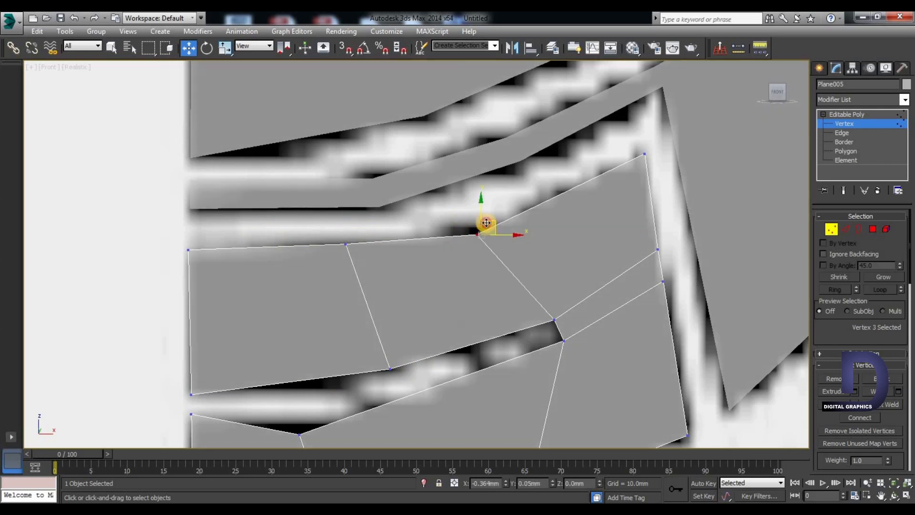
# Step: Move the lower strip's middle vertices to follow the slot's lower side and the block's curved lower boundary
pyautogui.scroll(-5, 107, 187)
pyautogui.moveTo(294, 324); pyautogui.dragTo(294, 285, button='middle')
pyautogui.scroll(3, 293, 285)
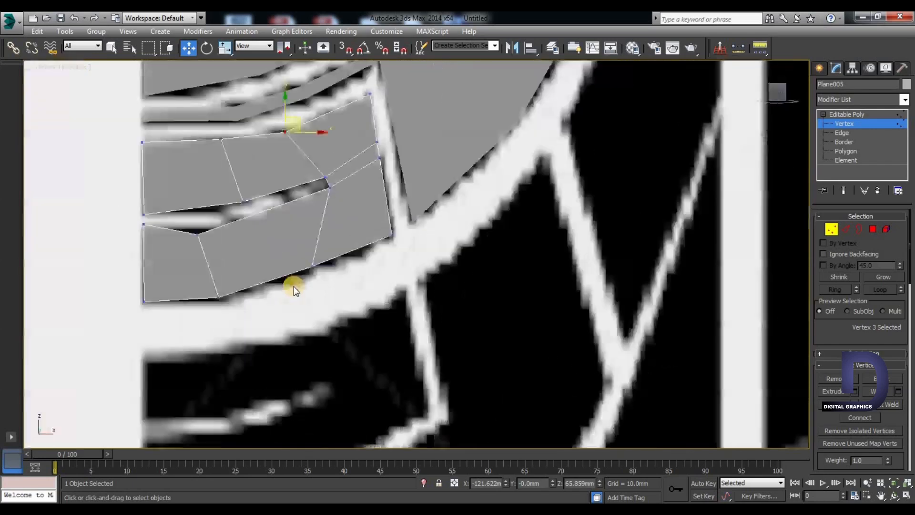
pyautogui.moveTo(174, 200); pyautogui.dragTo(212, 190)
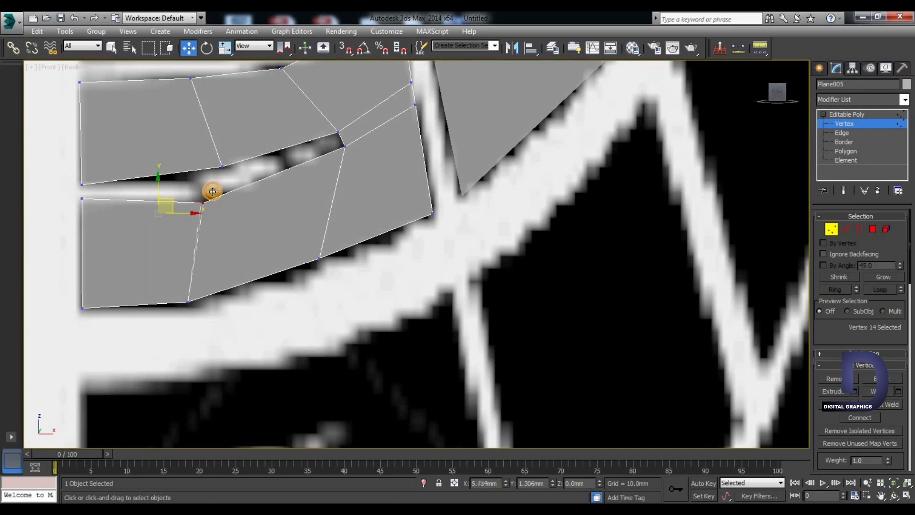
pyautogui.moveTo(173, 284); pyautogui.dragTo(218, 324)
pyautogui.moveTo(201, 289); pyautogui.dragTo(238, 275)
pyautogui.moveTo(307, 241); pyautogui.dragTo(393, 243)
pyautogui.scroll(-3, 394, 244)
pyautogui.scroll(4, 215, 271)
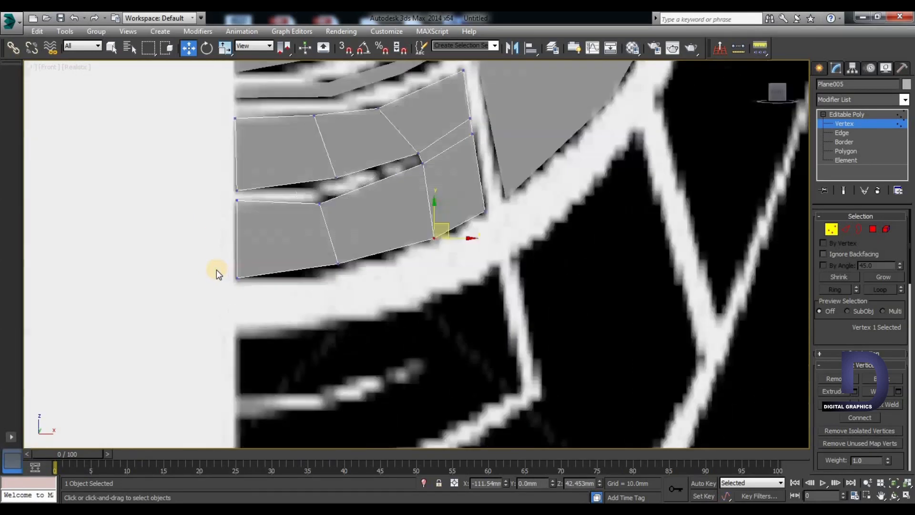
pyautogui.click(384, 259)
pyautogui.moveTo(387, 259); pyautogui.dragTo(388, 259)
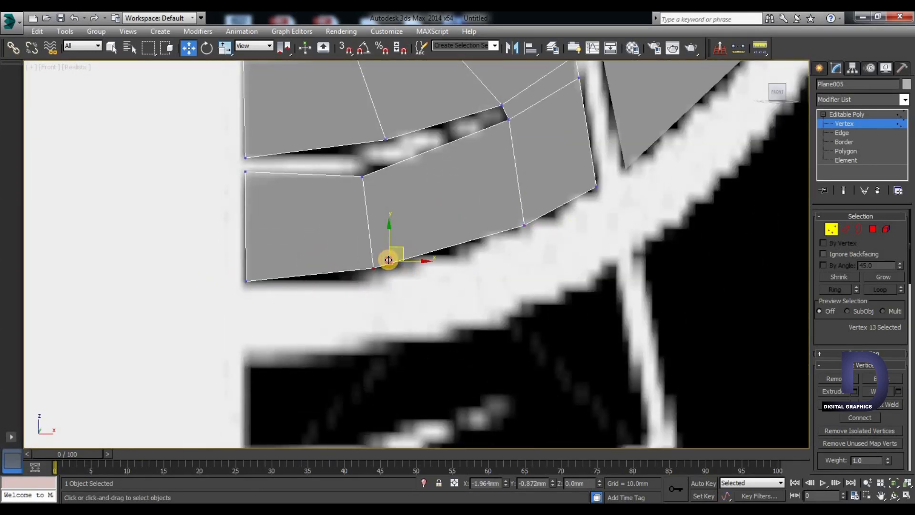
pyautogui.scroll(-3, 199, 215)
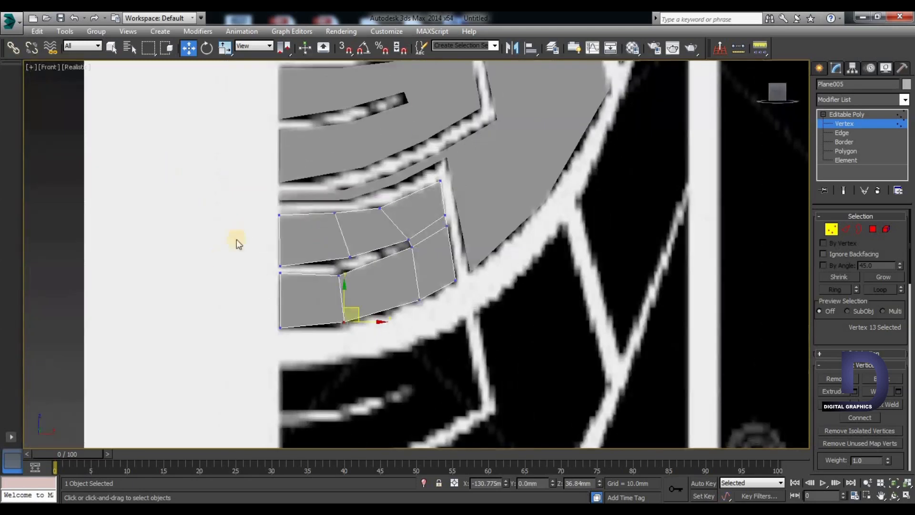
# Step: Scale the four left-end vertices flat along X into a straight vertical line, finish vertex editing and deselect the block
pyautogui.moveTo(300, 349); pyautogui.dragTo(300, 350)
pyautogui.press('r')
pyautogui.moveTo(321, 270); pyautogui.dragTo(137, 242)
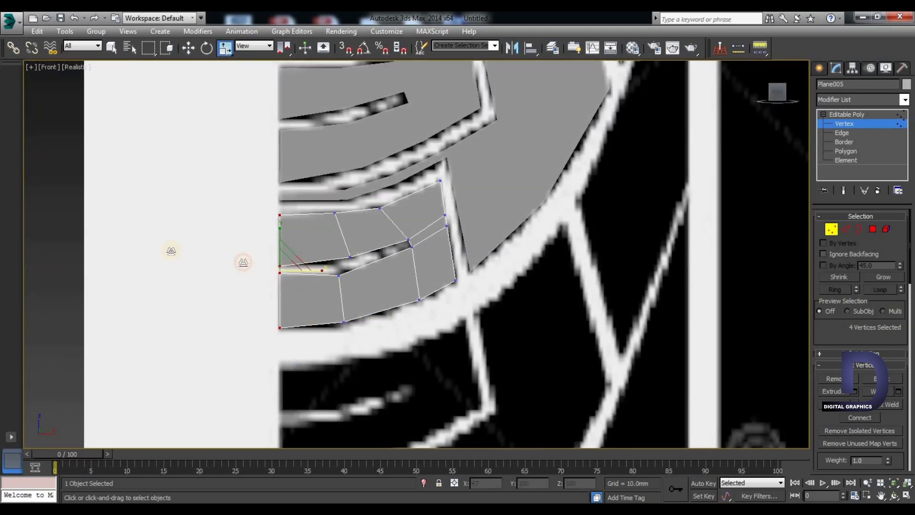
pyautogui.moveTo(227, 290); pyautogui.dragTo(246, 335, button='middle')
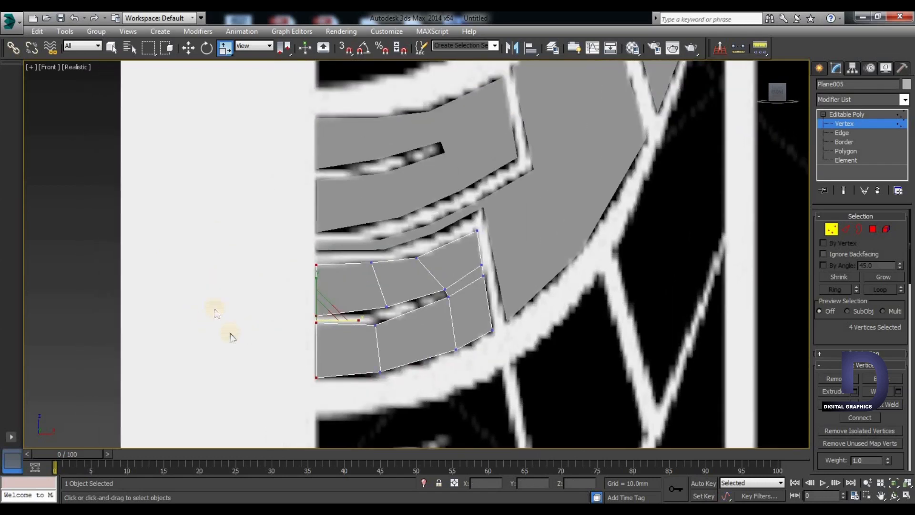
pyautogui.press('w')
pyautogui.click(265, 342)
pyautogui.scroll(-5, 265, 342)
pyautogui.press('1')
pyautogui.click(265, 342)
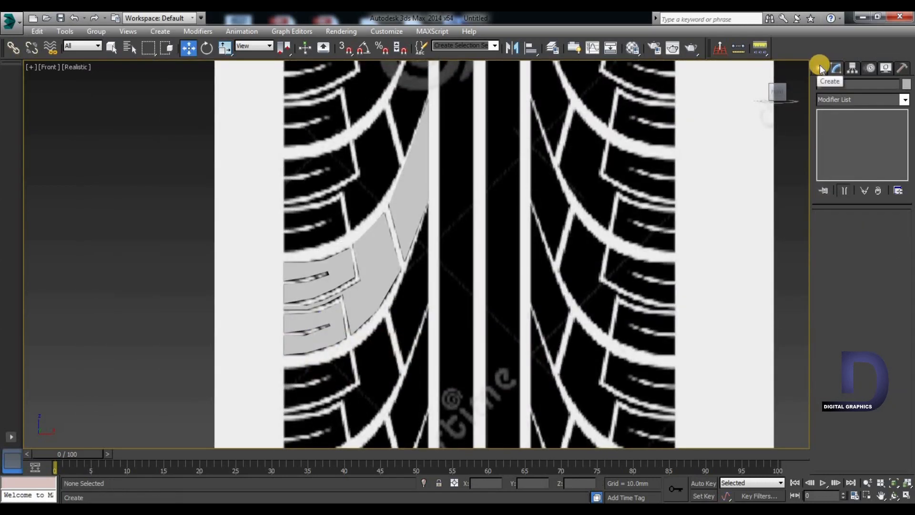
pyautogui.click(412, 213)
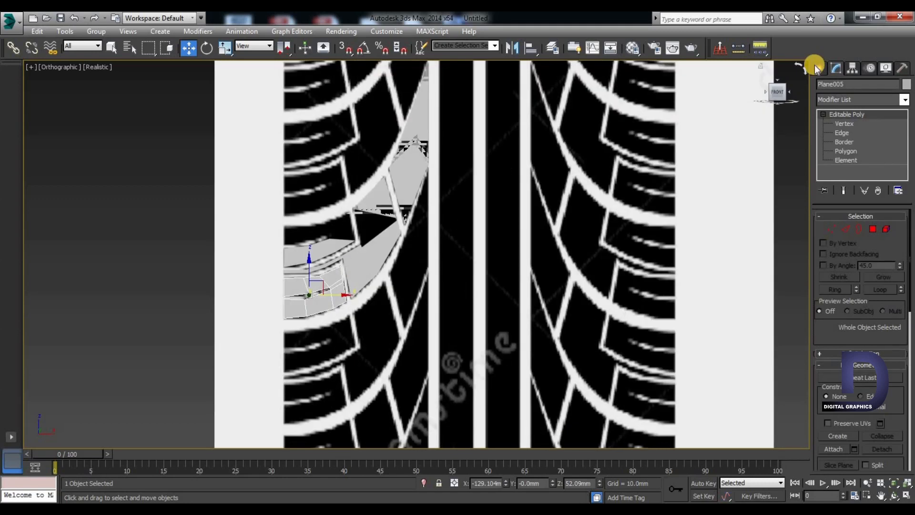
pyautogui.click(818, 69)
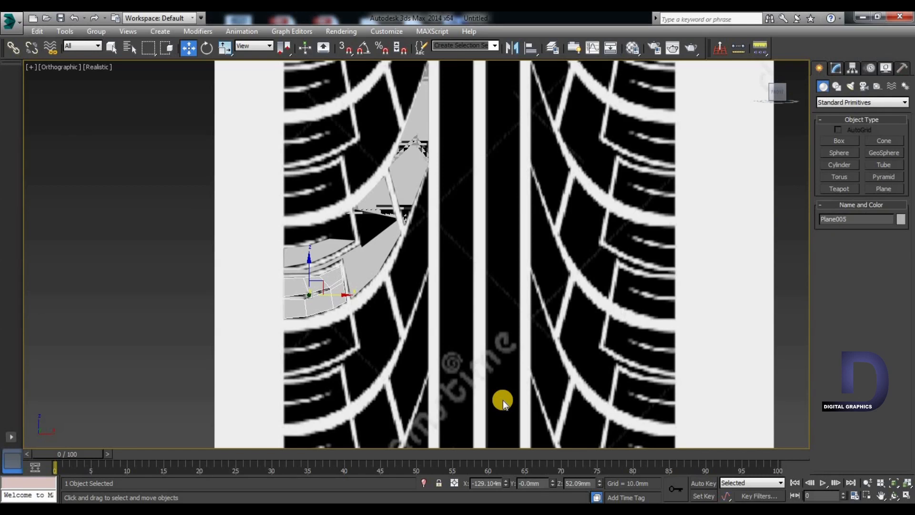
pyautogui.click(448, 326)
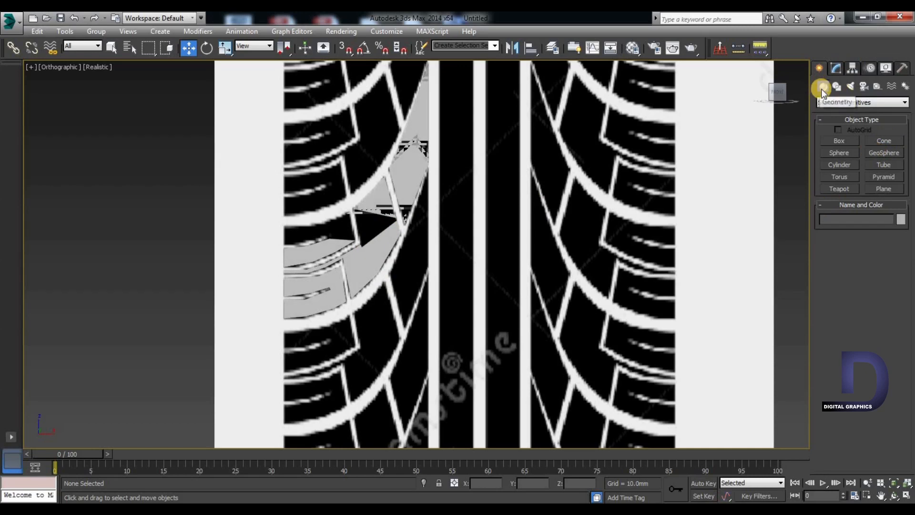
# Step: Attach the middle block and both slotted outer blocks to the innermost tread block as one editable poly
pyautogui.click(836, 69)
pyautogui.click(408, 153)
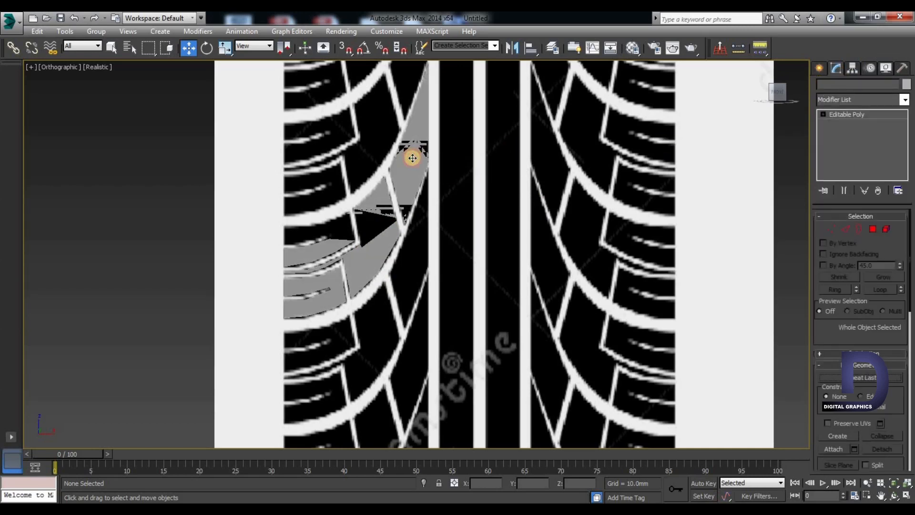
pyautogui.click(831, 449)
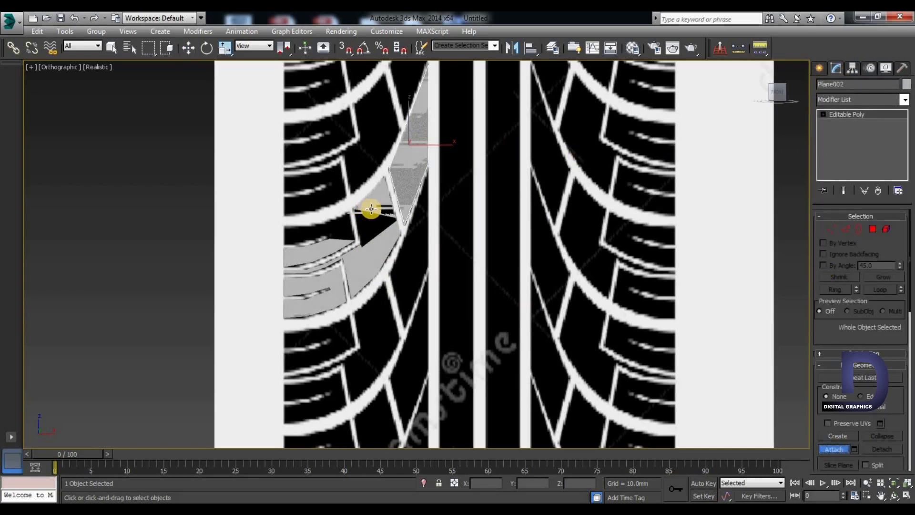
pyautogui.click(370, 208)
pyautogui.click(336, 245)
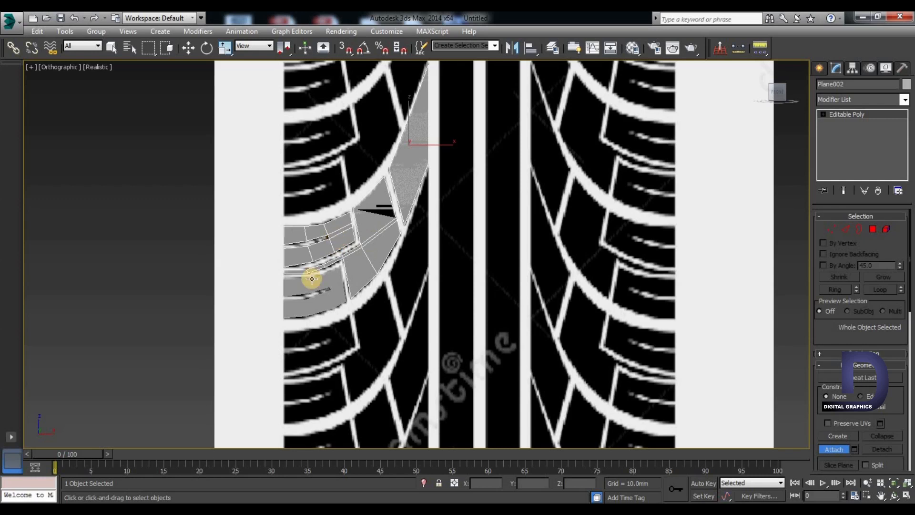
pyautogui.click(836, 449)
pyautogui.click(541, 289)
# Step: Centre the combined tread object's pivot on its geometry and leave pivot editing
pyautogui.click(416, 172)
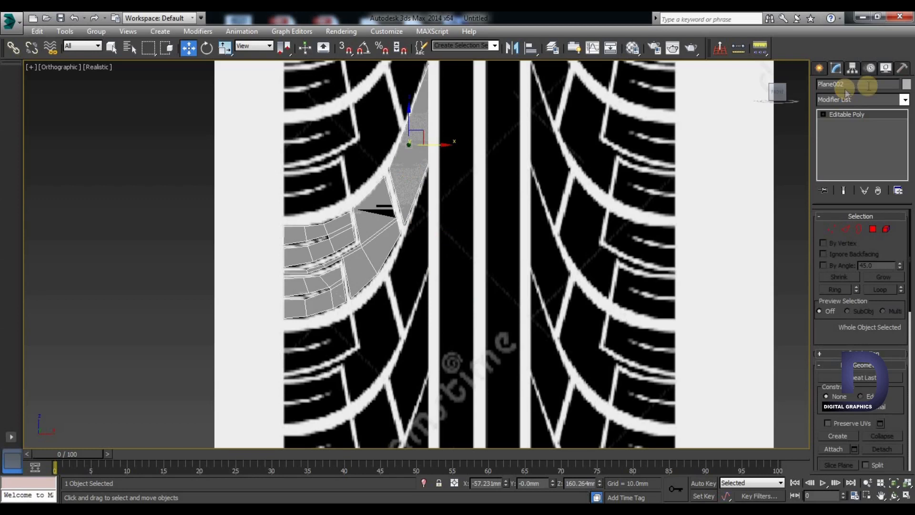
pyautogui.click(851, 69)
pyautogui.click(860, 141)
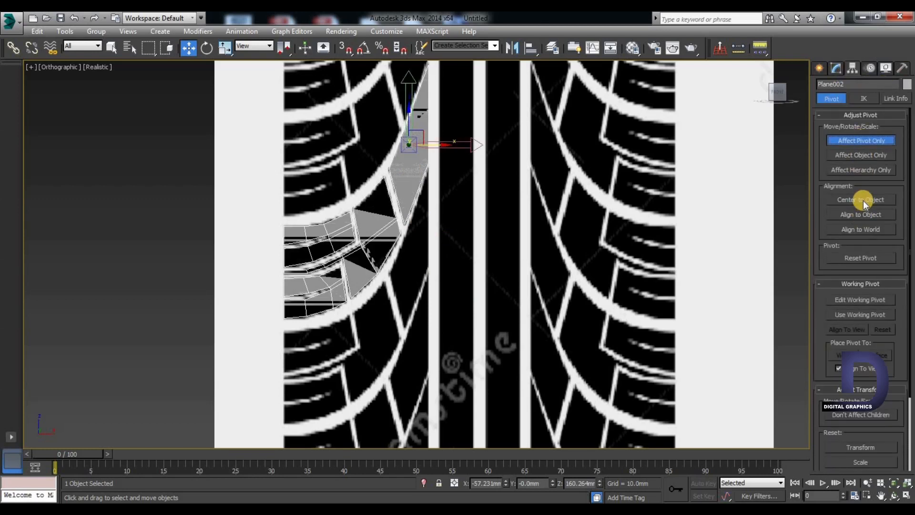
pyautogui.click(863, 199)
pyautogui.click(835, 68)
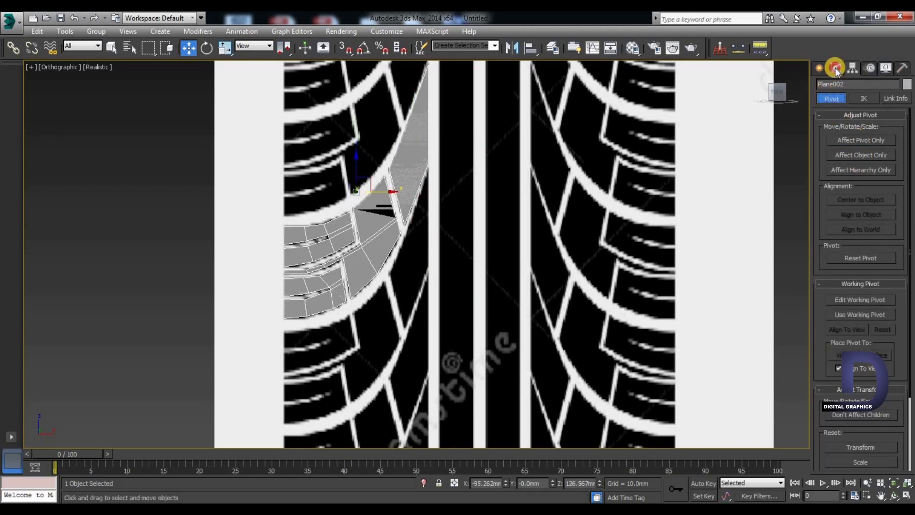
pyautogui.click(388, 231)
pyautogui.click(382, 226)
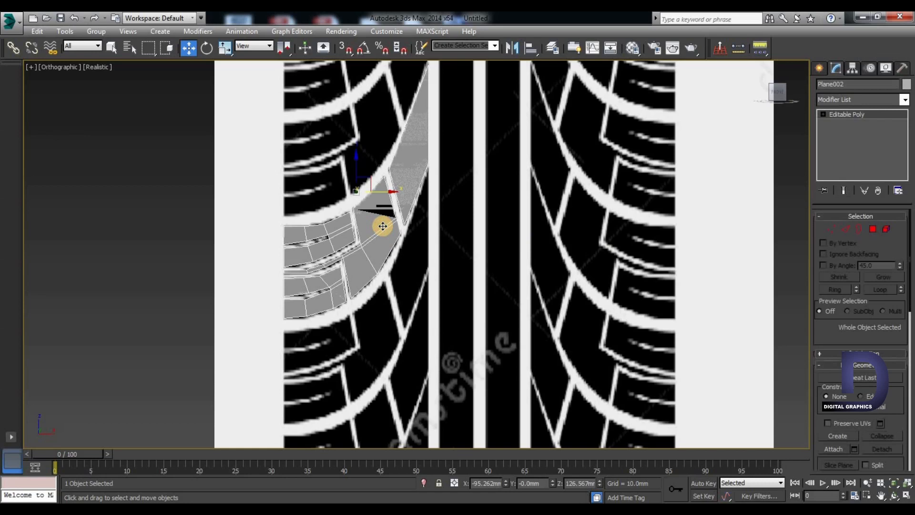
# Step: Start polygon editing on the combined tread and select the polygons of the innermost and middle blocks
pyautogui.click(779, 91)
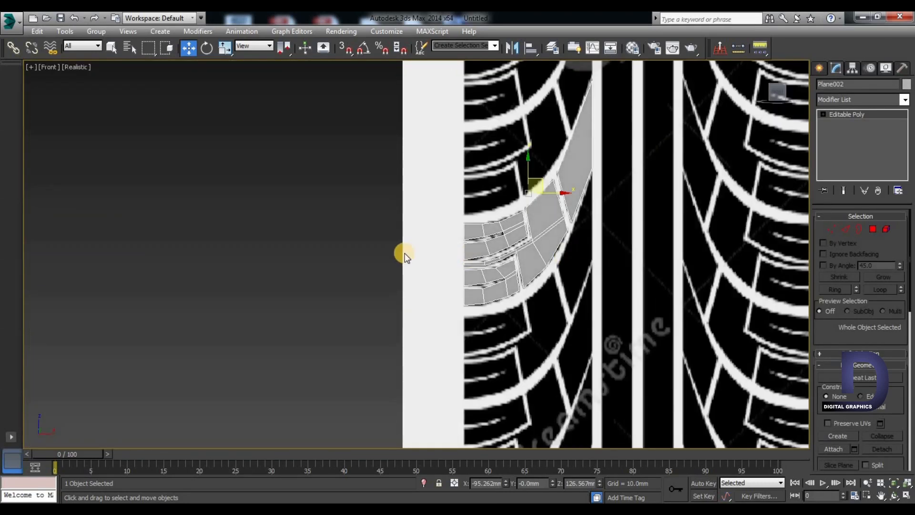
pyautogui.click(872, 229)
pyautogui.keyDown('alt'); pyautogui.moveTo(642, 316); pyautogui.dragTo(579, 219, button='middle'); pyautogui.keyUp('alt')
pyautogui.click(580, 219)
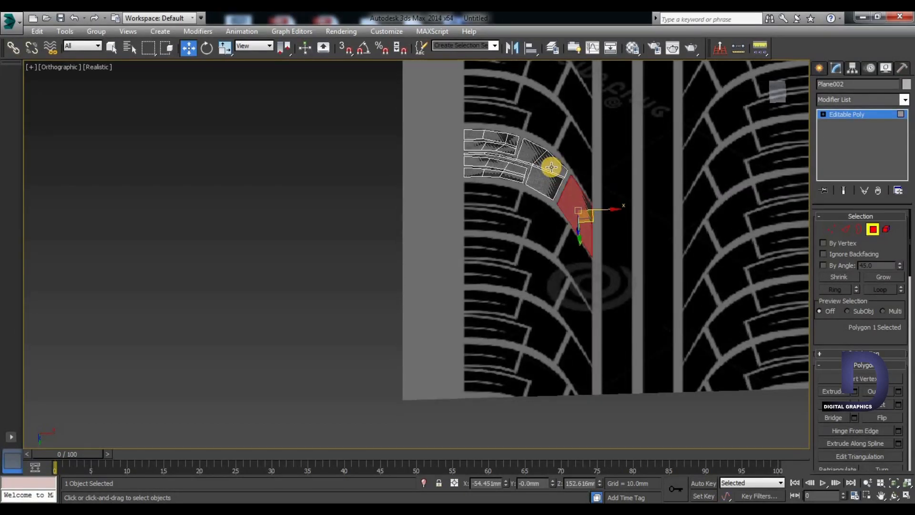
pyautogui.keyDown('ctrl'); pyautogui.click(524, 161); pyautogui.keyUp('ctrl')
pyautogui.keyDown('ctrl'); pyautogui.click(524, 159); pyautogui.keyUp('ctrl')
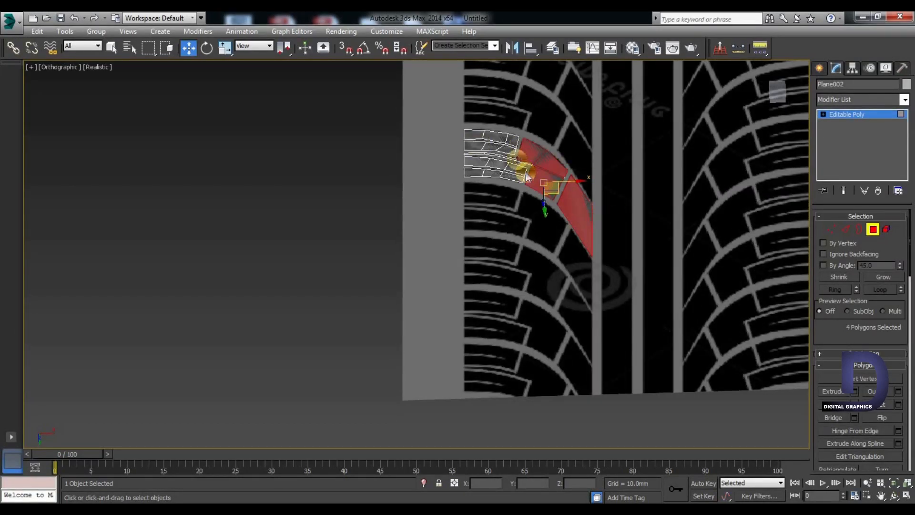
# Step: Add the large polygons of both slotted outer blocks and the middle block's thin outward strip to the selection
pyautogui.scroll(5, 515, 156)
pyautogui.keyDown('ctrl'); pyautogui.click(518, 220); pyautogui.keyUp('ctrl')
pyautogui.keyDown('ctrl'); pyautogui.click(497, 192); pyautogui.keyUp('ctrl')
pyautogui.keyDown('ctrl'); pyautogui.click(456, 179); pyautogui.keyUp('ctrl')
pyautogui.keyDown('ctrl'); pyautogui.click(408, 173); pyautogui.keyUp('ctrl')
pyautogui.keyDown('ctrl'); pyautogui.click(400, 204); pyautogui.keyUp('ctrl')
pyautogui.keyDown('ctrl'); pyautogui.click(445, 205); pyautogui.keyUp('ctrl')
pyautogui.keyDown('ctrl'); pyautogui.click(407, 147); pyautogui.keyUp('ctrl')
pyautogui.keyDown('ctrl'); pyautogui.click(438, 149); pyautogui.keyUp('ctrl')
pyautogui.keyDown('ctrl'); pyautogui.click(493, 160); pyautogui.keyUp('ctrl')
pyautogui.keyDown('ctrl'); pyautogui.click(523, 158); pyautogui.keyUp('ctrl')
pyautogui.keyDown('ctrl'); pyautogui.click(495, 137); pyautogui.keyUp('ctrl')
pyautogui.keyDown('ctrl'); pyautogui.click(498, 113); pyautogui.keyUp('ctrl')
pyautogui.keyDown('ctrl'); pyautogui.click(455, 130); pyautogui.keyUp('ctrl')
pyautogui.keyDown('ctrl'); pyautogui.click(459, 106); pyautogui.keyUp('ctrl')
pyautogui.keyDown('ctrl'); pyautogui.click(400, 95); pyautogui.keyUp('ctrl')
pyautogui.keyDown('ctrl'); pyautogui.click(400, 126); pyautogui.keyUp('ctrl')
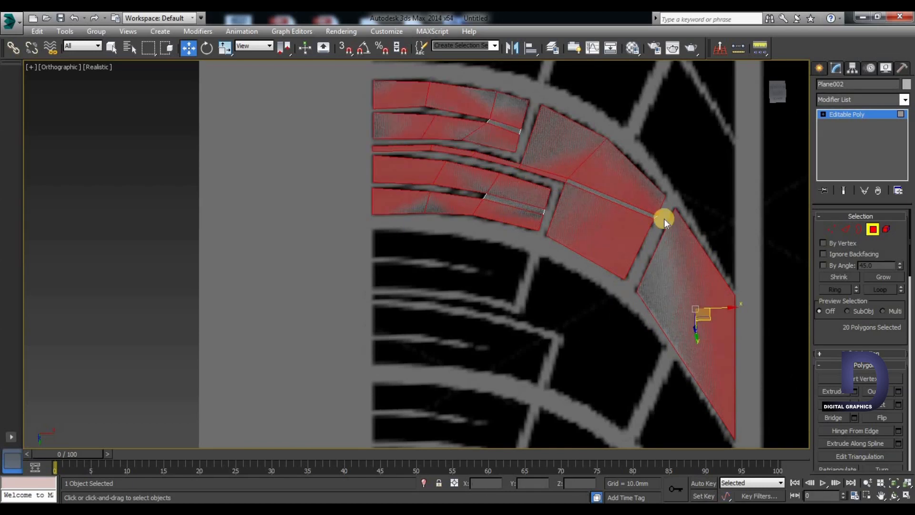
# Step: Add the narrow polygons at both slot ends and across the middle block to the selection
pyautogui.keyDown('alt'); pyautogui.moveTo(676, 207); pyautogui.dragTo(687, 187, button='middle'); pyautogui.keyUp('alt')
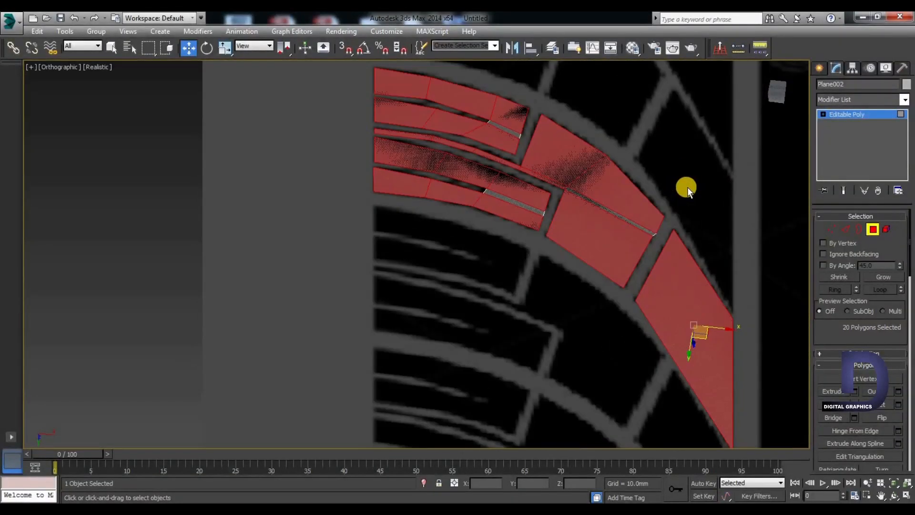
pyautogui.keyDown('ctrl'); pyautogui.click(518, 207); pyautogui.keyUp('ctrl')
pyautogui.keyDown('ctrl'); pyautogui.click(491, 133); pyautogui.keyUp('ctrl')
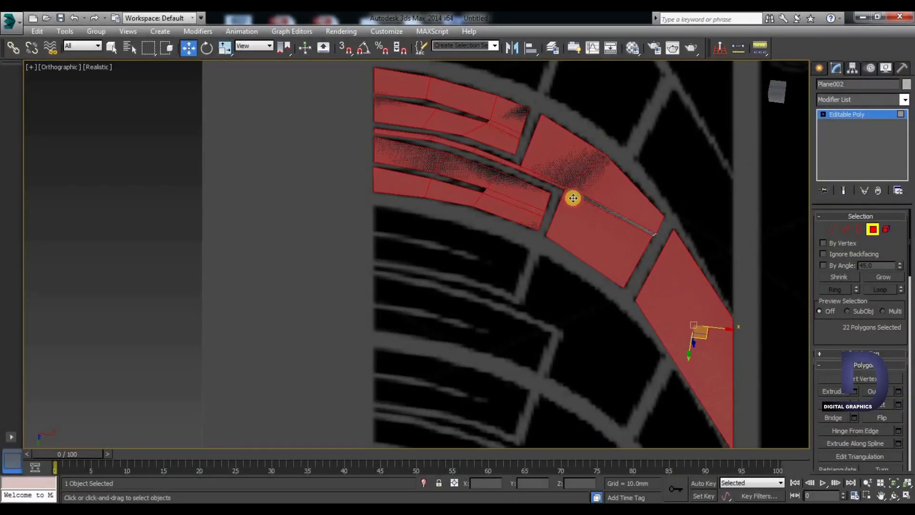
pyautogui.keyDown('ctrl'); pyautogui.click(684, 255); pyautogui.keyUp('ctrl')
# Step: Start extruding the selected tread polygons with a trial height of about 28.6 mm
pyautogui.moveTo(684, 255); pyautogui.dragTo(508, 204, button='middle')
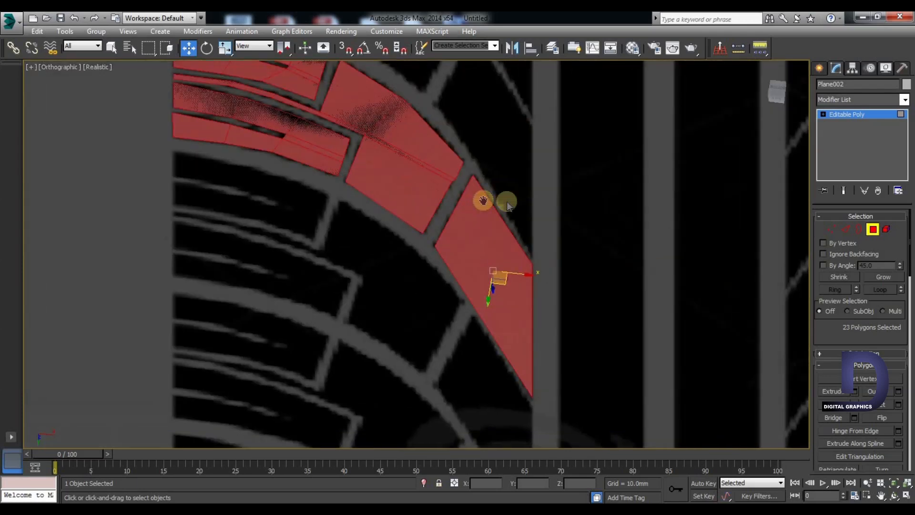
pyautogui.rightClick(555, 216)
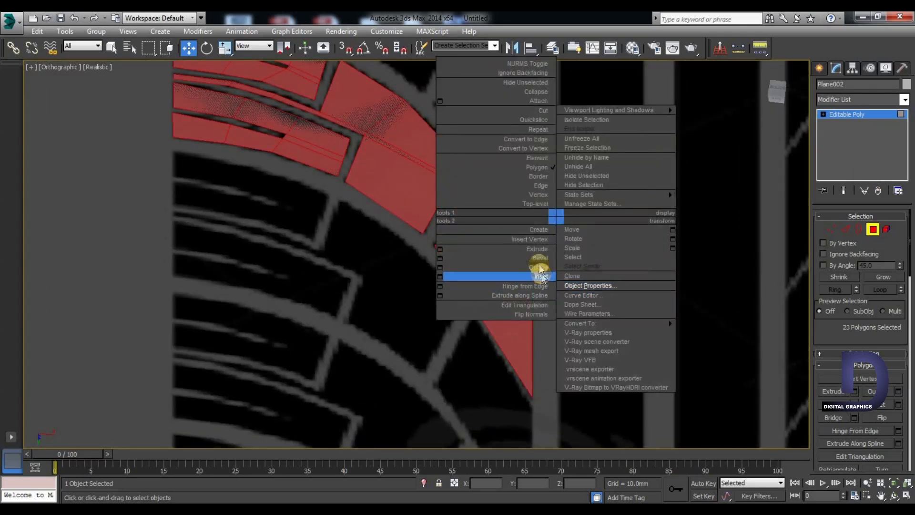
pyautogui.click(444, 249)
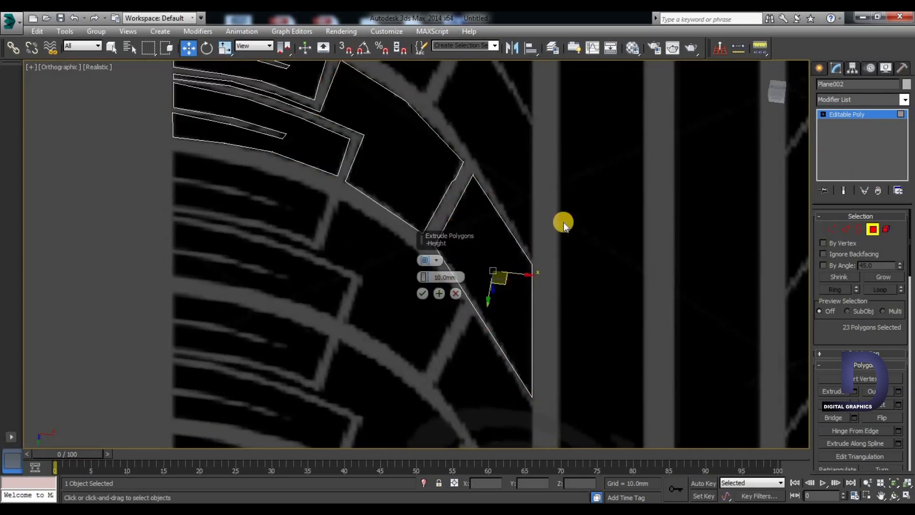
pyautogui.moveTo(422, 276); pyautogui.dragTo(439, 201)
pyautogui.keyDown('alt'); pyautogui.moveTo(562, 208); pyautogui.dragTo(700, 191, button='middle'); pyautogui.keyUp('alt')
pyautogui.press('f')
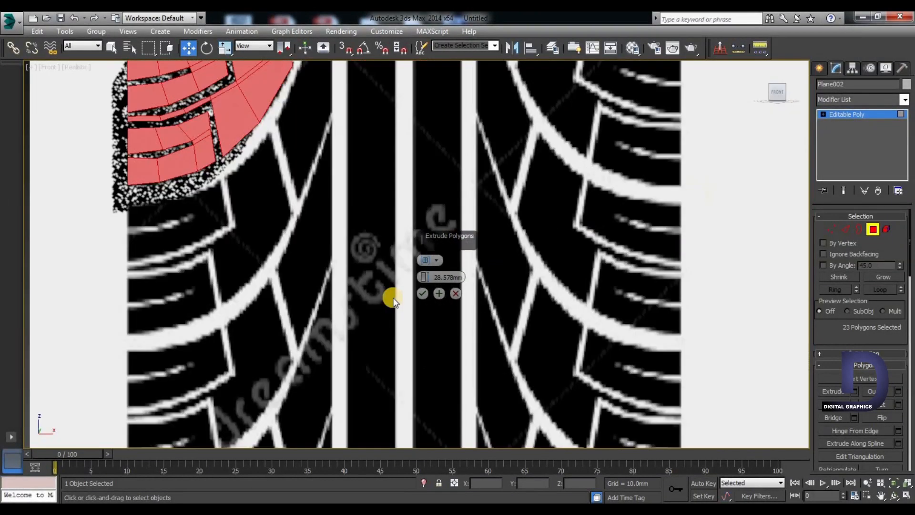
pyautogui.moveTo(202, 340); pyautogui.dragTo(211, 286, button='middle')
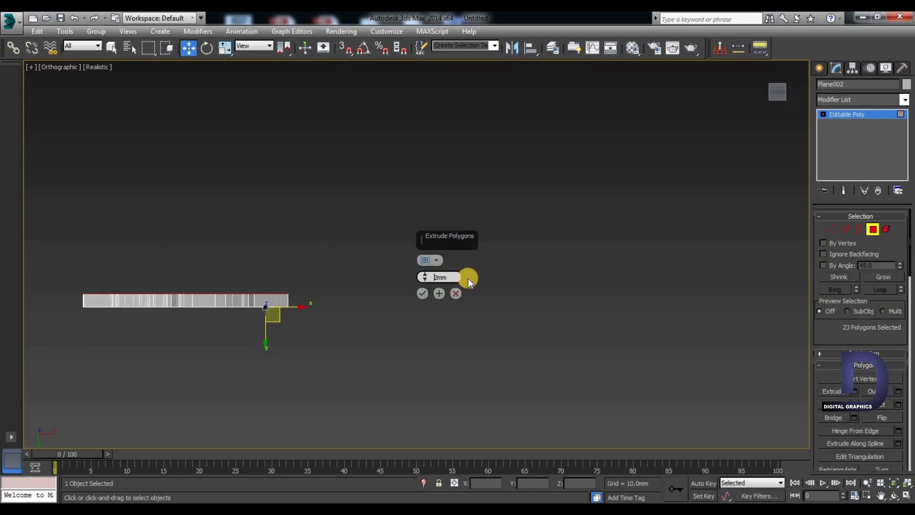
# Step: Try an 8 mm extrusion height, set it to 5 mm and apply the polygon extrusion
pyautogui.press('Delete')
pyautogui.press('Delete')
pyautogui.press('Delete')
pyautogui.write('8')
pyautogui.press('Return')
pyautogui.press('BackSpace')
pyautogui.press('BackSpace')
pyautogui.press('BackSpace')
pyautogui.press('BackSpace')
pyautogui.press('BackSpace')
pyautogui.write('5')
pyautogui.press('Return')
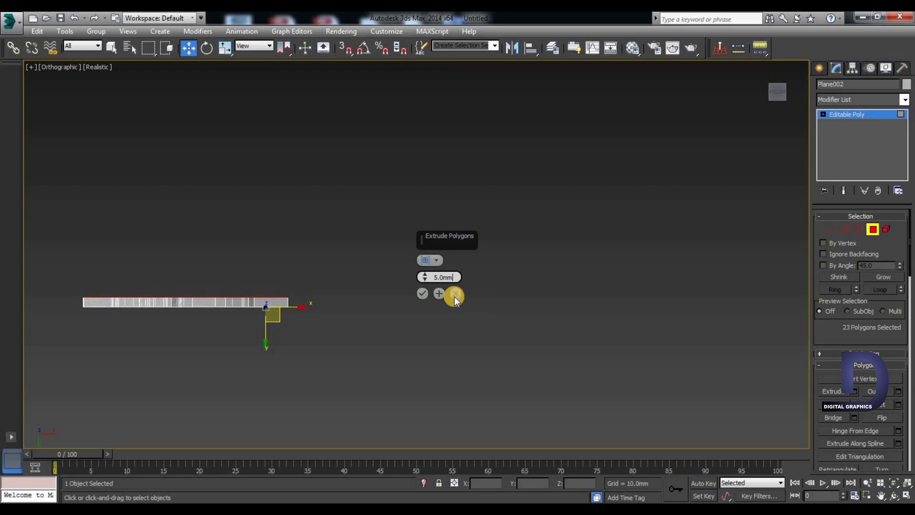
pyautogui.click(423, 293)
# Step: Leave polygon editing and select the whole extruded tread object in the front view
pyautogui.keyDown('alt'); pyautogui.moveTo(542, 168); pyautogui.dragTo(549, 239, button='middle'); pyautogui.keyUp('alt')
pyautogui.click(779, 90)
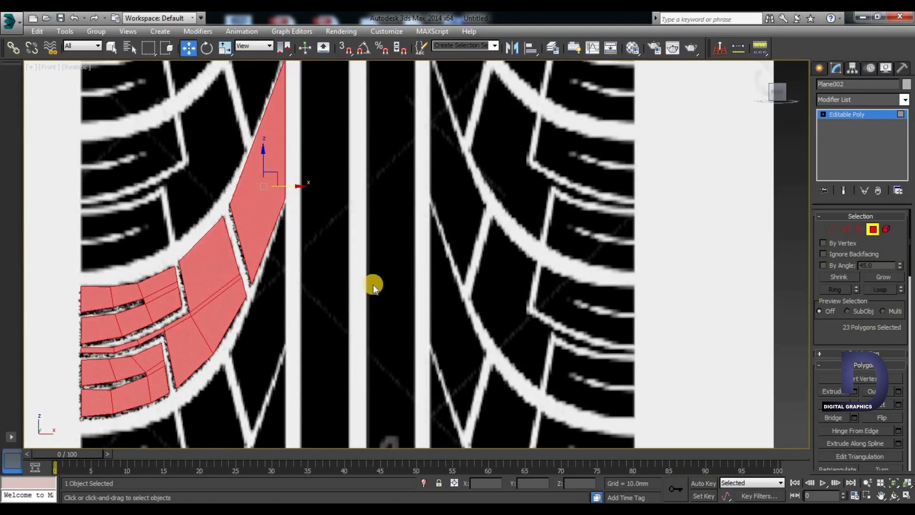
pyautogui.moveTo(299, 262); pyautogui.dragTo(334, 254, button='middle')
pyautogui.scroll(-3, 333, 253)
pyautogui.click(837, 116)
pyautogui.click(568, 260)
pyautogui.click(297, 270)
# Step: Clone the tread upward by one pattern repeat along the reference, making 50 copies
pyautogui.moveTo(399, 200); pyautogui.dragTo(416, 262, button='middle')
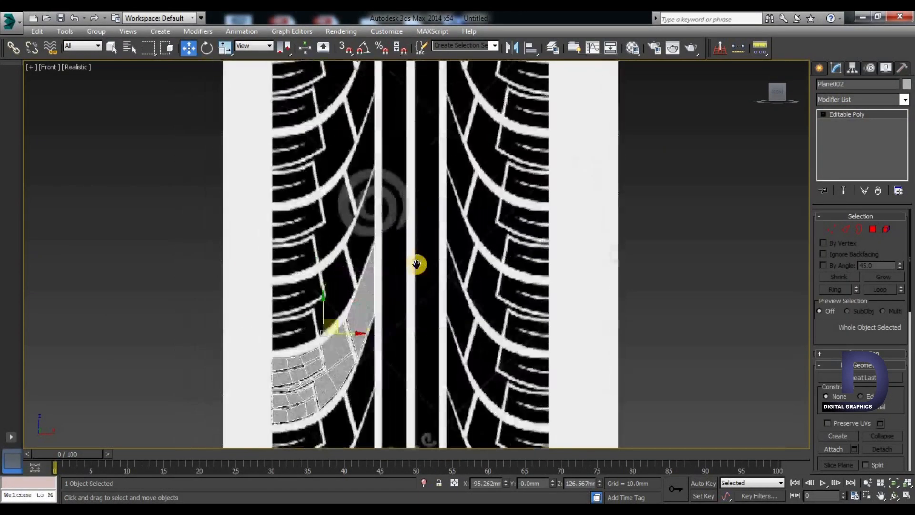
pyautogui.scroll(4, 331, 313)
pyautogui.keyDown('shift'); pyautogui.moveTo(311, 325); pyautogui.dragTo(320, 178); pyautogui.keyUp('shift')
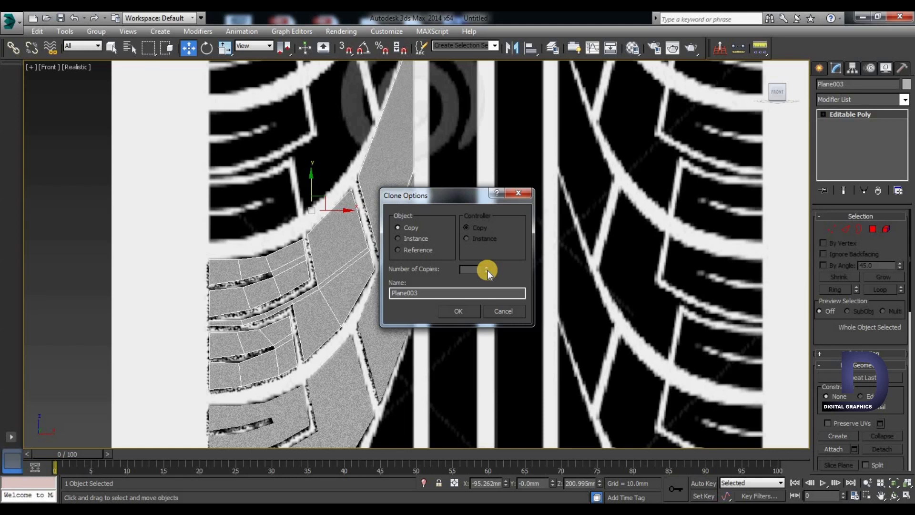
pyautogui.write('50')
pyautogui.click(464, 313)
pyautogui.scroll(-5, 461, 275)
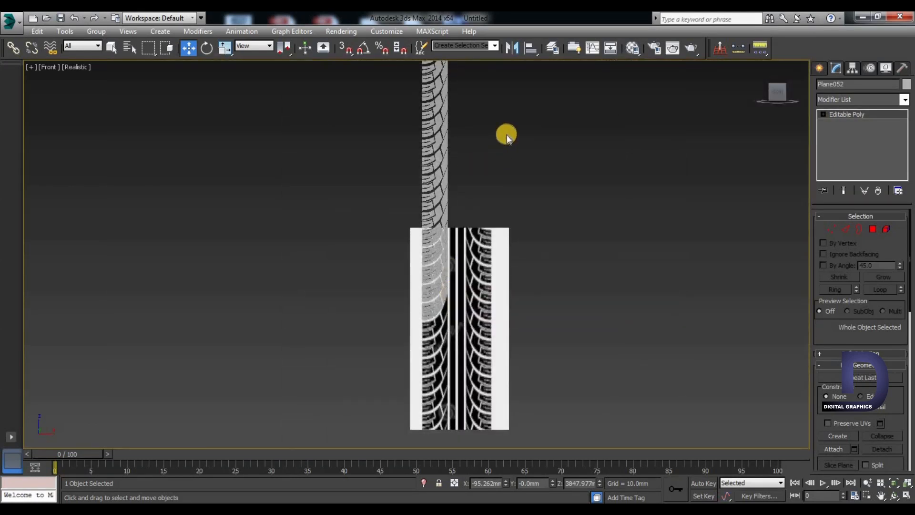
# Step: Select the complete column of tread pieces without the reference plane, group them and clear the selection
pyautogui.moveTo(504, 135); pyautogui.dragTo(431, 212, button='middle')
pyautogui.scroll(-4, 430, 212)
pyautogui.click(327, 148)
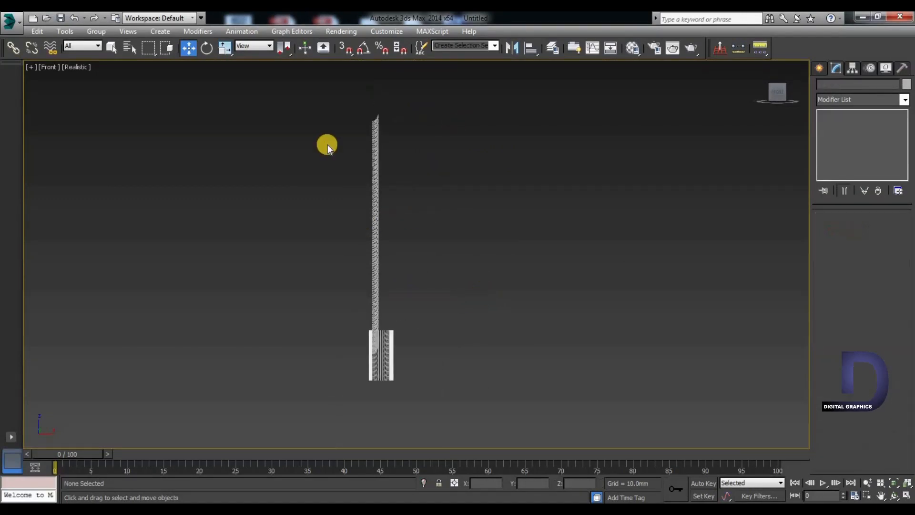
pyautogui.scroll(3, 359, 252)
pyautogui.scroll(-3, 345, 231)
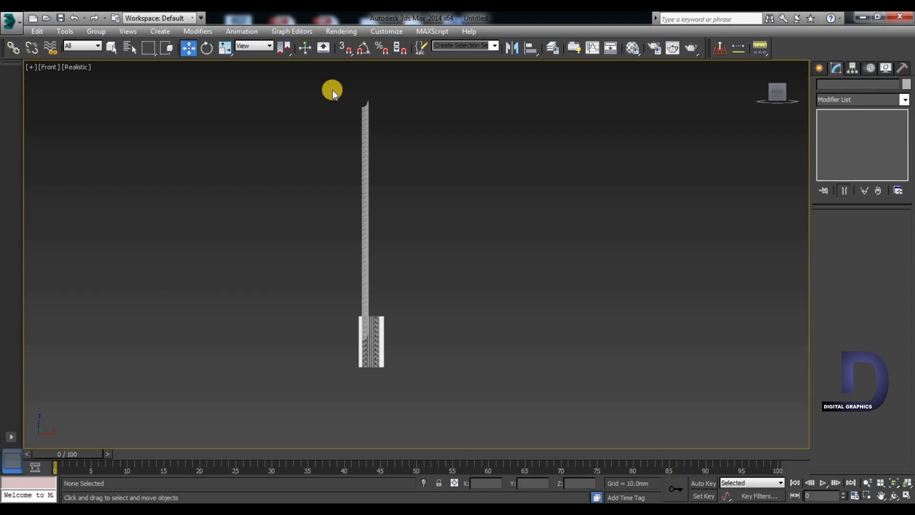
pyautogui.moveTo(368, 355); pyautogui.dragTo(370, 352)
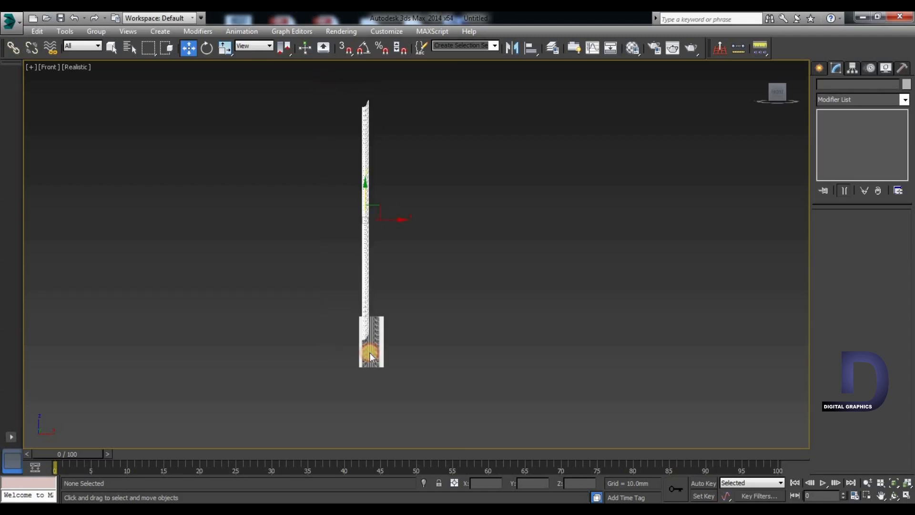
pyautogui.click(96, 31)
pyautogui.click(118, 47)
pyautogui.click(460, 281)
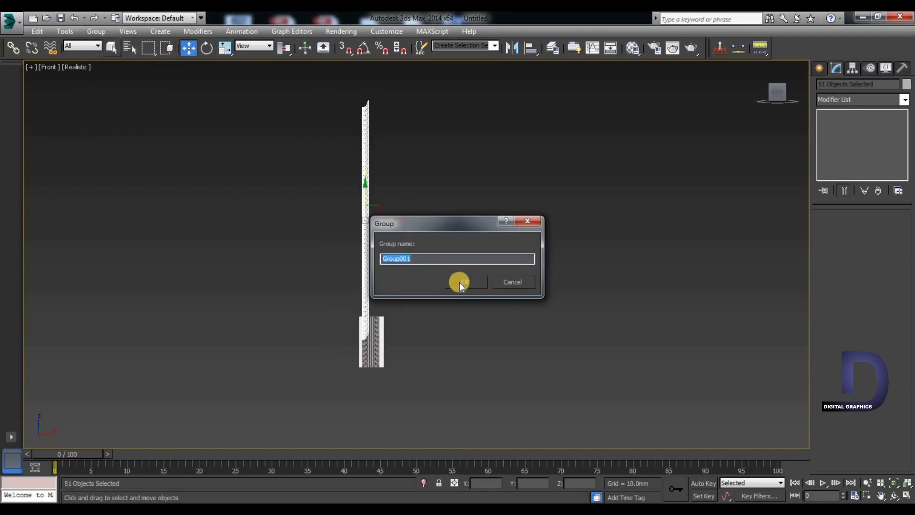
pyautogui.click(387, 313)
# Step: Switch to the left view, select the tread group and add a Bend modifier to it
pyautogui.scroll(5, 365, 339)
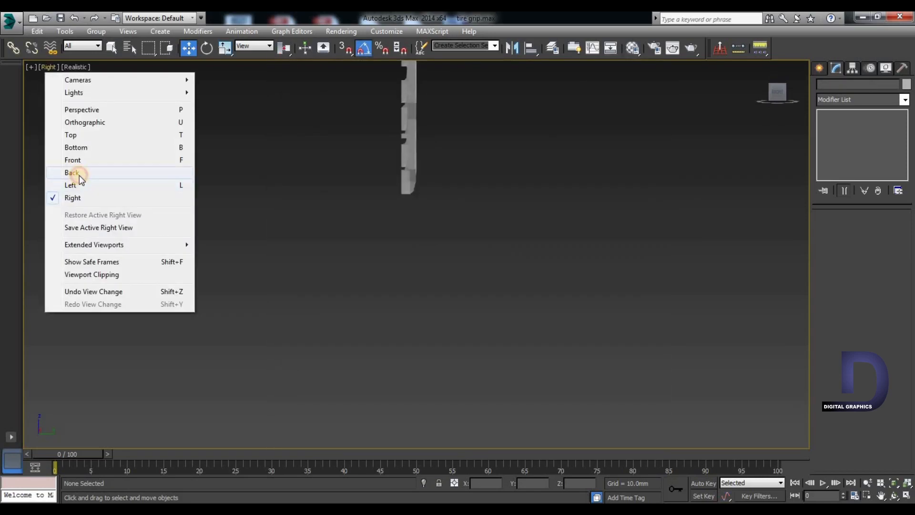
pyautogui.click(79, 172)
pyautogui.click(48, 67)
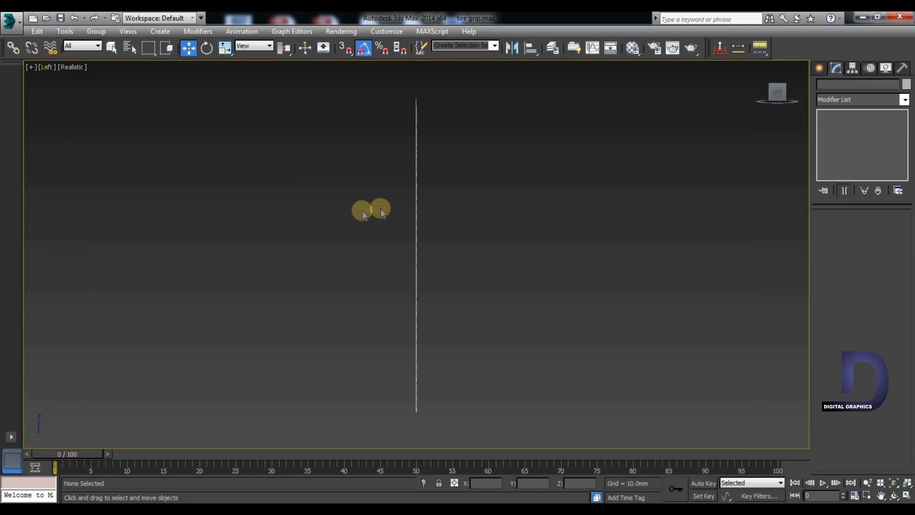
pyautogui.click(75, 185)
pyautogui.click(392, 224)
pyautogui.scroll(4, 404, 259)
pyautogui.moveTo(425, 176); pyautogui.dragTo(406, 234, button='middle')
pyautogui.click(905, 101)
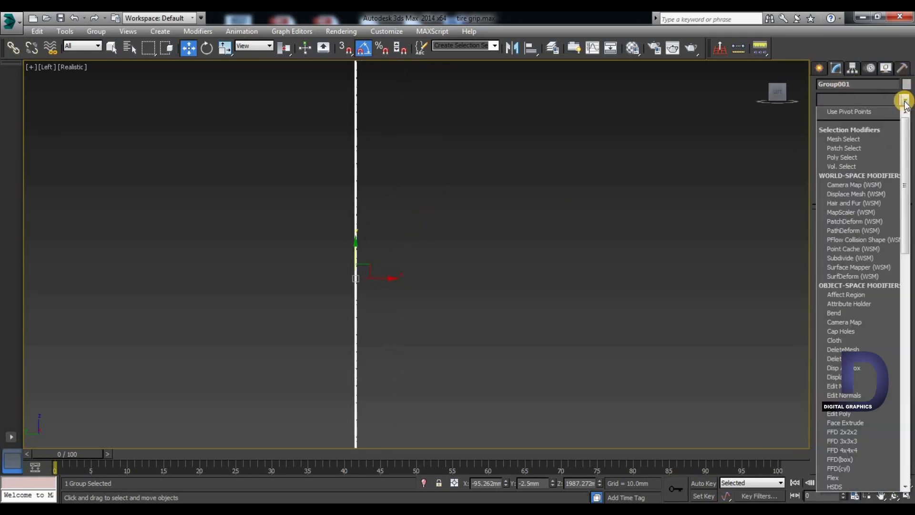
pyautogui.scroll(-7, 843, 279)
pyautogui.click(837, 116)
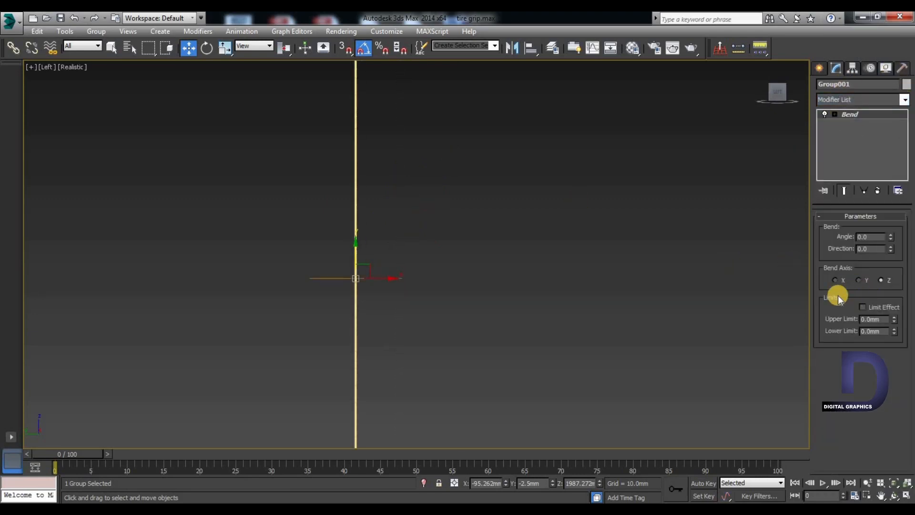
# Step: Try bending the tread group along the X axis by about 121 degrees, and try the Y axis
pyautogui.click(835, 280)
pyautogui.moveTo(890, 235); pyautogui.dragTo(888, 15)
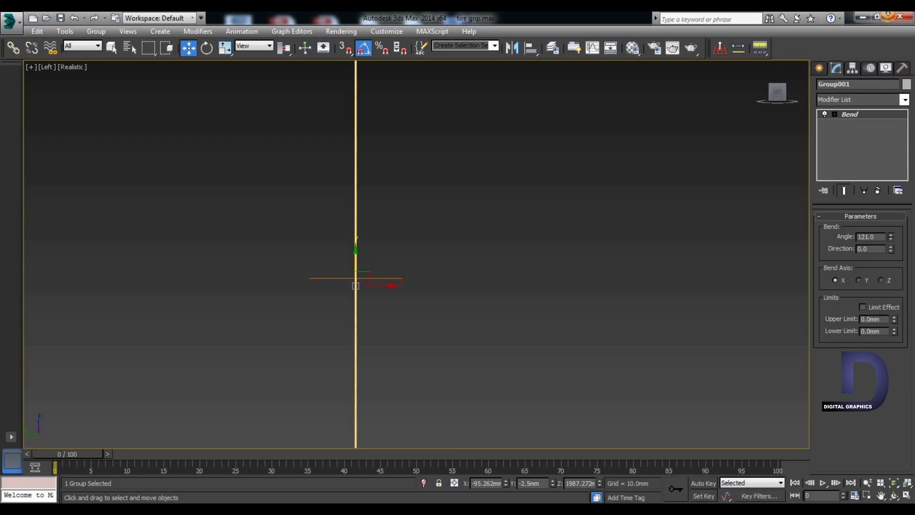
pyautogui.click(859, 279)
# Step: Bend the tread group along the Z axis by about 407 degrees and check the ring in 3D
pyautogui.click(879, 280)
pyautogui.moveTo(891, 235); pyautogui.dragTo(850, 18)
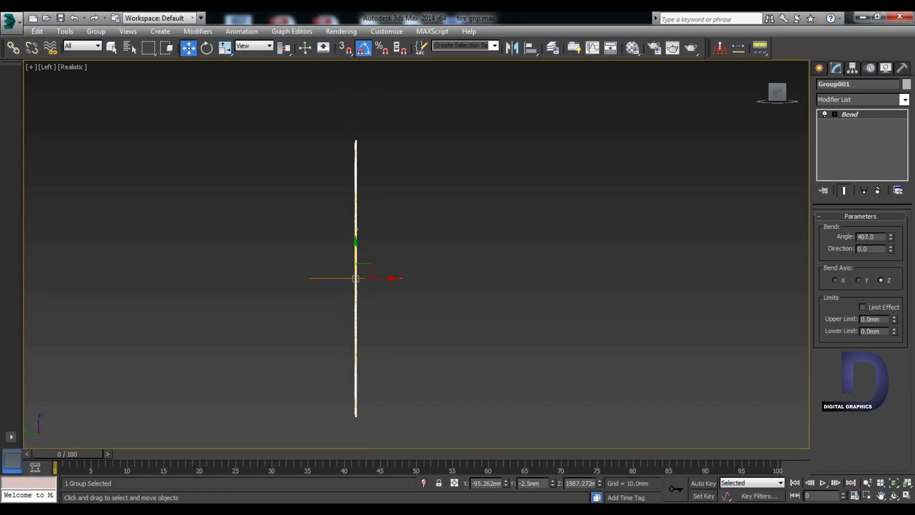
pyautogui.press('p')
pyautogui.scroll(1, 451, 313)
pyautogui.scroll(5, 408, 224)
pyautogui.scroll(-5, 409, 227)
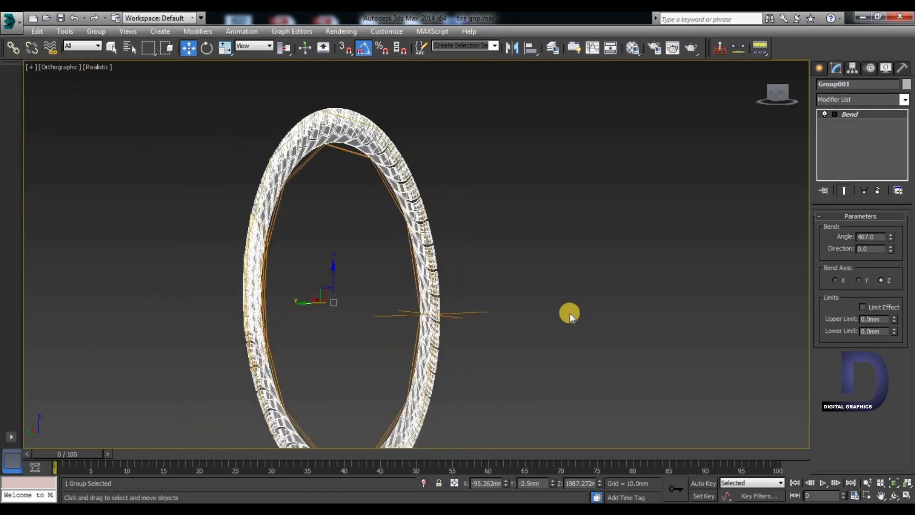
# Step: Try the X and Y bend axes on the ring and return to the Z axis
pyautogui.click(834, 280)
pyautogui.click(858, 279)
pyautogui.click(881, 280)
pyautogui.keyDown('alt'); pyautogui.moveTo(664, 301); pyautogui.dragTo(632, 300, button='middle'); pyautogui.keyUp('alt')
pyautogui.click(777, 93)
pyautogui.click(834, 114)
pyautogui.click(854, 124)
pyautogui.press('e')
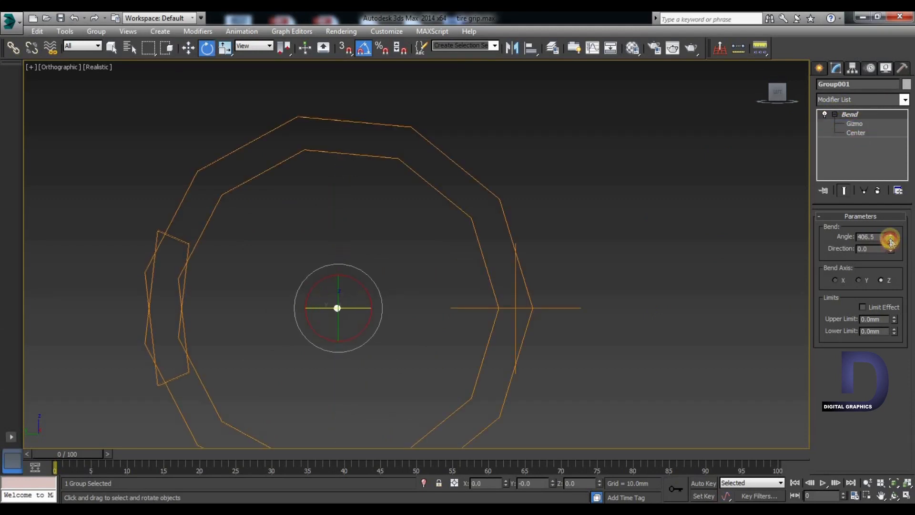
# Step: Reduce the bend angle of the tread ring and set it to exactly 360 degrees
pyautogui.moveTo(890, 241); pyautogui.dragTo(899, 296)
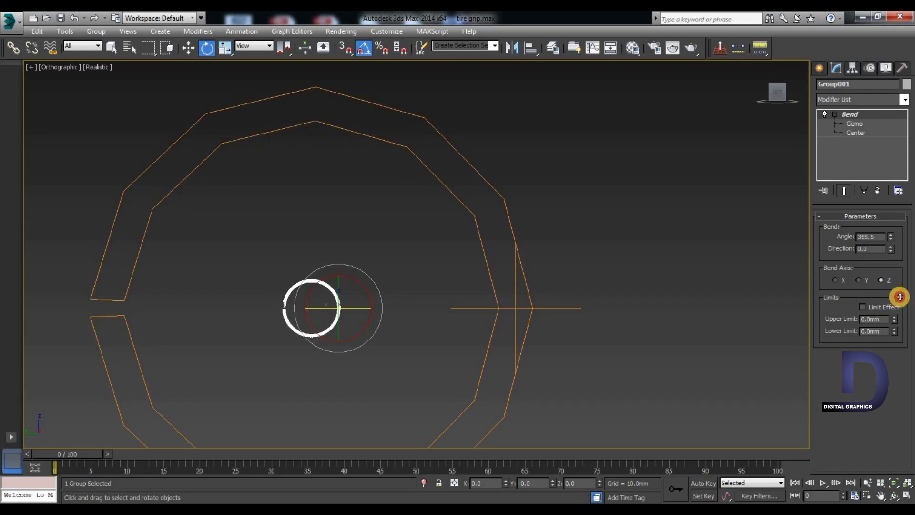
pyautogui.scroll(10, 313, 295)
pyautogui.moveTo(286, 290); pyautogui.dragTo(348, 152, button='middle')
pyautogui.keyDown('alt'); pyautogui.moveTo(334, 229); pyautogui.dragTo(429, 231, button='middle'); pyautogui.keyUp('alt')
pyautogui.doubleClick(880, 237)
pyautogui.write('360')
pyautogui.press('Return')
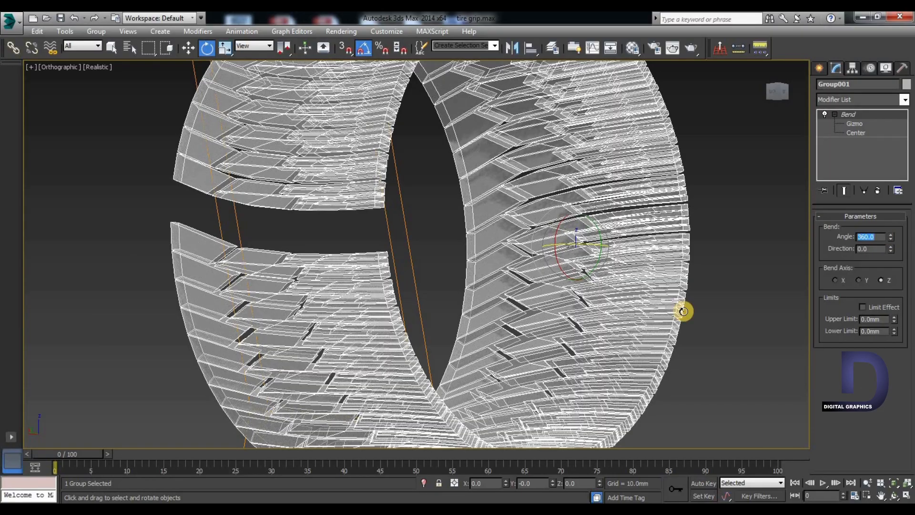
# Step: Increase the bend angle to 370 degrees to close the gap between the ring's ends
pyautogui.keyDown('alt'); pyautogui.moveTo(673, 306); pyautogui.dragTo(776, 92, button='middle'); pyautogui.keyUp('alt')
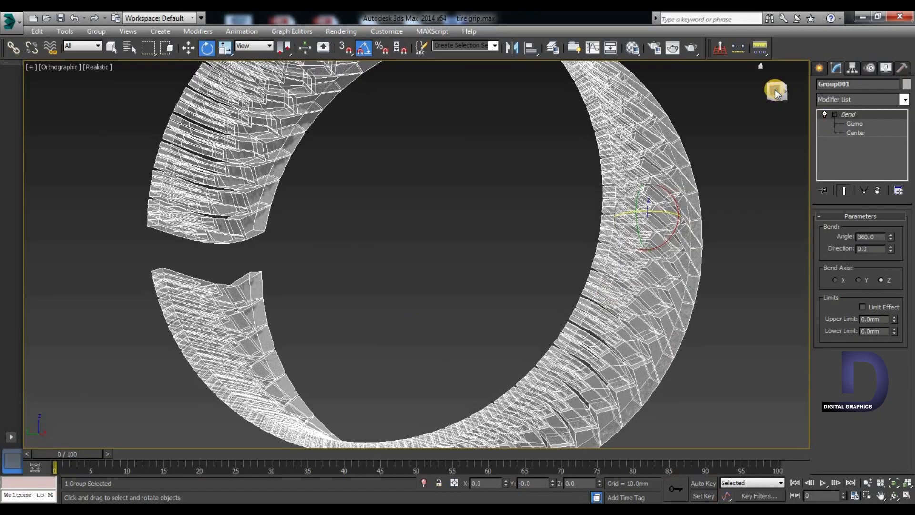
pyautogui.click(775, 90)
pyautogui.keyDown('alt'); pyautogui.moveTo(385, 328); pyautogui.dragTo(398, 314, button='middle'); pyautogui.keyUp('alt')
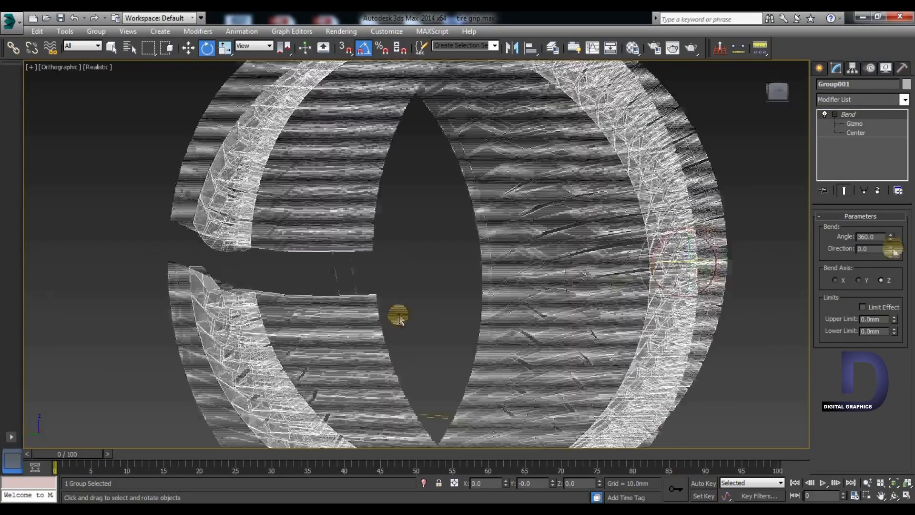
pyautogui.moveTo(889, 236); pyautogui.dragTo(886, 223)
pyautogui.keyDown('alt'); pyautogui.moveTo(520, 311); pyautogui.dragTo(696, 329, button='middle'); pyautogui.keyUp('alt')
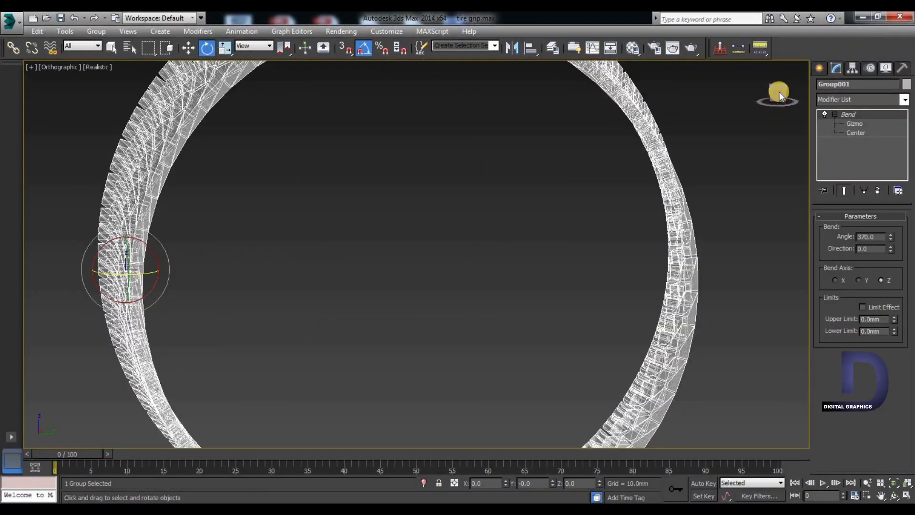
pyautogui.click(779, 91)
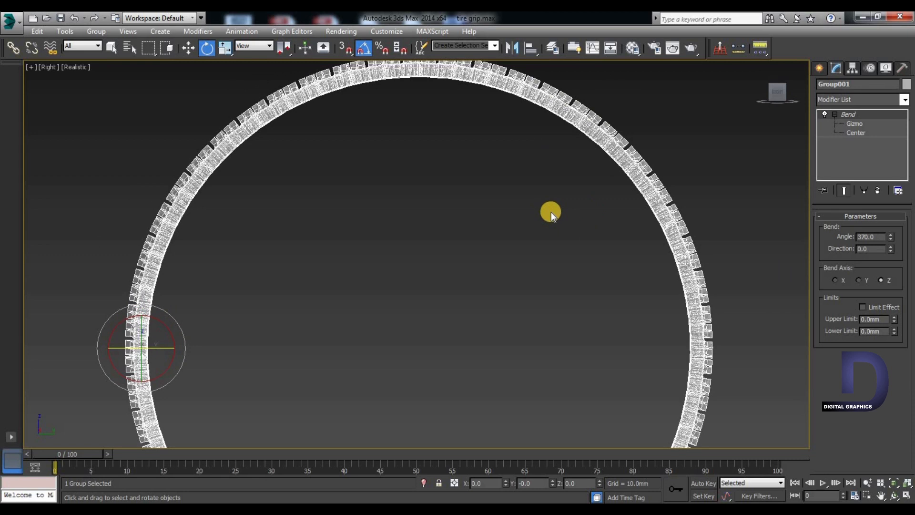
# Step: Select the bent tread group in the front view and convert it to Editable Poly
pyautogui.press('f')
pyautogui.moveTo(516, 138); pyautogui.dragTo(504, 271, button='middle')
pyautogui.click(849, 113)
pyautogui.click(850, 114)
pyautogui.click(459, 242)
pyautogui.scroll(4, 417, 170)
pyautogui.scroll(2, 497, 289)
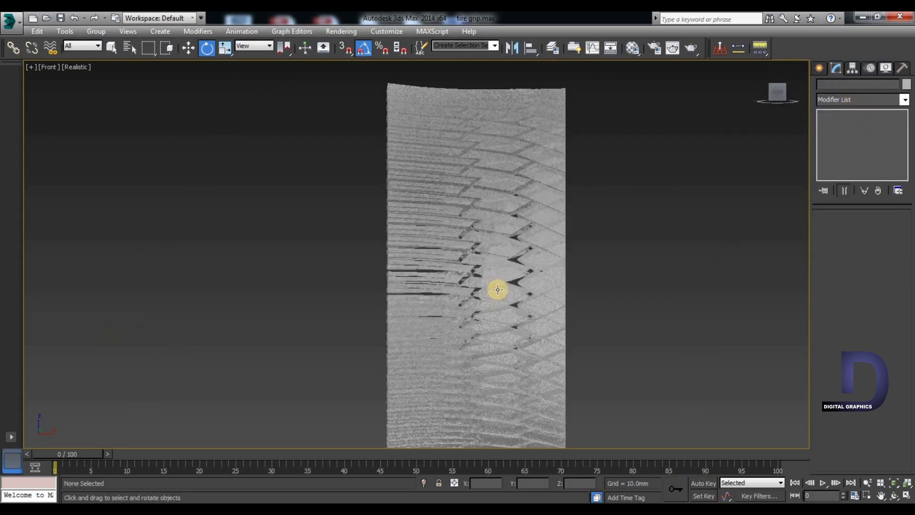
pyautogui.click(497, 289)
pyautogui.scroll(4, 497, 290)
pyautogui.rightClick(484, 287)
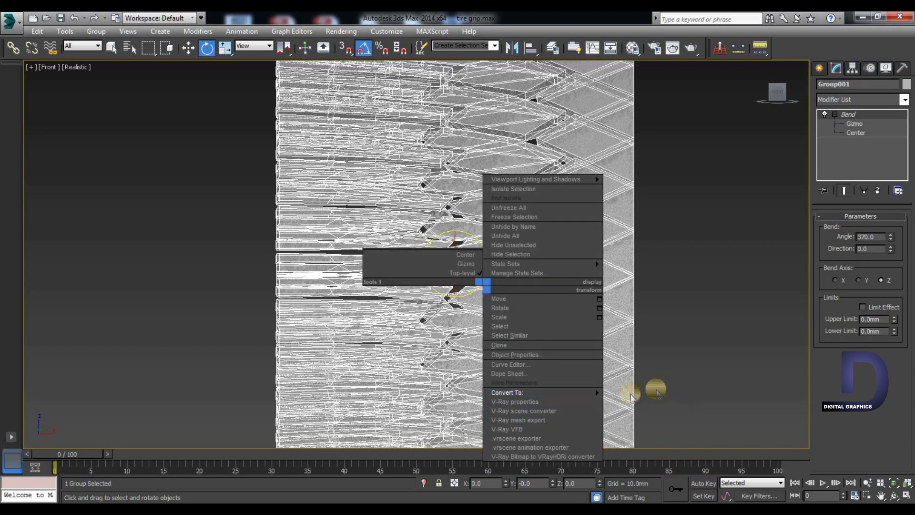
pyautogui.moveTo(568, 390)
pyautogui.click(627, 402)
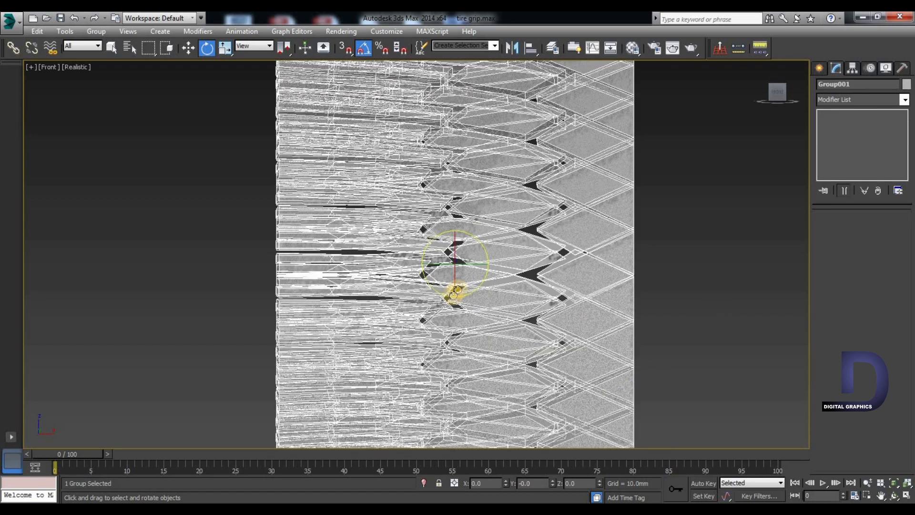
# Step: Move the tread ring vertically down onto the reference image in the front view
pyautogui.scroll(-10, 455, 293)
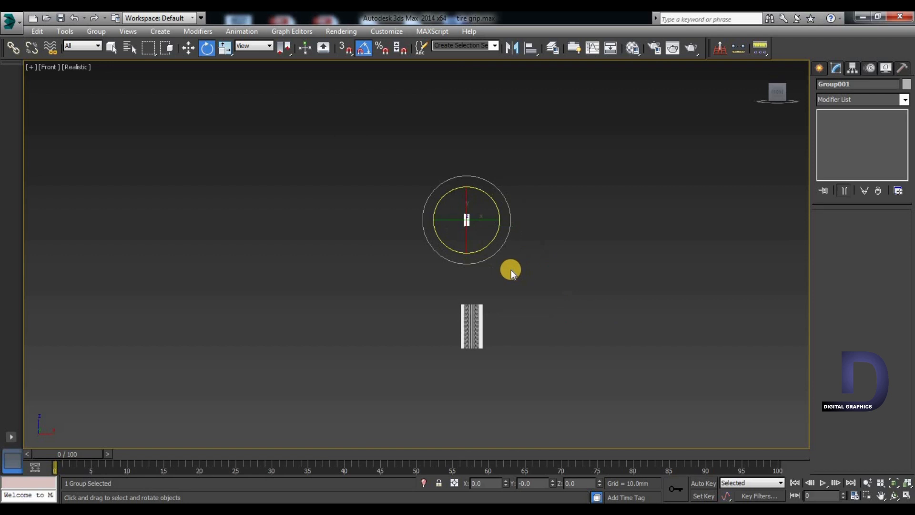
pyautogui.press('w')
pyautogui.moveTo(467, 219); pyautogui.dragTo(468, 285)
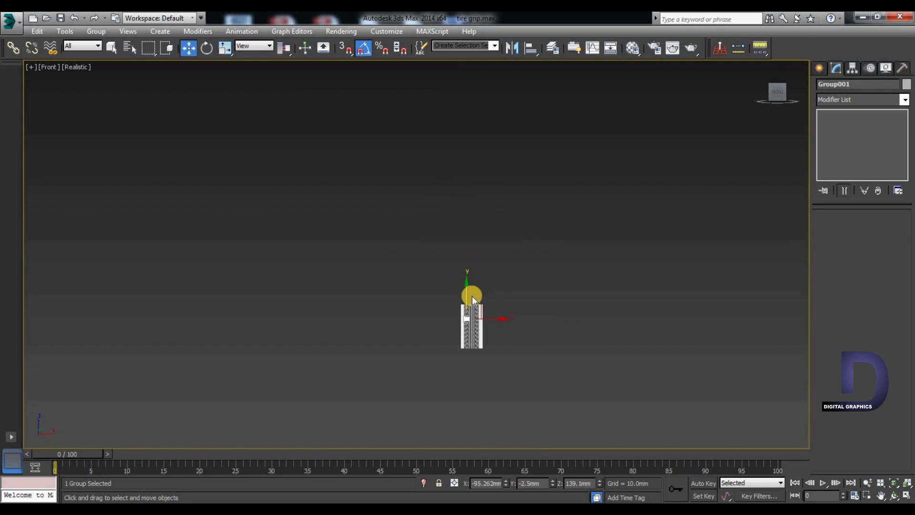
# Step: Mirror a copy of the tread ring across the X axis and place it over the opposite tread band of the reference image
pyautogui.scroll(10, 469, 331)
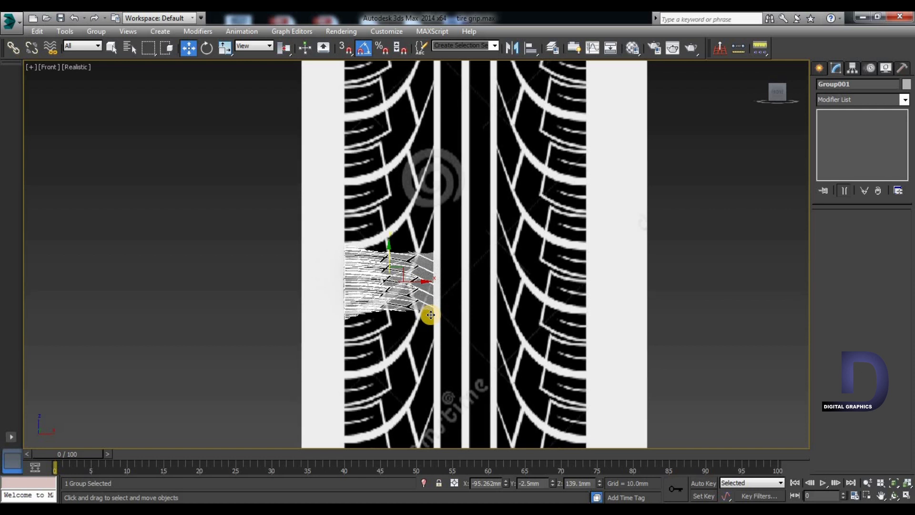
pyautogui.click(510, 50)
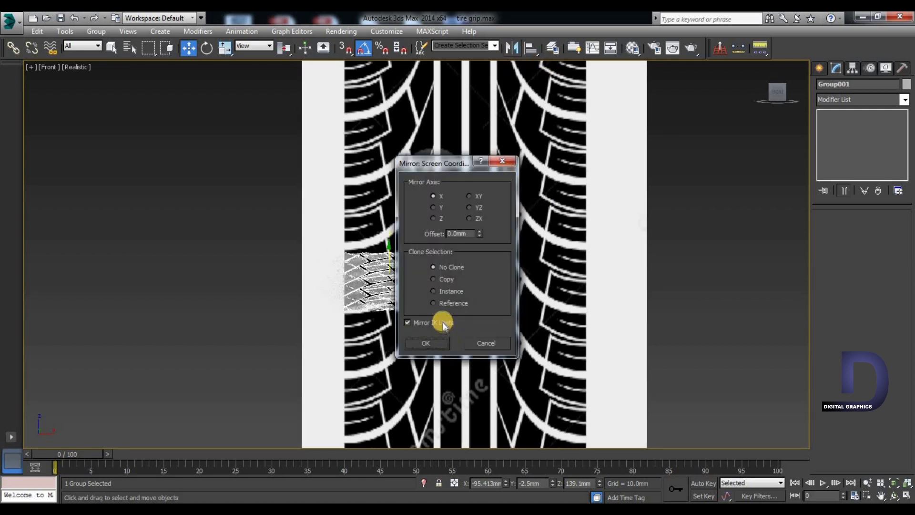
pyautogui.click(426, 343)
pyautogui.moveTo(419, 279); pyautogui.dragTo(575, 289)
pyautogui.click(683, 350)
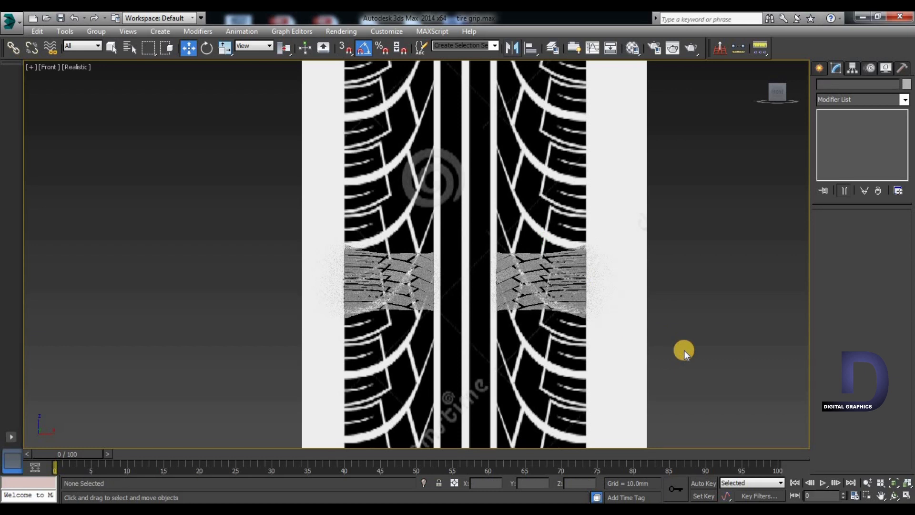
# Step: Draw a thin tube in the left view, centred on the tread ring, with radii of about 110 and 106 mm
pyautogui.click(422, 301)
pyautogui.keyDown('alt'); pyautogui.moveTo(392, 386); pyautogui.dragTo(495, 391, button='middle'); pyautogui.keyUp('alt')
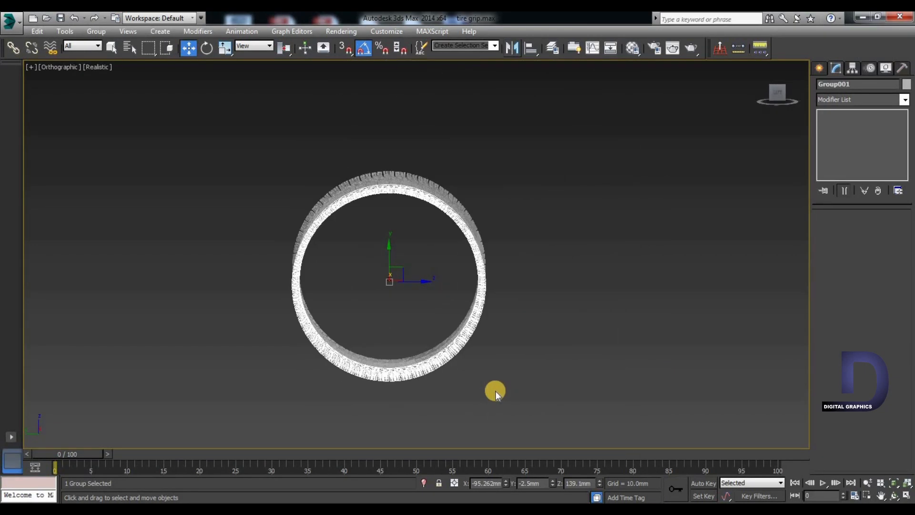
pyautogui.click(777, 92)
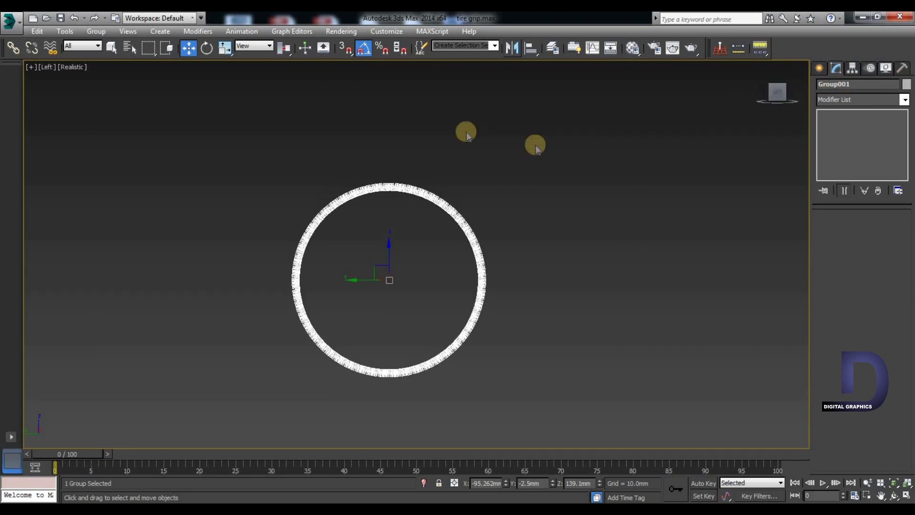
pyautogui.click(820, 69)
pyautogui.click(872, 164)
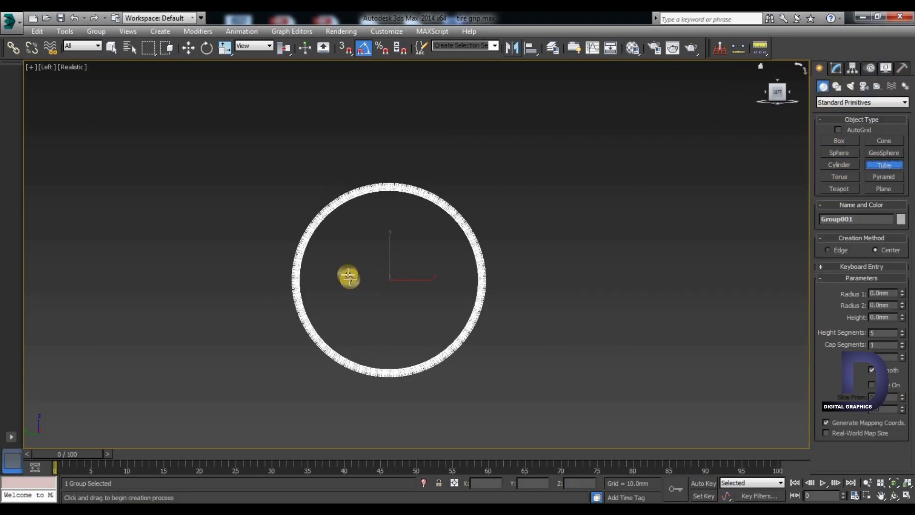
pyautogui.moveTo(388, 277); pyautogui.dragTo(312, 227)
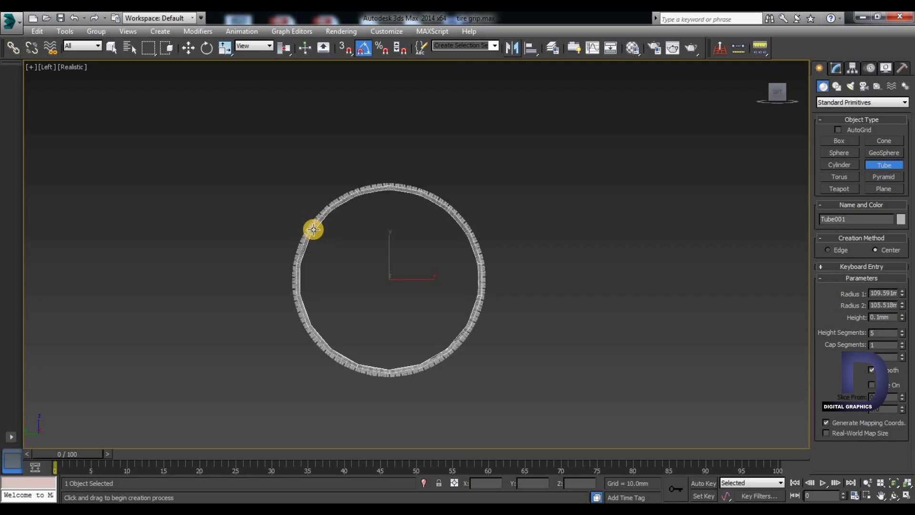
pyautogui.click(332, 255)
pyautogui.press('w')
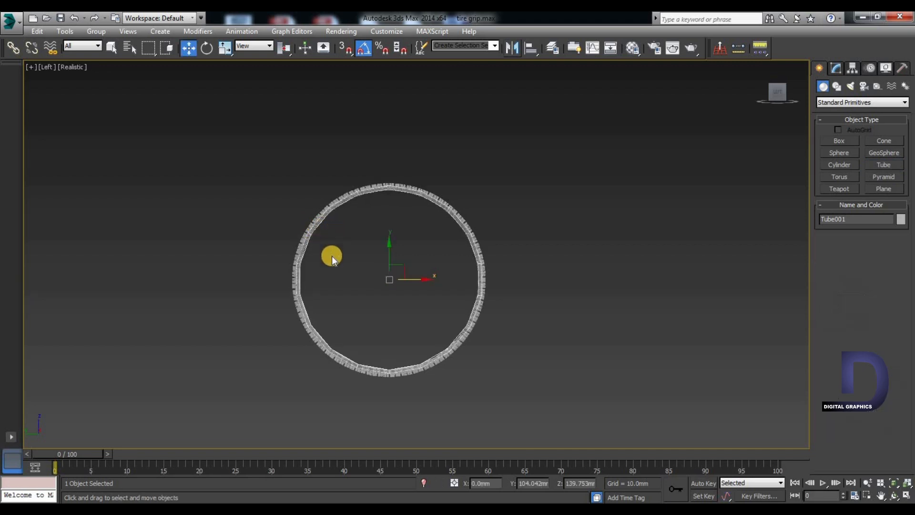
# Step: Widen the tube along the ring's axis and align it with one of the two centre strips in the back view
pyautogui.keyDown('alt'); pyautogui.moveTo(268, 324); pyautogui.dragTo(776, 133, button='middle'); pyautogui.keyUp('alt')
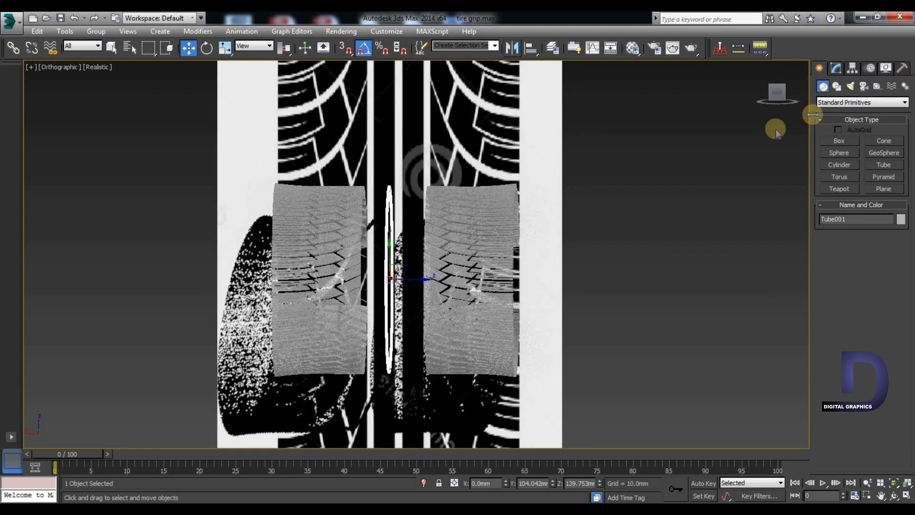
pyautogui.click(776, 91)
pyautogui.press('r')
pyautogui.moveTo(429, 265); pyautogui.dragTo(759, 249)
pyautogui.scroll(5, 374, 253)
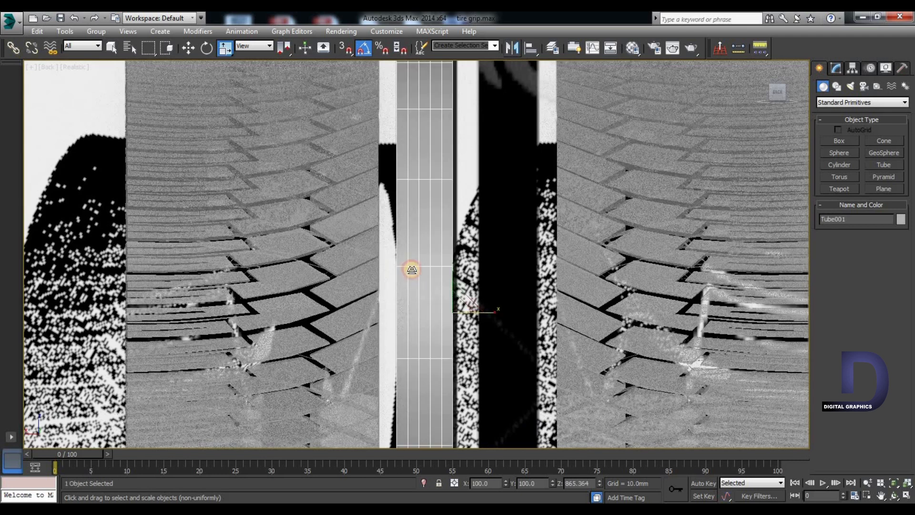
pyautogui.press('w')
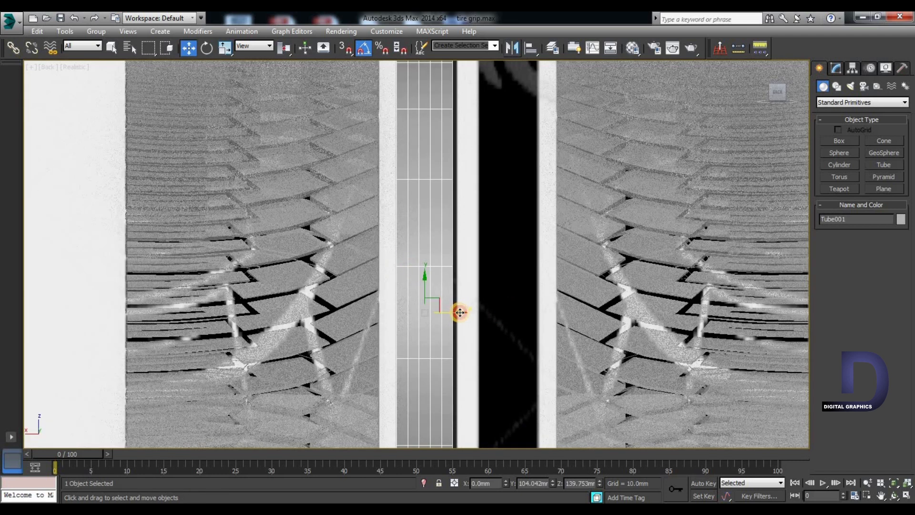
pyautogui.press('r')
pyautogui.moveTo(451, 321); pyautogui.dragTo(495, 311)
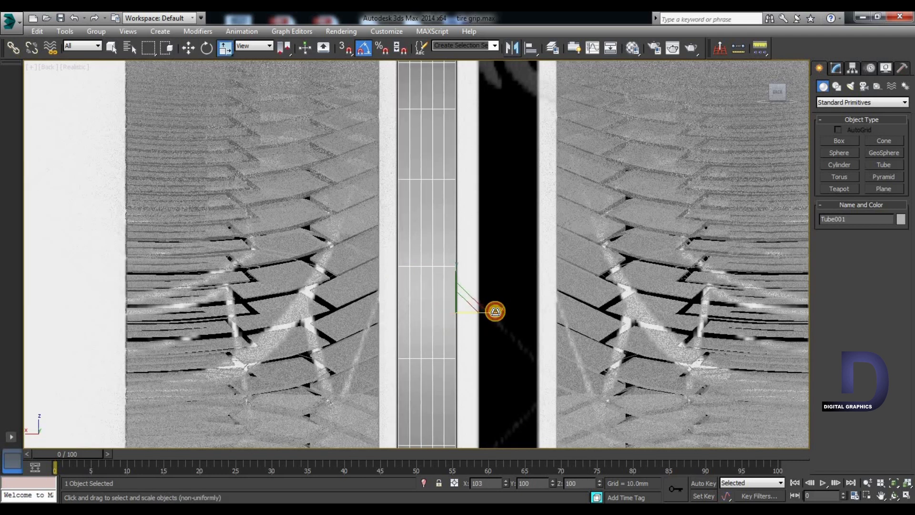
pyautogui.press('w')
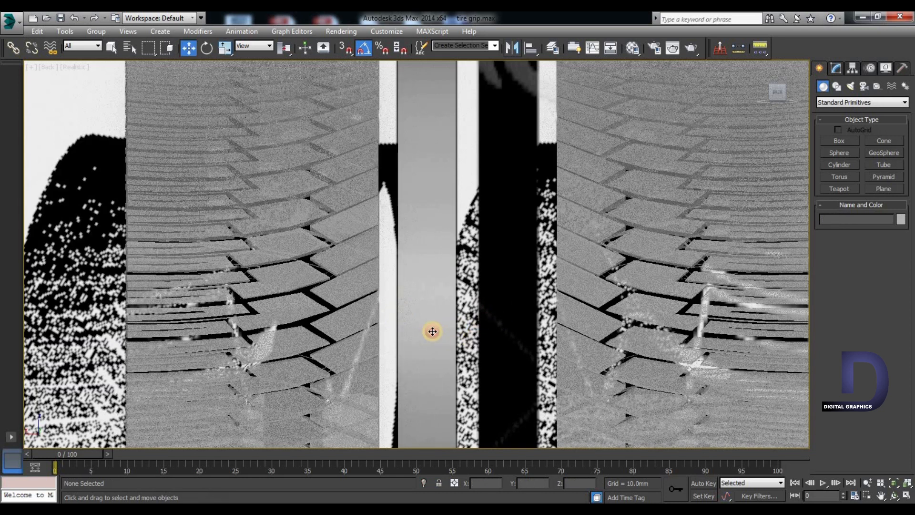
# Step: Set the centre tube's height segments to 3
pyautogui.scroll(-4, 441, 332)
pyautogui.click(835, 69)
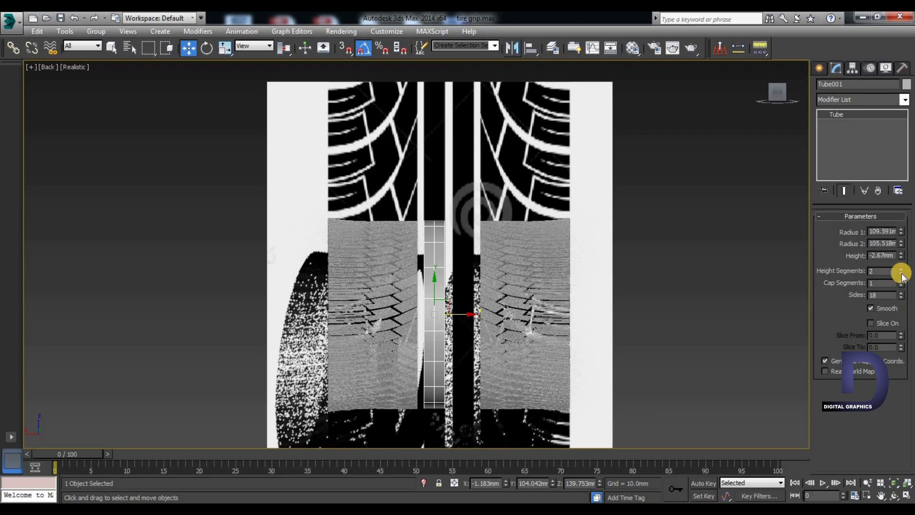
pyautogui.click(667, 261)
# Step: Copy the centre tube sideways onto the second centre strip of the reference image
pyautogui.click(438, 299)
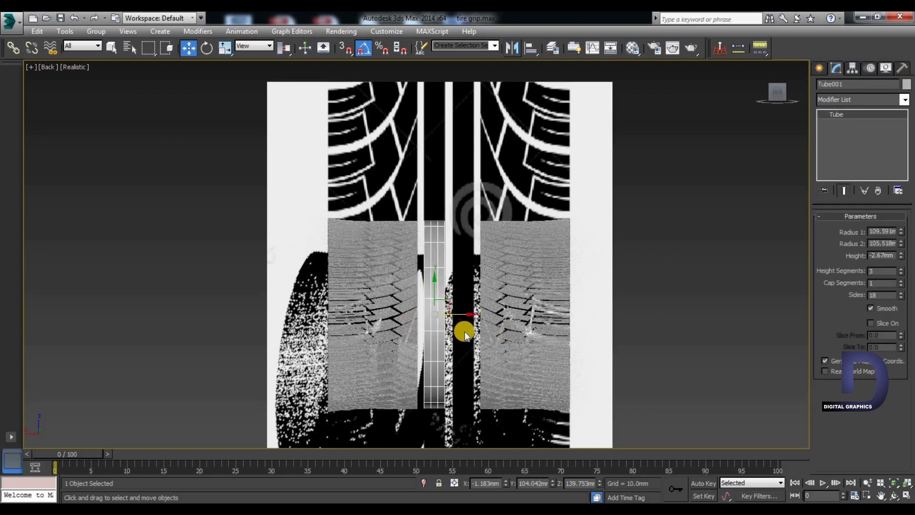
pyautogui.keyDown('shift'); pyautogui.moveTo(460, 315); pyautogui.dragTo(490, 310); pyautogui.keyUp('shift')
pyautogui.click(467, 311)
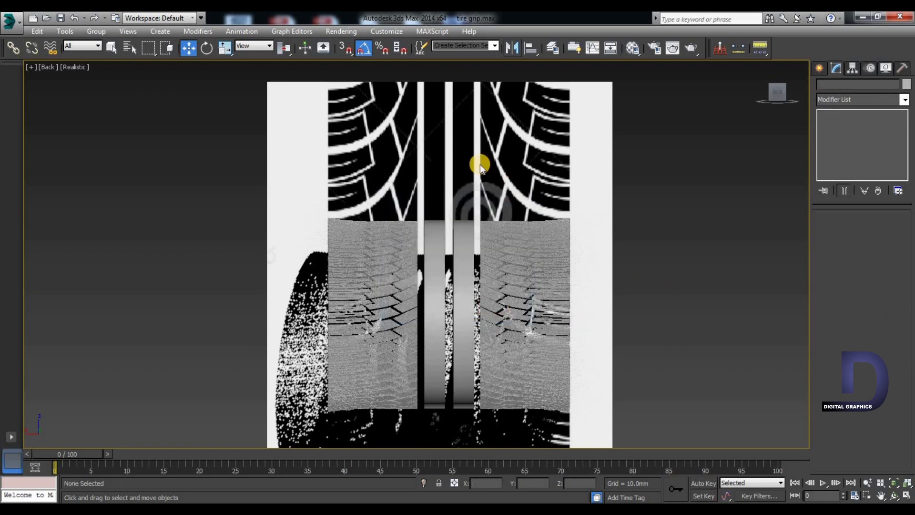
pyautogui.rightClick(477, 162)
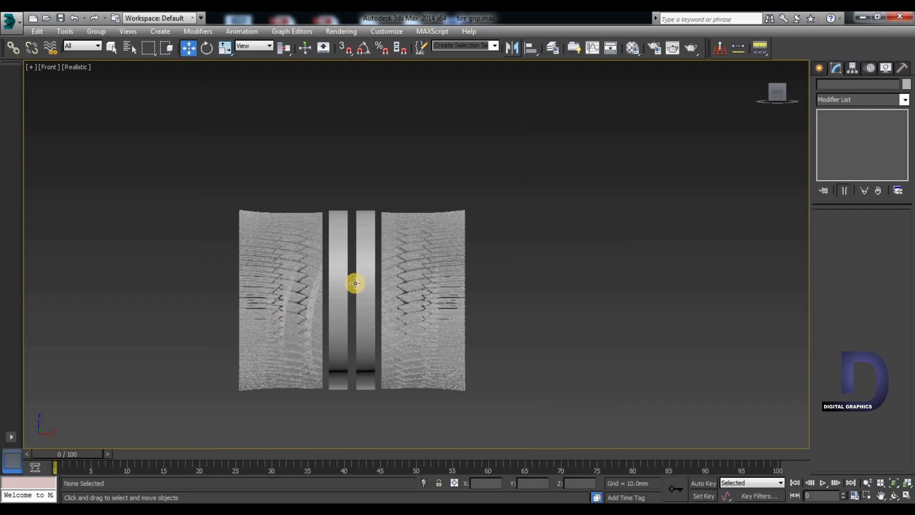
# Step: Draw an inner tube in the left view, concentric with the tread rings, with an outer radius of about 106 mm
pyautogui.keyDown('alt'); pyautogui.moveTo(559, 292); pyautogui.dragTo(624, 297, button='middle'); pyautogui.keyUp('alt')
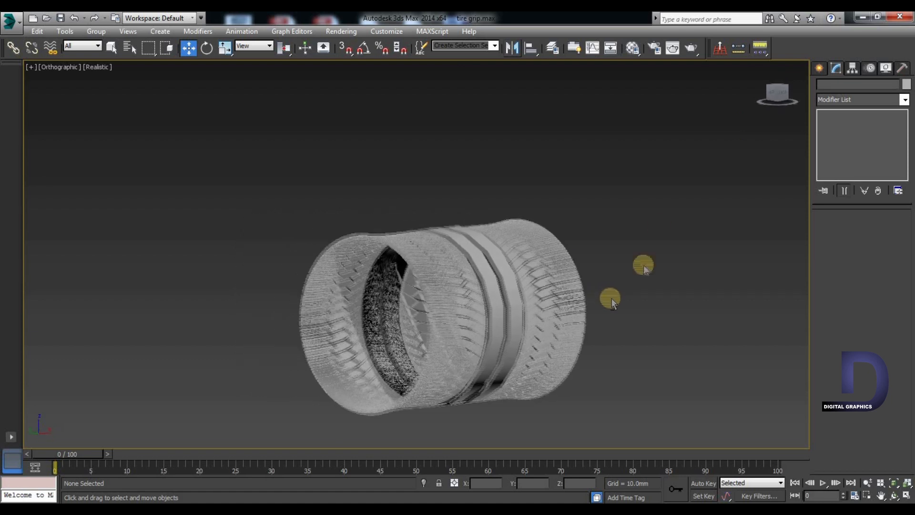
pyautogui.moveTo(610, 229); pyautogui.dragTo(490, 238, button='middle')
pyautogui.click(768, 94)
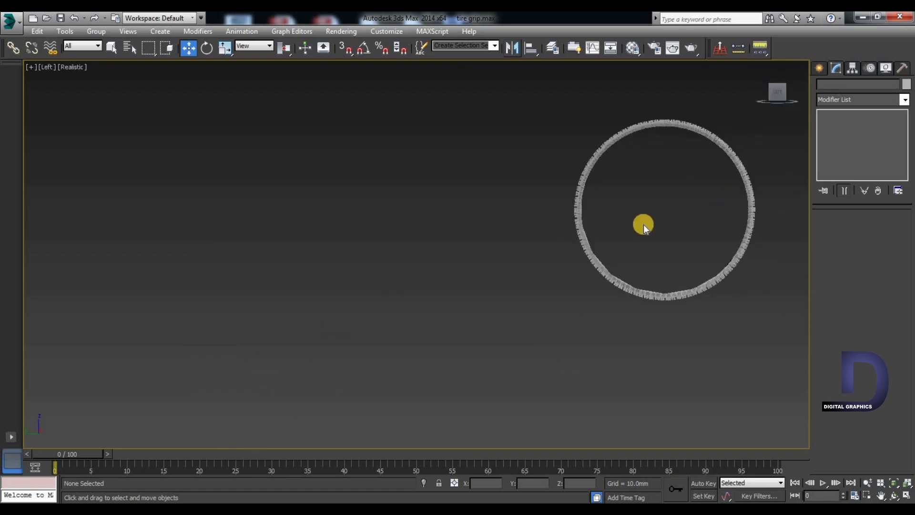
pyautogui.click(821, 68)
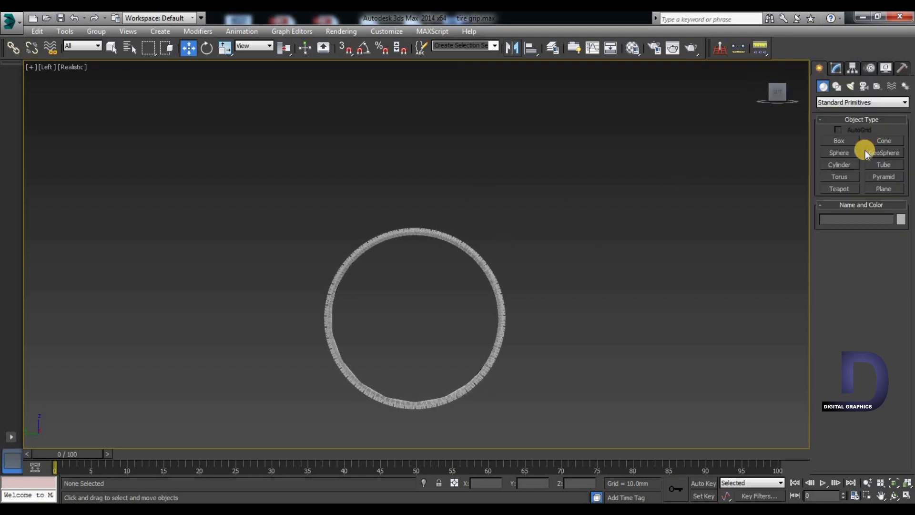
pyautogui.click(885, 166)
pyautogui.moveTo(413, 316); pyautogui.dragTo(340, 272)
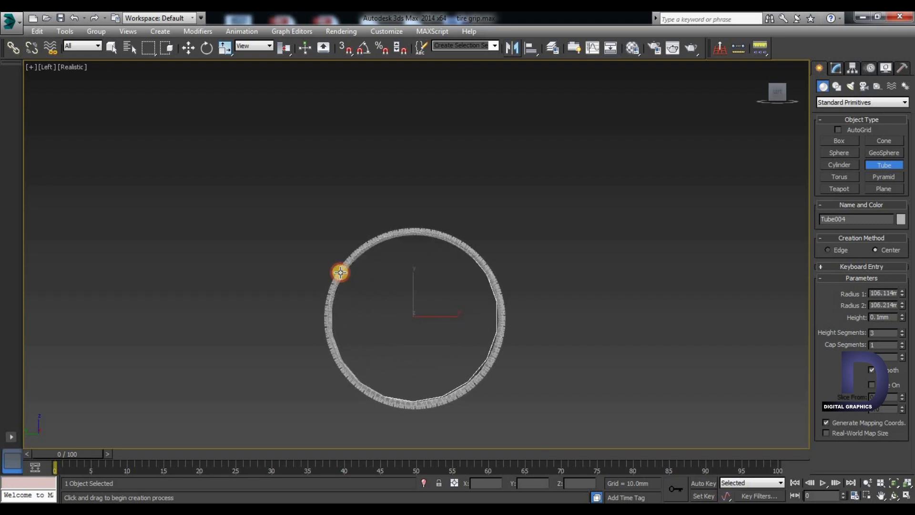
pyautogui.click(351, 284)
pyautogui.click(694, 141)
pyautogui.press('w')
# Step: Move and stretch the inner tube in the front view until it spans the full width of both tread rings
pyautogui.keyDown('alt'); pyautogui.moveTo(619, 354); pyautogui.dragTo(537, 367, button='middle'); pyautogui.keyUp('alt')
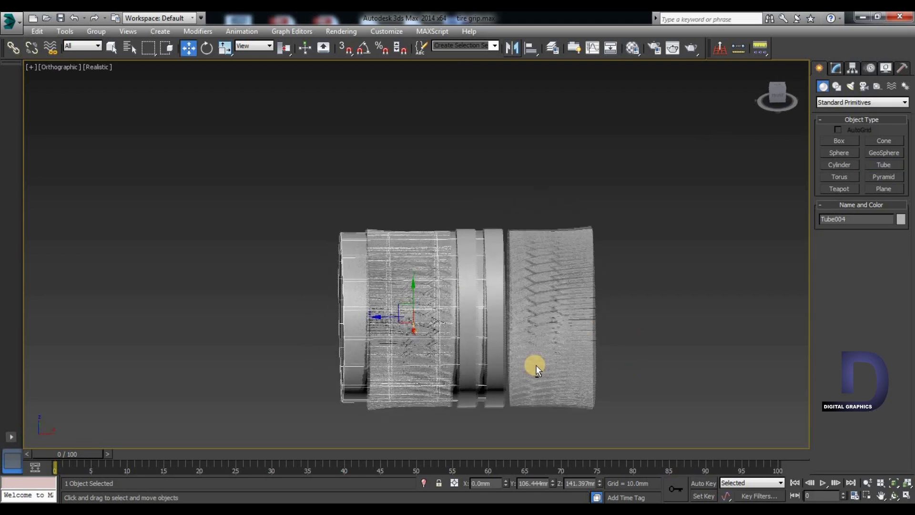
pyautogui.click(777, 91)
pyautogui.moveTo(293, 314); pyautogui.dragTo(424, 318)
pyautogui.press('r')
pyautogui.moveTo(506, 313); pyautogui.dragTo(528, 310)
pyautogui.press('w')
pyautogui.moveTo(396, 312); pyautogui.dragTo(431, 311)
pyautogui.press('r')
pyautogui.moveTo(539, 314); pyautogui.dragTo(543, 313)
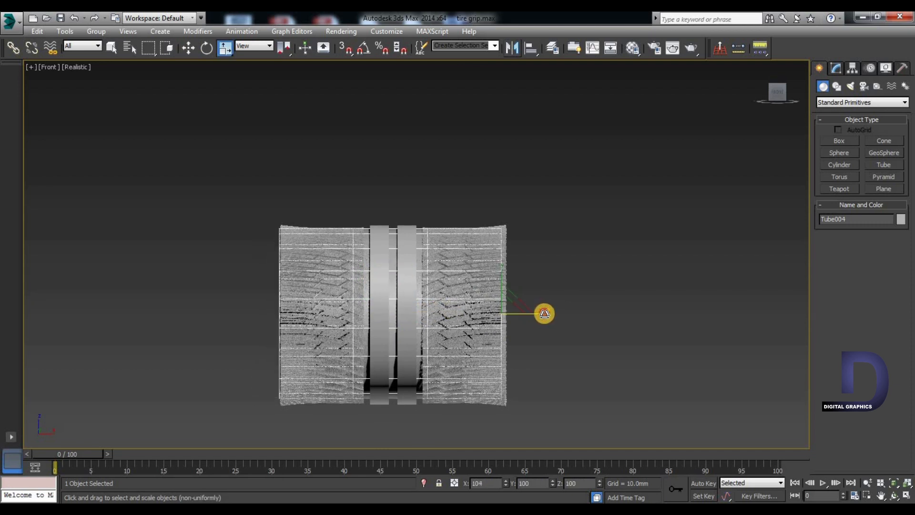
pyautogui.press('w')
pyautogui.moveTo(416, 314); pyautogui.dragTo(426, 312)
pyautogui.click(192, 363)
pyautogui.press('z')
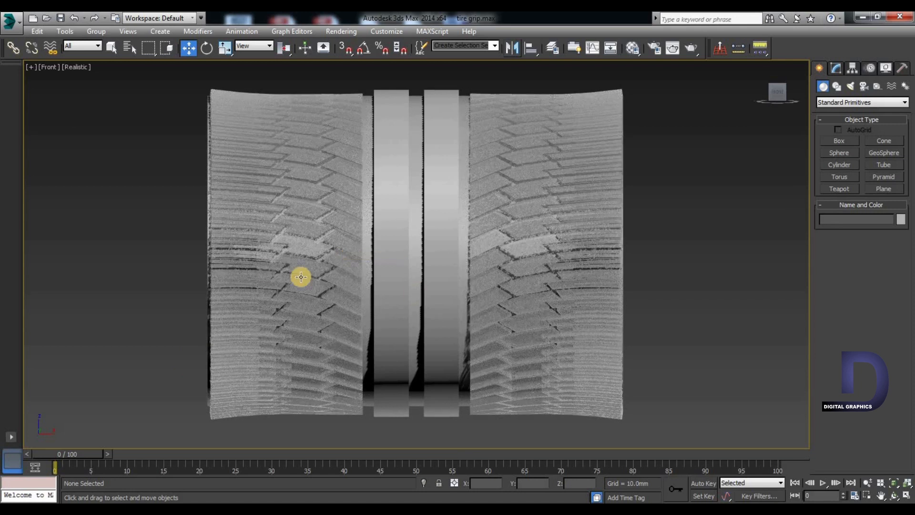
# Step: Convert the two narrow centre tubes to Editable Poly
pyautogui.click(283, 262)
pyautogui.click(392, 240)
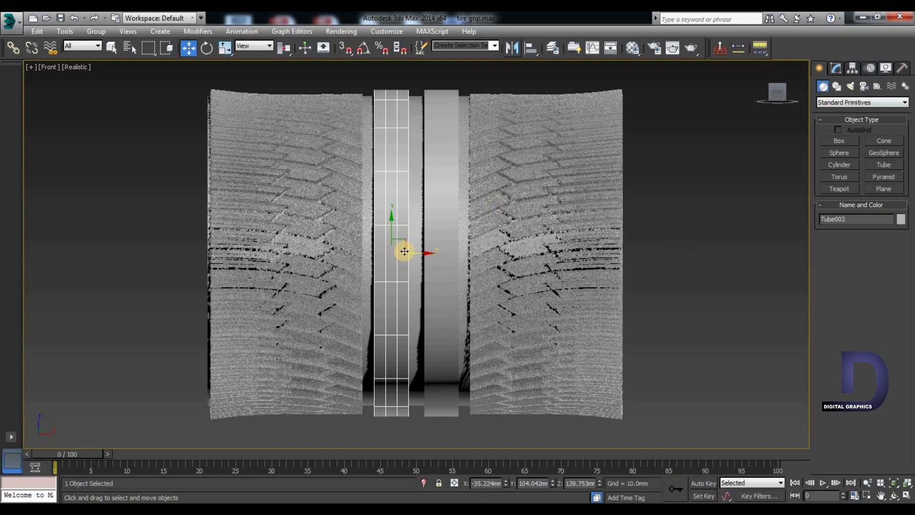
pyautogui.rightClick(404, 251)
pyautogui.moveTo(479, 357)
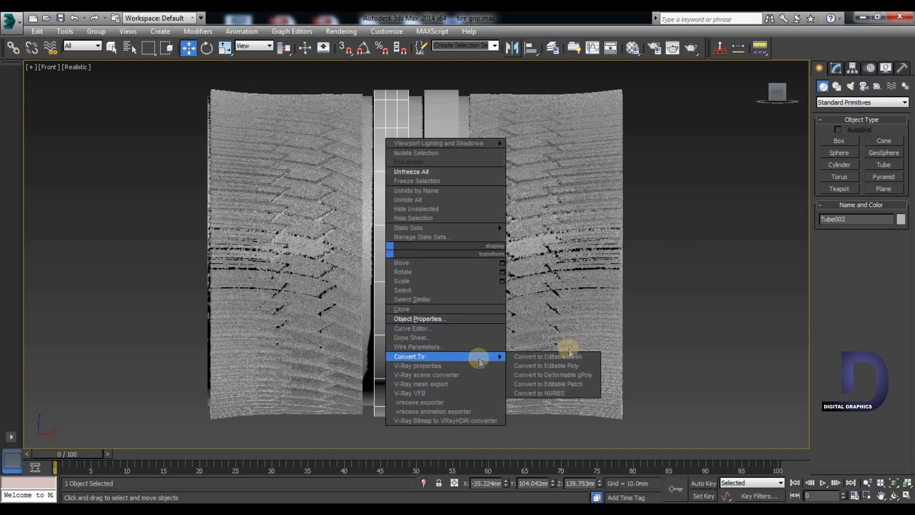
pyautogui.click(561, 366)
pyautogui.click(444, 305)
pyautogui.rightClick(441, 277)
pyautogui.moveTo(465, 383)
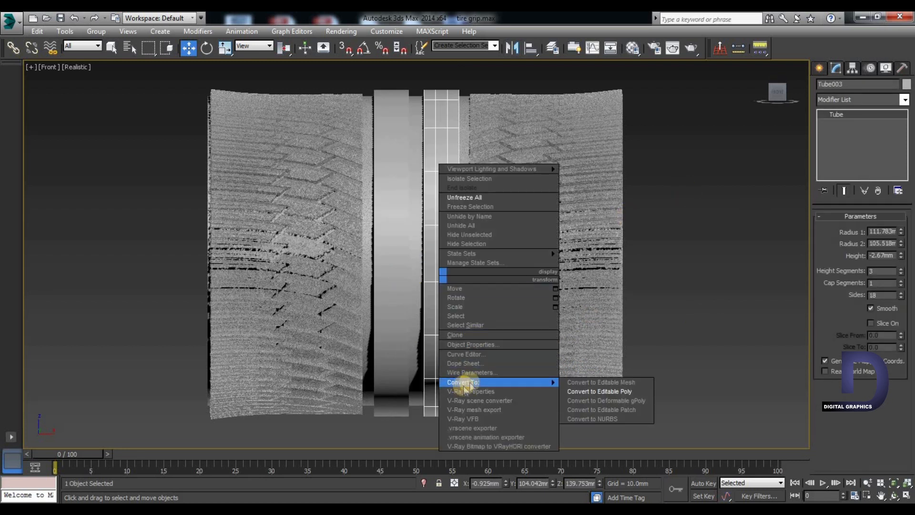
pyautogui.click(592, 391)
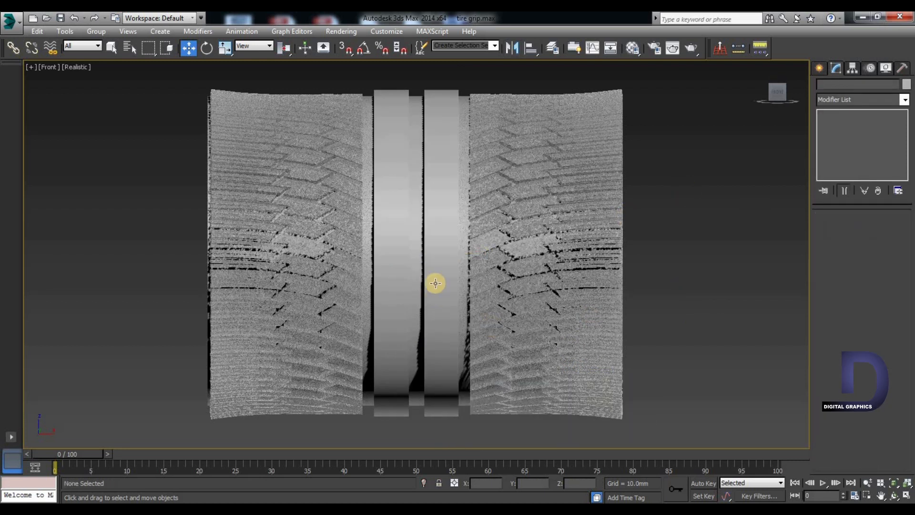
# Step: Move the two inner edge loops of the left centre tube outward, close to its side edges
pyautogui.click(391, 259)
pyautogui.click(845, 229)
pyautogui.doubleClick(384, 262)
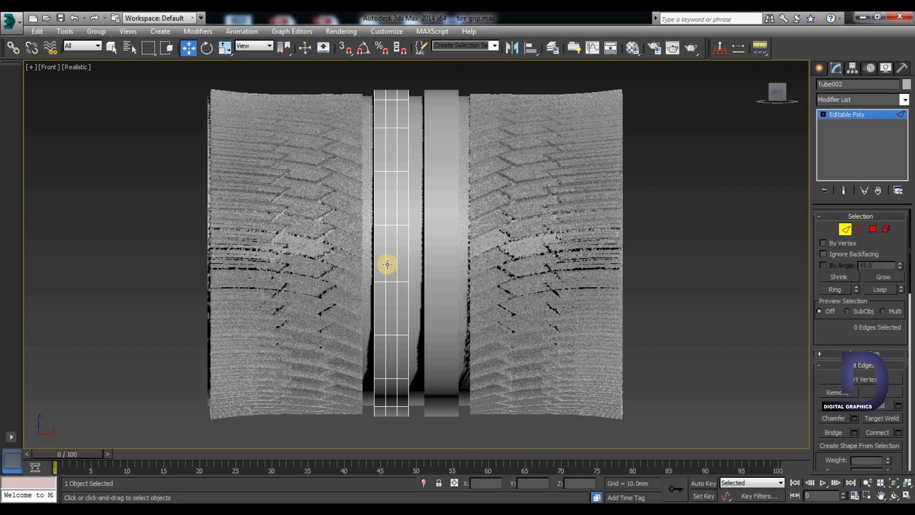
pyautogui.keyDown('ctrl'); pyautogui.doubleClick(396, 269); pyautogui.keyUp('ctrl')
pyautogui.press('r')
pyautogui.click(432, 376)
pyautogui.doubleClick(385, 299)
pyautogui.press('w')
pyautogui.moveTo(420, 253); pyautogui.dragTo(413, 255)
pyautogui.doubleClick(397, 306)
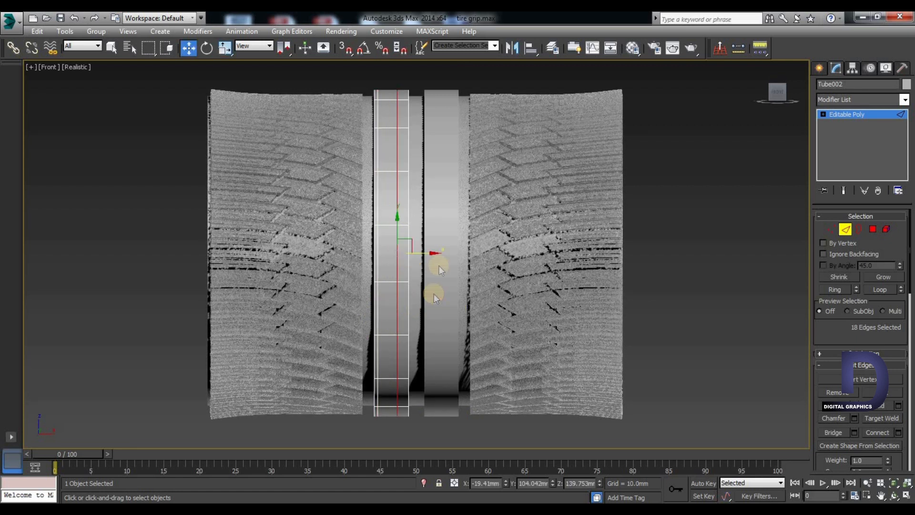
pyautogui.click(431, 260)
pyautogui.doubleClick(405, 258)
pyautogui.moveTo(425, 253); pyautogui.dragTo(433, 253)
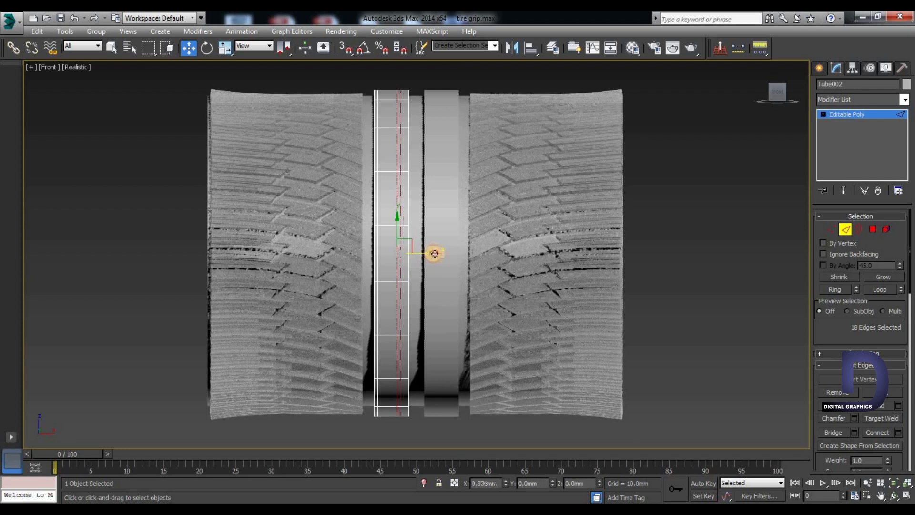
pyautogui.click(421, 422)
pyautogui.click(840, 114)
# Step: Move the two inner edge loops of the right centre tube outward, close to its side edges
pyautogui.click(753, 254)
pyautogui.click(438, 261)
pyautogui.click(844, 229)
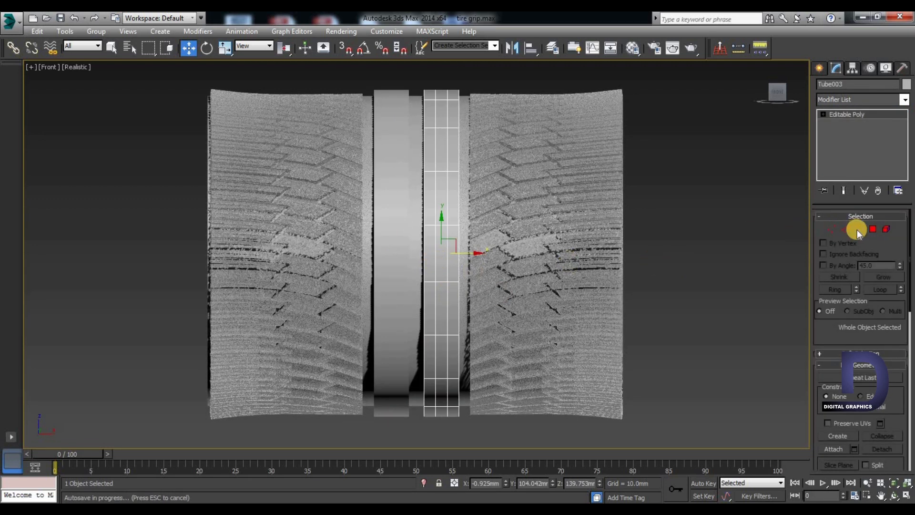
pyautogui.doubleClick(435, 256)
pyautogui.moveTo(470, 252)
pyautogui.mouseDown()
pyautogui.moveTo(490, 254)
pyautogui.moveTo(461, 253)
pyautogui.mouseUp()
pyautogui.doubleClick(447, 303)
pyautogui.doubleClick(429, 301)
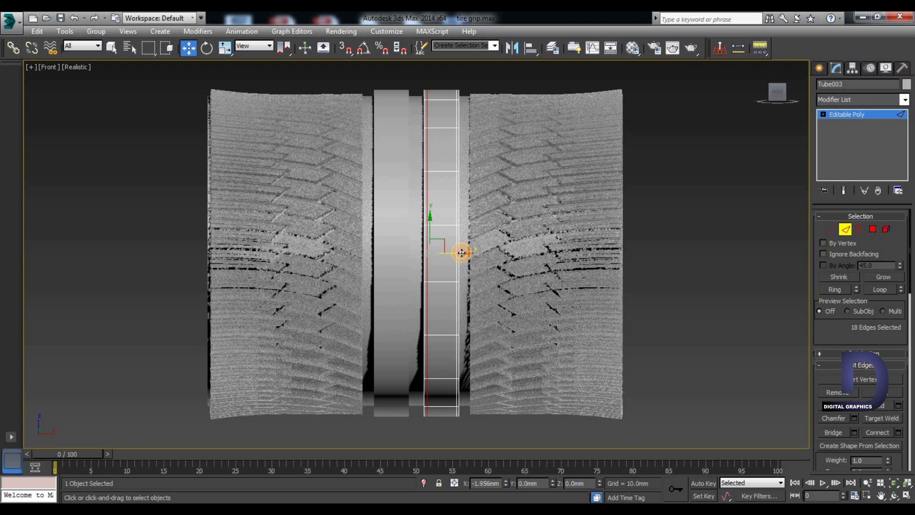
pyautogui.click(405, 302)
pyautogui.click(861, 113)
# Step: Apply a TurboSmooth modifier to each of the two narrow centre tubes
pyautogui.click(904, 99)
pyautogui.scroll(-10, 844, 302)
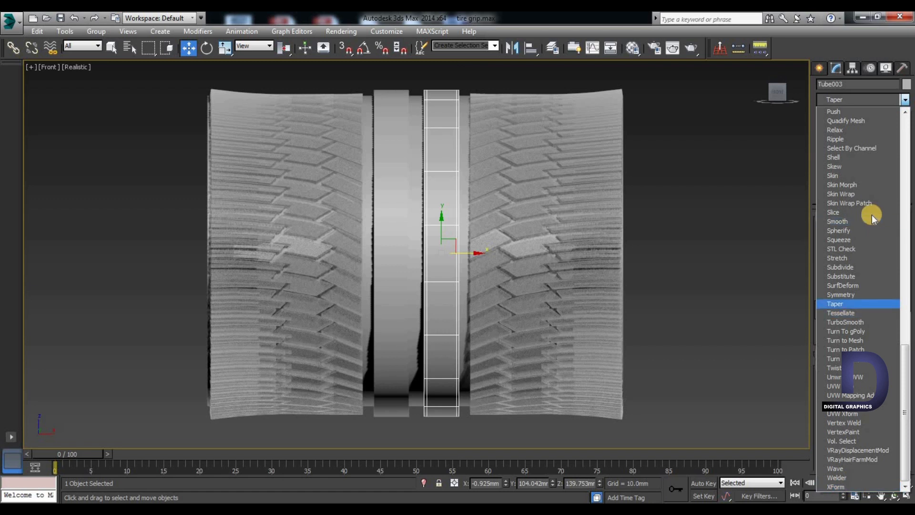
pyautogui.click(850, 320)
pyautogui.click(390, 247)
pyautogui.click(905, 99)
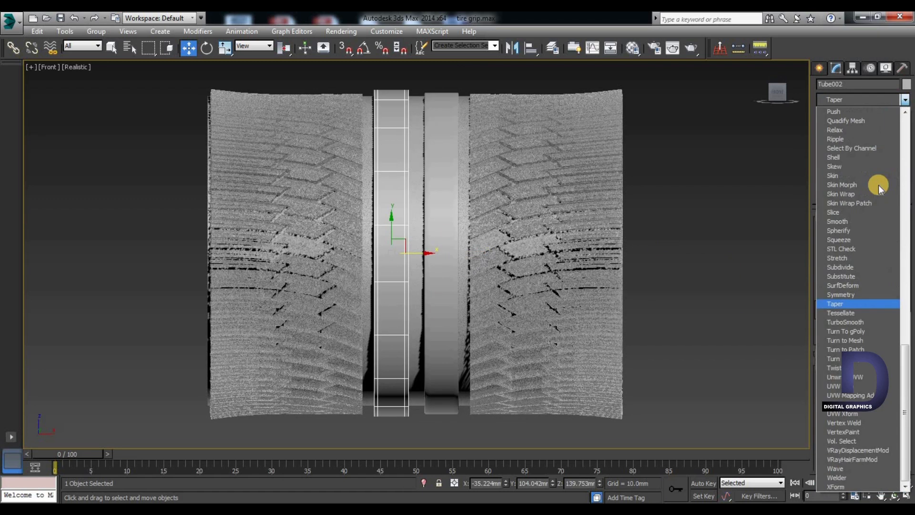
pyautogui.click(845, 319)
# Step: Convert the wide inner tube to Editable Poly
pyautogui.click(298, 286)
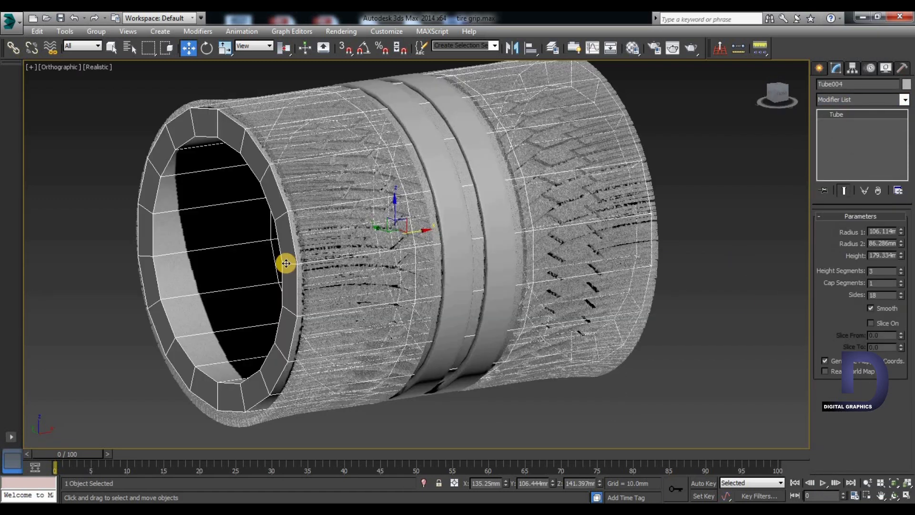
pyautogui.rightClick(286, 243)
pyautogui.moveTo(316, 346)
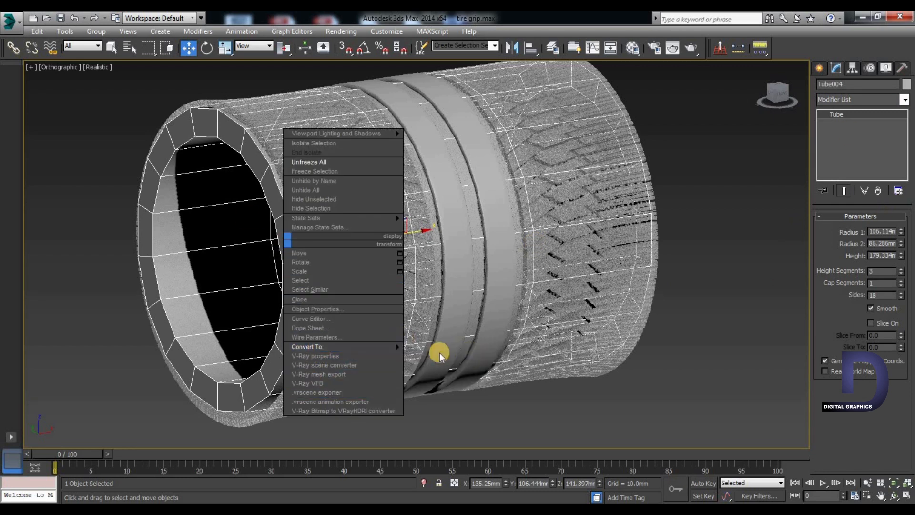
pyautogui.click(438, 356)
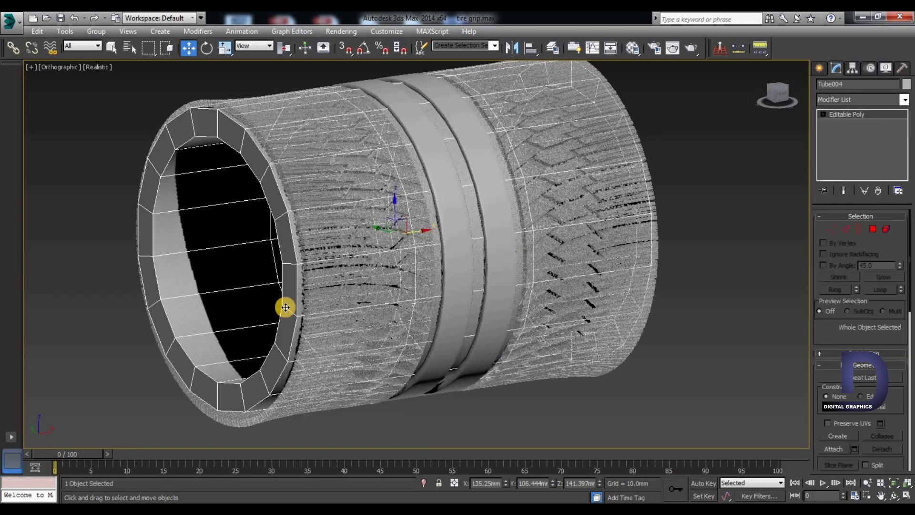
# Step: In the front view, align the inner tube's left end vertices with the outer edge of the left tread ring
pyautogui.click(777, 95)
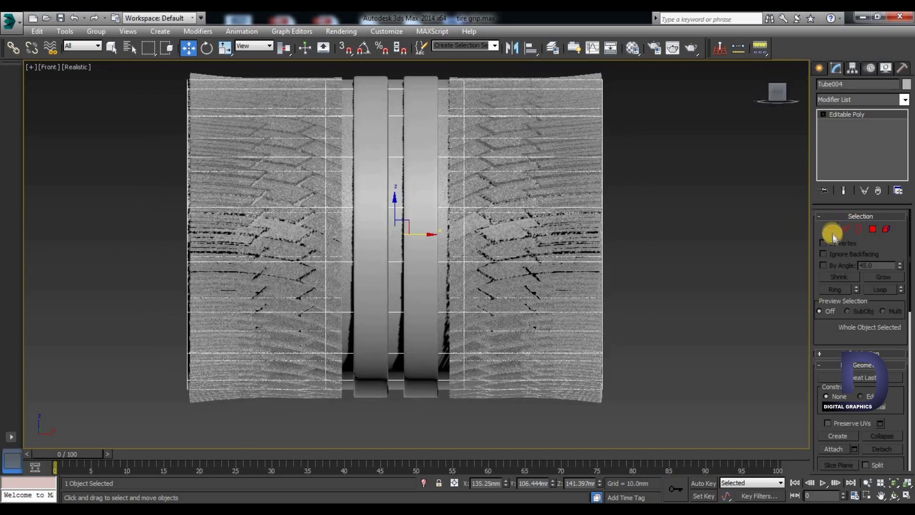
pyautogui.click(831, 230)
pyautogui.moveTo(218, 413); pyautogui.dragTo(218, 413)
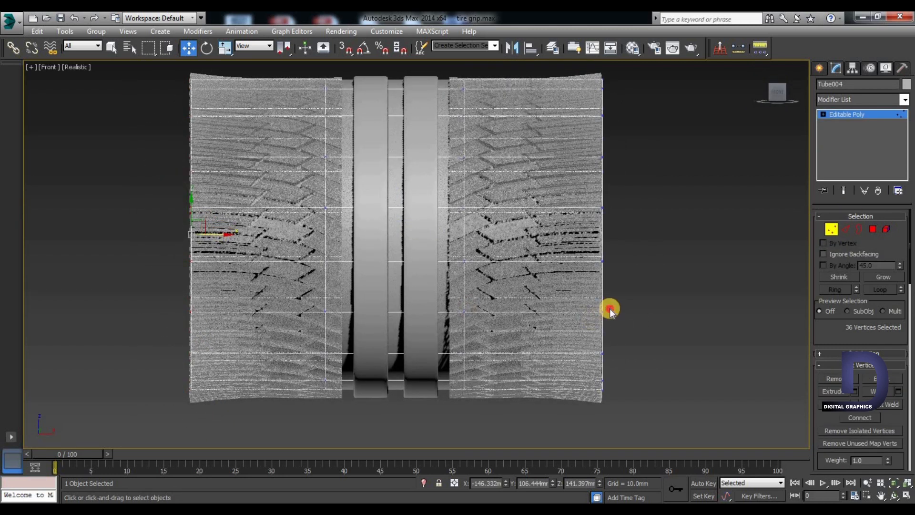
# Step: Select the ring of radial edges on the inner tube's left end face and connect them with concentric edge loops
pyautogui.click(845, 230)
pyautogui.keyDown('alt'); pyautogui.moveTo(317, 355); pyautogui.dragTo(436, 350, button='middle'); pyautogui.keyUp('alt')
pyautogui.click(433, 260)
pyautogui.hotkey('alt', 'r')
pyautogui.rightClick(430, 256)
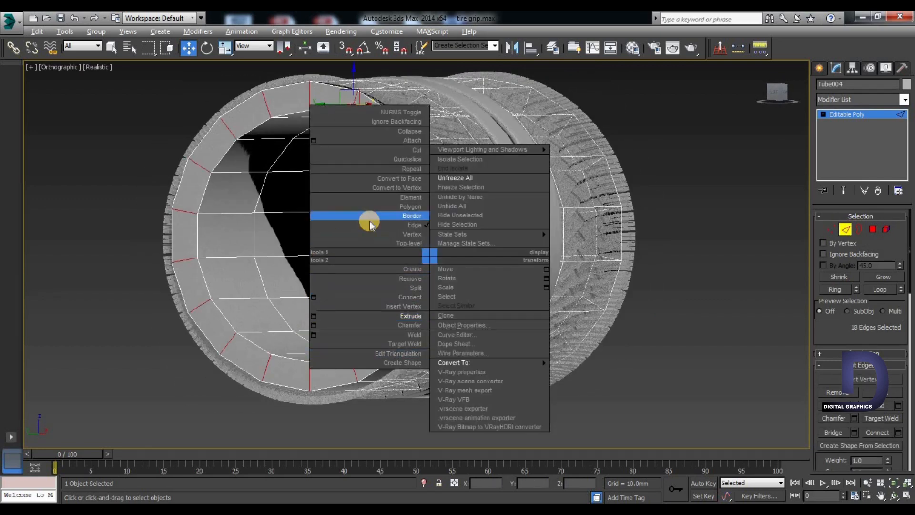
pyautogui.click(313, 296)
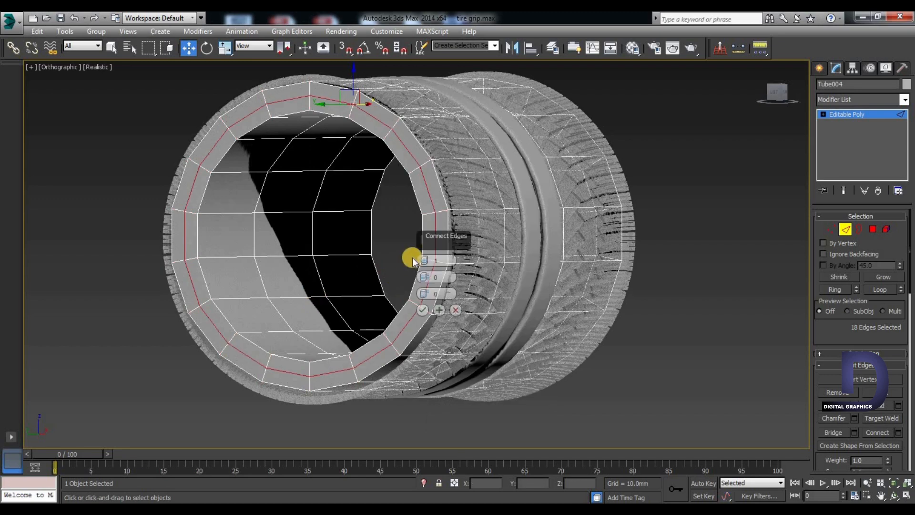
pyautogui.click(422, 310)
# Step: Connect the radial edges on the inner tube's right end face with matching concentric edge loops
pyautogui.keyDown('alt'); pyautogui.moveTo(604, 317); pyautogui.dragTo(546, 211, button='middle'); pyautogui.keyUp('alt')
pyautogui.rightClick(545, 209)
pyautogui.click(445, 253)
pyautogui.click(371, 316)
# Step: Pull the concentric edge loop on the inner tube's left end face outward along X by about 3 mm
pyautogui.keyDown('alt'); pyautogui.moveTo(316, 313); pyautogui.dragTo(738, 388, button='middle'); pyautogui.keyUp('alt')
pyautogui.doubleClick(553, 283)
pyautogui.keyDown('alt'); pyautogui.moveTo(715, 304); pyautogui.dragTo(513, 233, button='middle'); pyautogui.keyUp('alt')
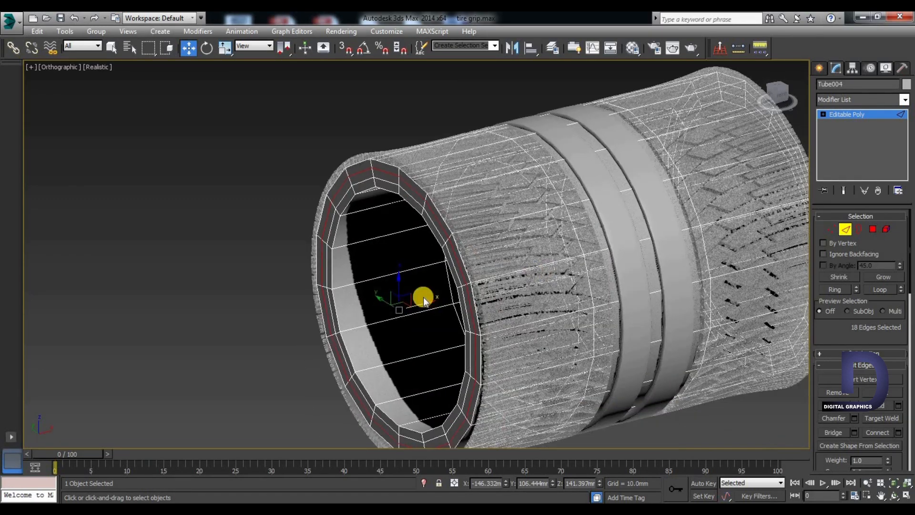
pyautogui.scroll(2, 420, 304)
pyautogui.moveTo(417, 308)
pyautogui.mouseDown()
pyautogui.moveTo(490, 322)
pyautogui.moveTo(479, 311)
pyautogui.moveTo(437, 333)
pyautogui.moveTo(411, 309)
pyautogui.mouseUp()
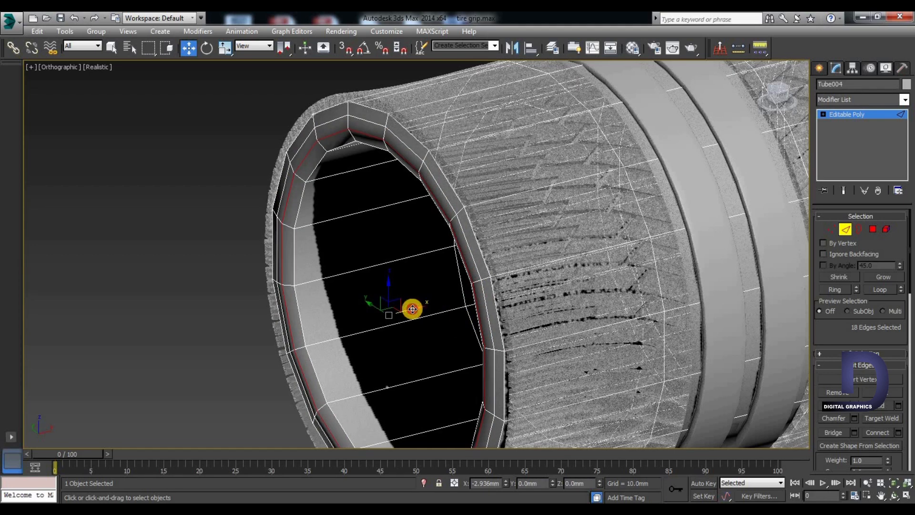
# Step: In the left view, scale the innermost edge loop of the inner tube's left end inward to narrow the opening
pyautogui.keyDown('alt'); pyautogui.moveTo(534, 345); pyautogui.dragTo(665, 300, button='middle'); pyautogui.keyUp('alt')
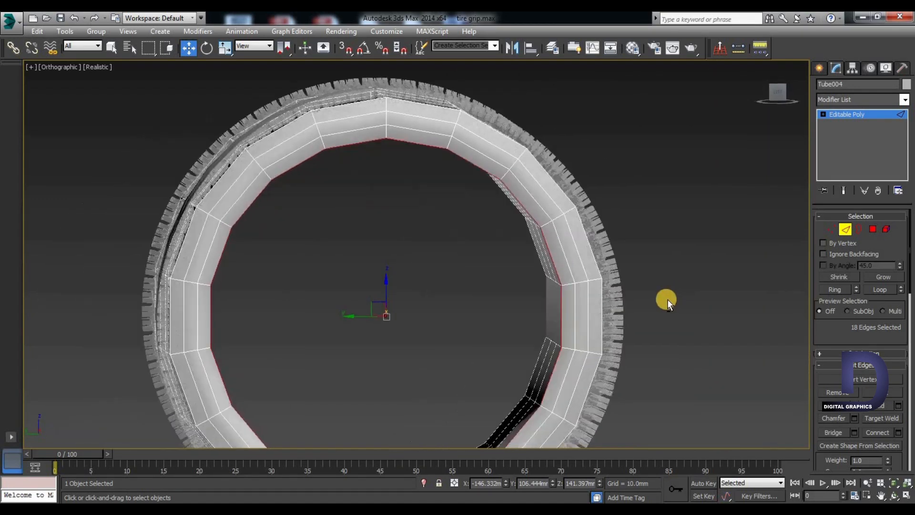
pyautogui.click(777, 91)
pyautogui.press('r')
pyautogui.moveTo(381, 313); pyautogui.dragTo(382, 316)
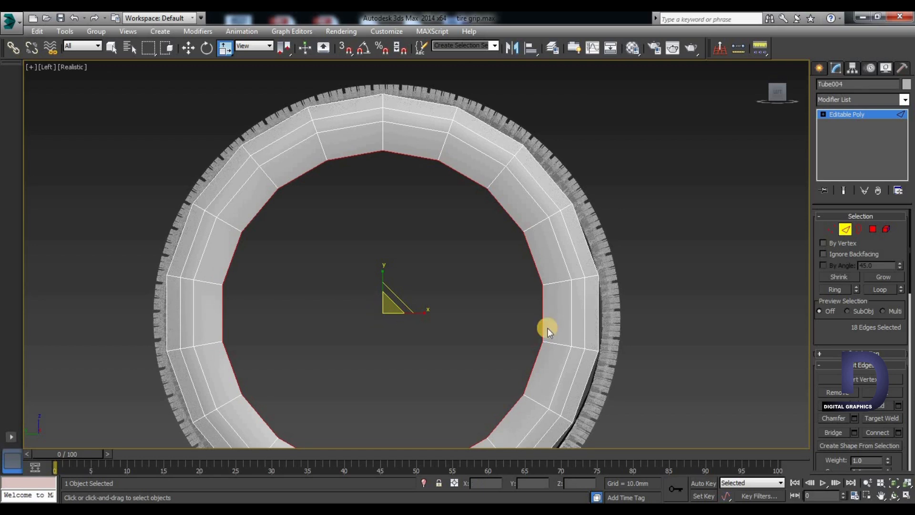
# Step: In the right view, scale the innermost edge loop of the inner tube's right end inward to narrow that opening
pyautogui.keyDown('alt'); pyautogui.moveTo(675, 298); pyautogui.dragTo(595, 238, button='middle'); pyautogui.keyUp('alt')
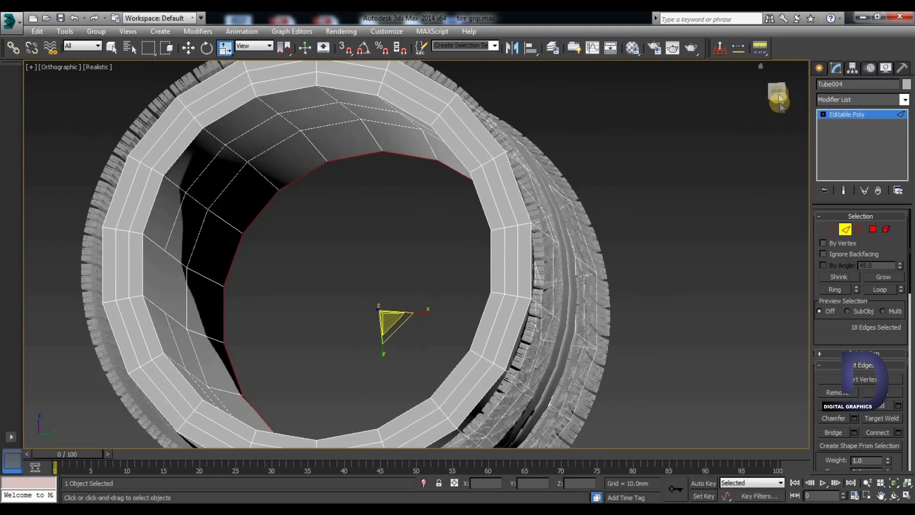
pyautogui.click(762, 110)
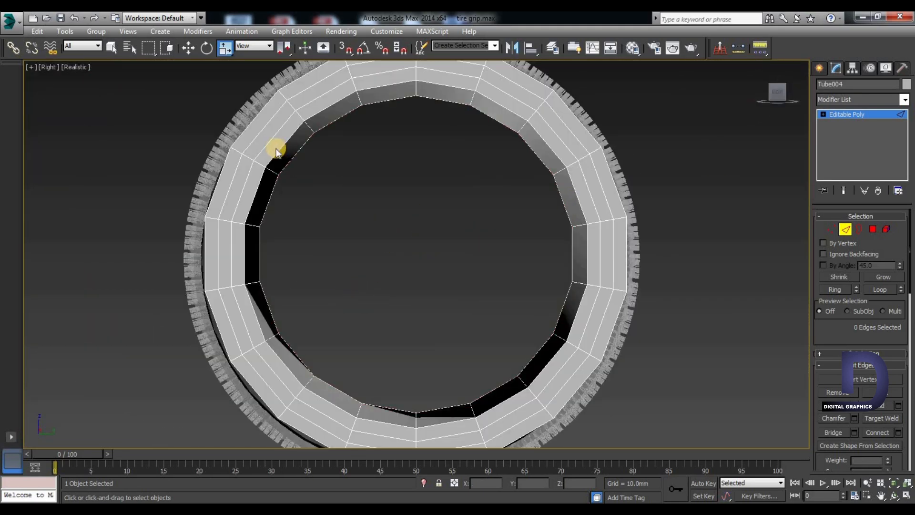
pyautogui.moveTo(417, 256); pyautogui.dragTo(419, 259)
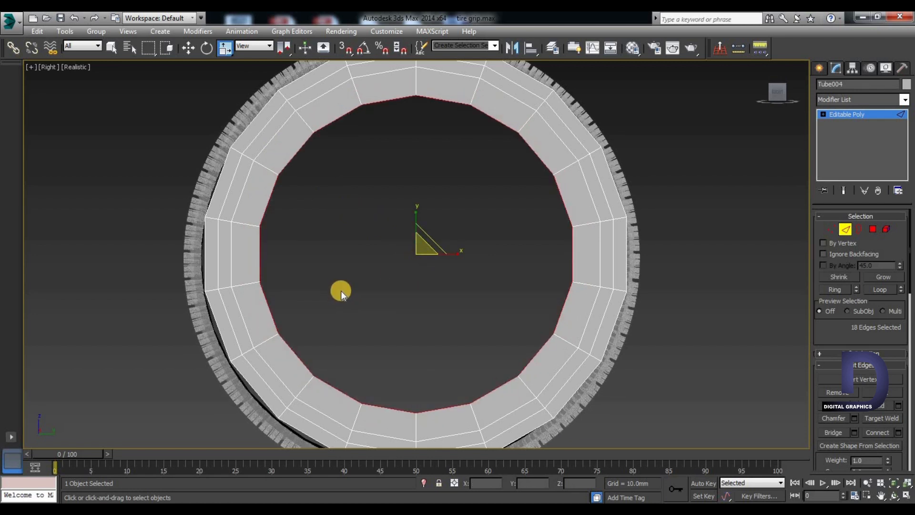
# Step: Pull the concentric edge loops on the inner tube's right end face outward along X to bulge the sidewall
pyautogui.press('w')
pyautogui.keyDown('alt'); pyautogui.moveTo(305, 324); pyautogui.dragTo(262, 299, button='middle'); pyautogui.keyUp('alt')
pyautogui.keyDown('alt'); pyautogui.moveTo(176, 198); pyautogui.dragTo(665, 152, button='middle'); pyautogui.keyUp('alt')
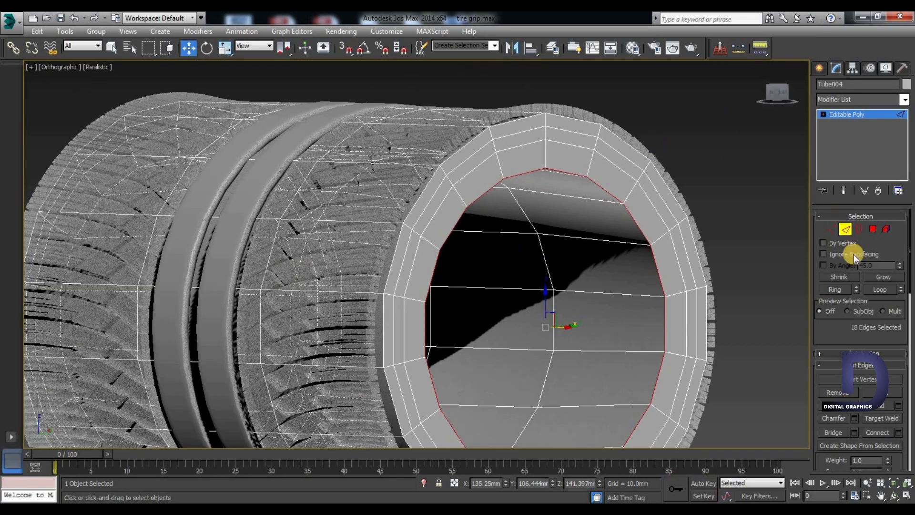
pyautogui.doubleClick(421, 224)
pyautogui.keyDown('alt'); pyautogui.moveTo(426, 248); pyautogui.dragTo(435, 306, button='middle'); pyautogui.keyUp('alt')
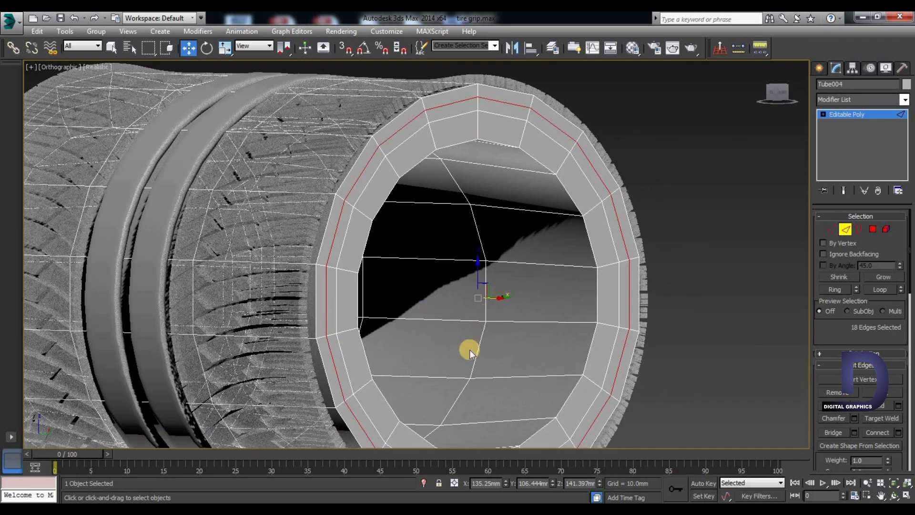
pyautogui.keyDown('alt'); pyautogui.moveTo(469, 353); pyautogui.dragTo(520, 303, button='middle'); pyautogui.keyUp('alt')
pyautogui.doubleClick(422, 149)
pyautogui.moveTo(509, 298); pyautogui.dragTo(512, 308)
# Step: Leave edge editing and apply a TurboSmooth modifier to the inner tube
pyautogui.scroll(-6, 299, 272)
pyautogui.keyDown('alt'); pyautogui.moveTo(300, 314); pyautogui.dragTo(382, 316, button='middle'); pyautogui.keyUp('alt')
pyautogui.click(801, 191)
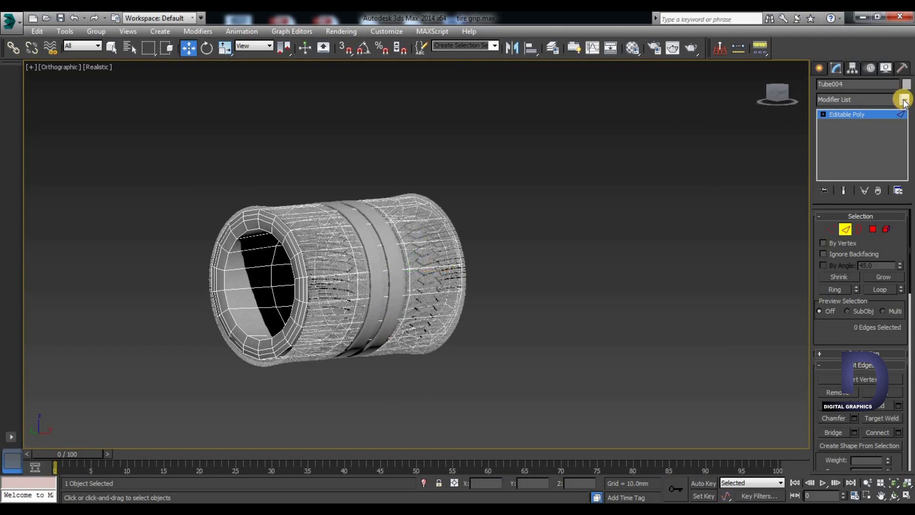
pyautogui.click(860, 115)
pyautogui.click(904, 100)
pyautogui.press('t')
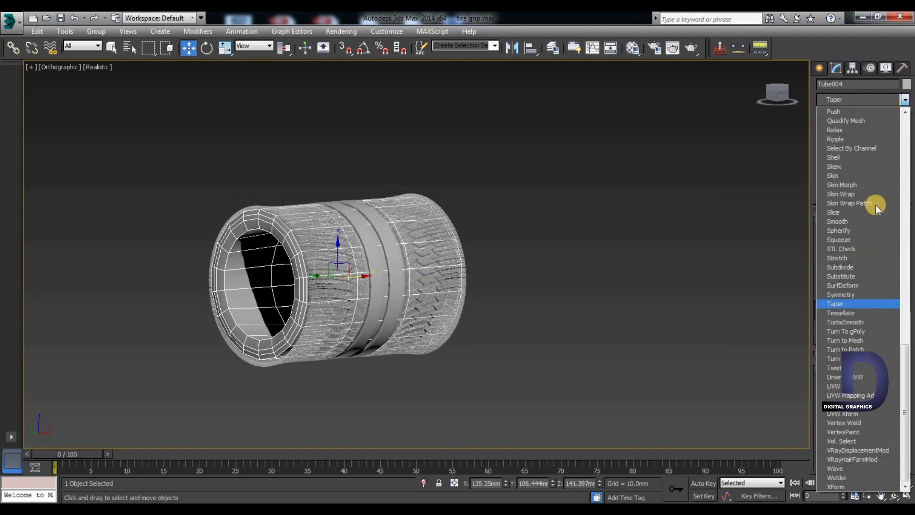
pyautogui.click(844, 322)
# Step: Inspect the smoothed inner tube inside the tread rings and switch the viewport display to Shaded
pyautogui.click(619, 281)
pyautogui.scroll(5, 306, 302)
pyautogui.click(459, 351)
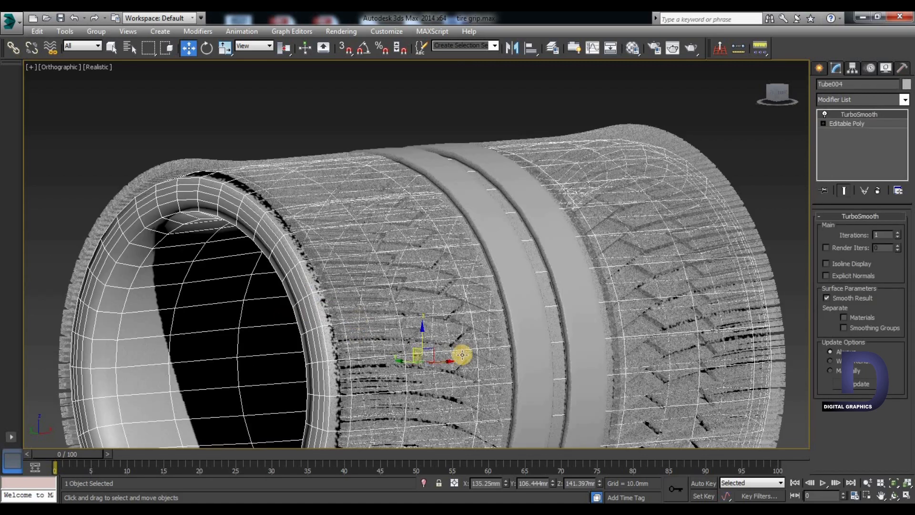
pyautogui.scroll(-4, 521, 348)
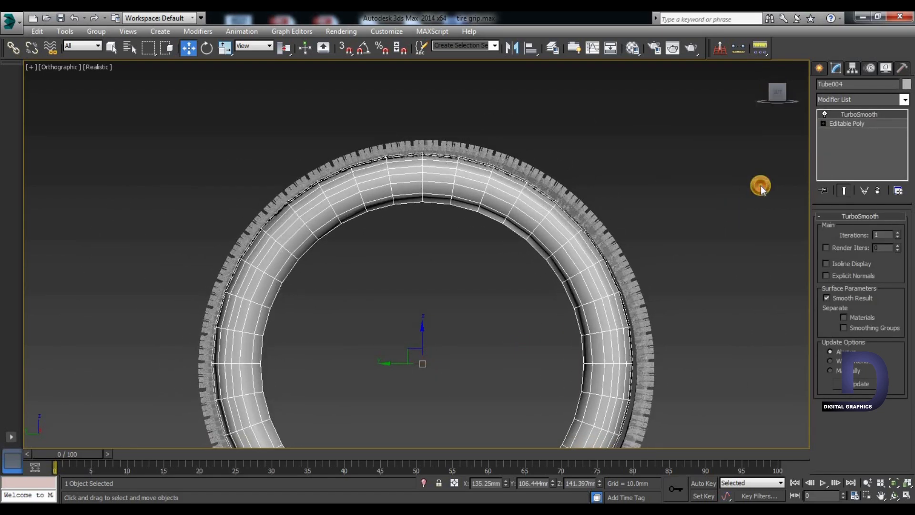
pyautogui.click(760, 186)
pyautogui.scroll(5, 656, 204)
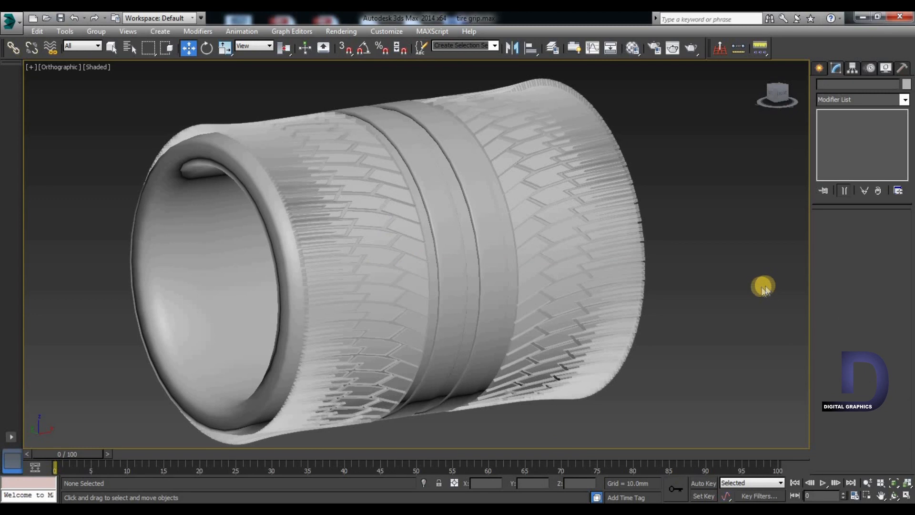
# Step: Move the inner tube's left end vertices inward along X by about 7 mm in the front view, then exit vertex editing
pyautogui.click(287, 268)
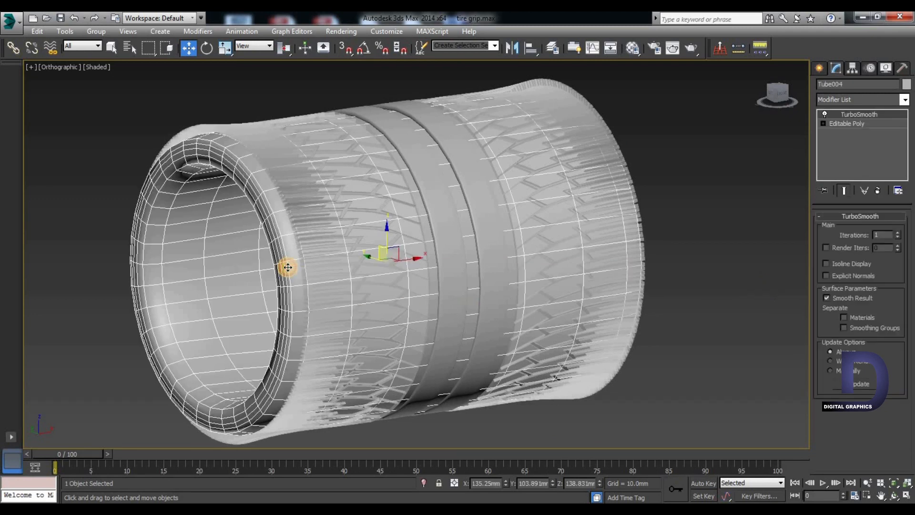
pyautogui.click(781, 93)
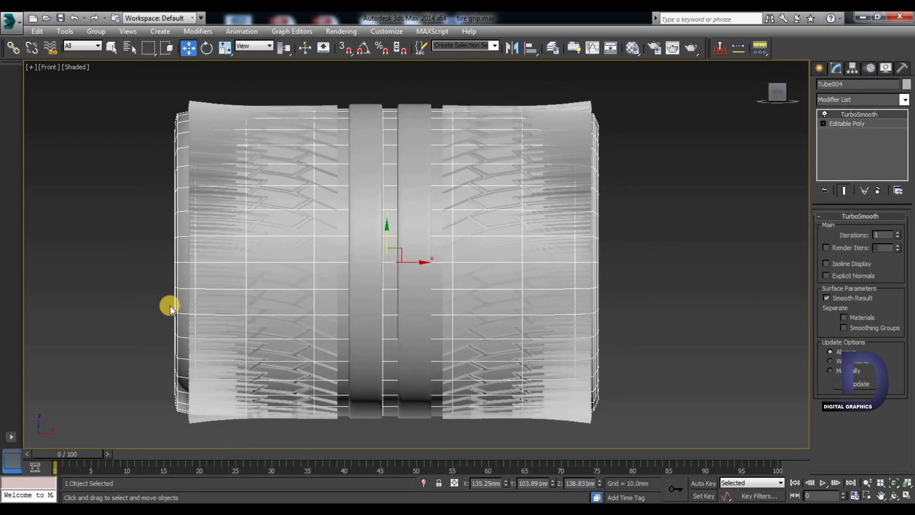
pyautogui.click(823, 123)
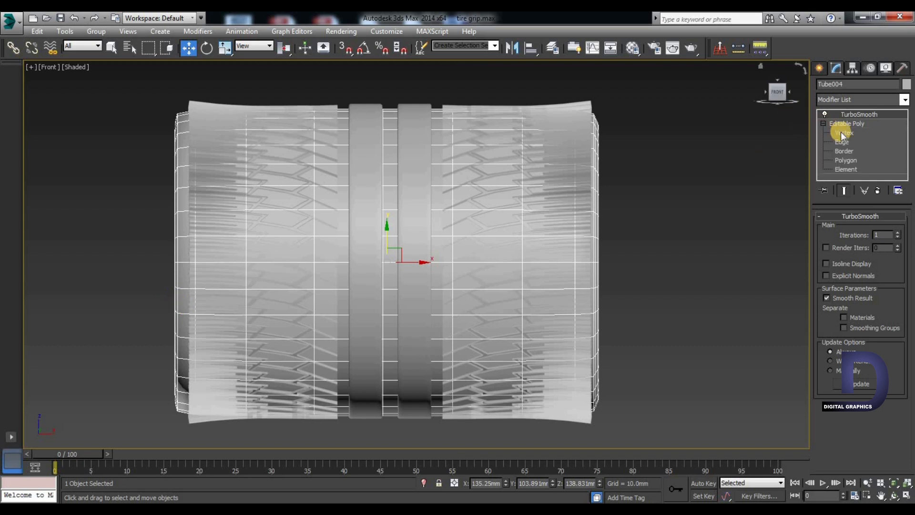
pyautogui.click(843, 132)
pyautogui.moveTo(96, 87); pyautogui.dragTo(167, 376)
pyautogui.moveTo(189, 441); pyautogui.dragTo(189, 440)
pyautogui.moveTo(212, 262); pyautogui.dragTo(220, 260)
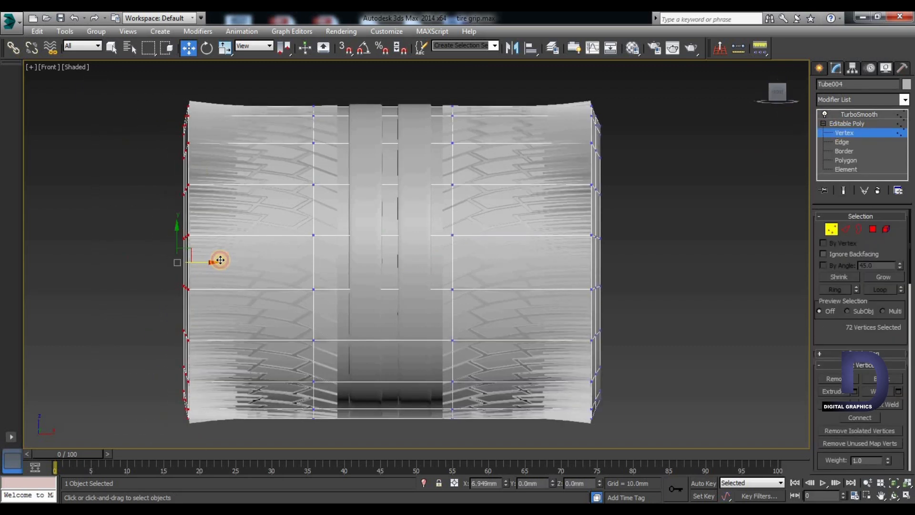
pyautogui.click(847, 114)
pyautogui.click(621, 267)
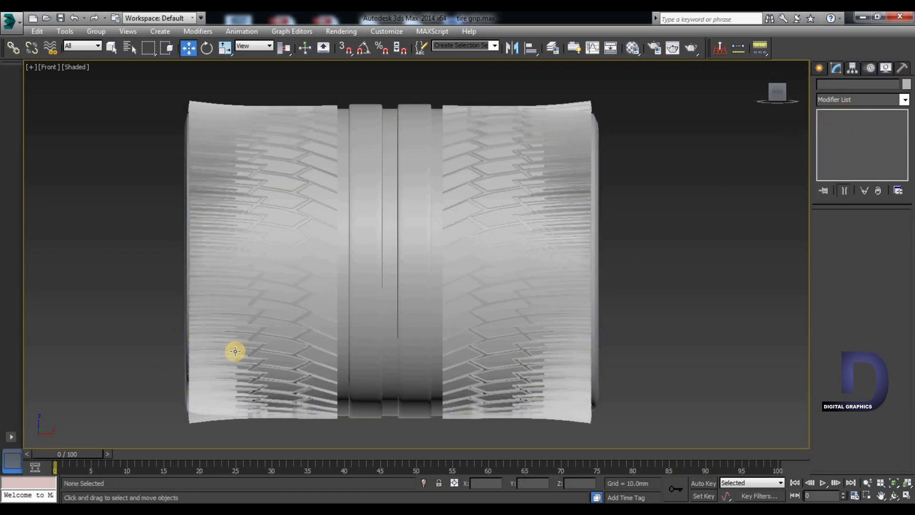
# Step: Collapse the smoothed inner tube to Editable Poly and deselect it
pyautogui.click(284, 348)
pyautogui.keyDown('alt'); pyautogui.moveTo(477, 396); pyautogui.dragTo(497, 409, button='middle'); pyautogui.keyUp('alt')
pyautogui.scroll(5, 627, 333)
pyautogui.rightClick(799, 312)
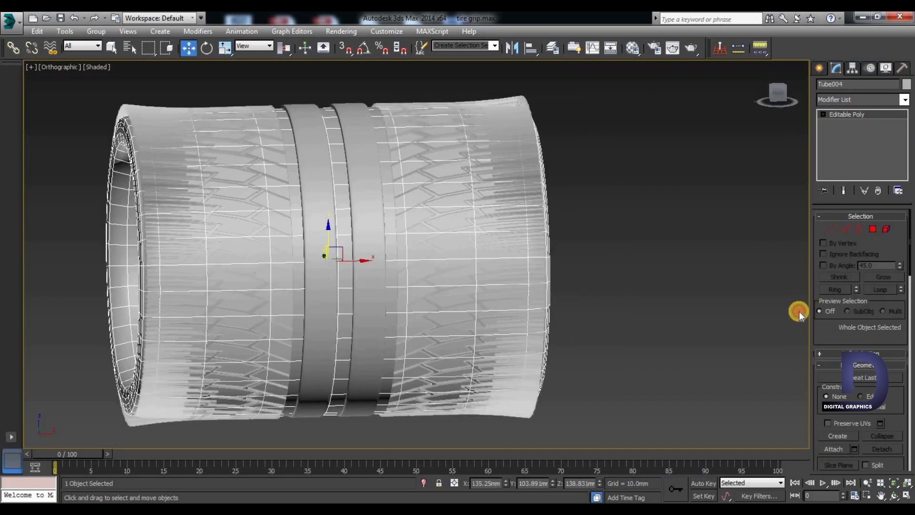
pyautogui.click(799, 310)
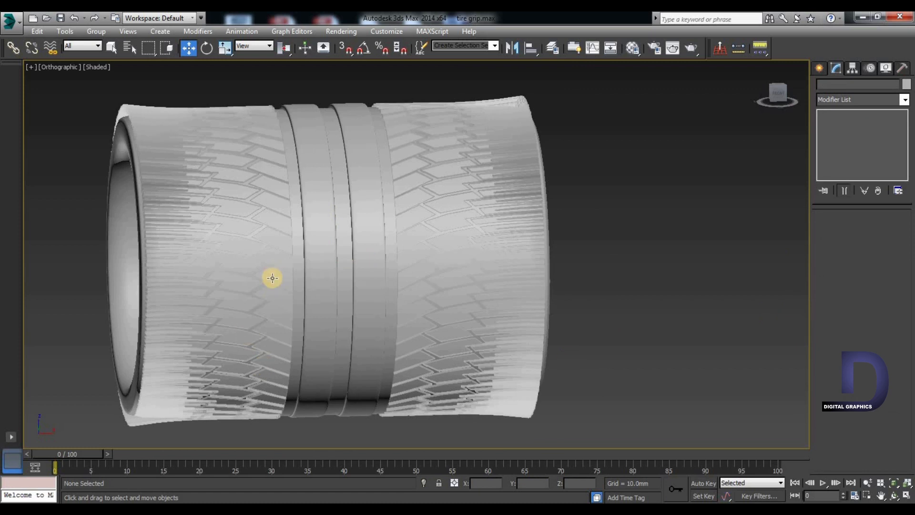
# Step: Group both tread rings, both centre tubes and the inner tube under the name "wheel"
pyautogui.click(272, 278)
pyautogui.keyDown('ctrl'); pyautogui.click(329, 274); pyautogui.keyUp('ctrl')
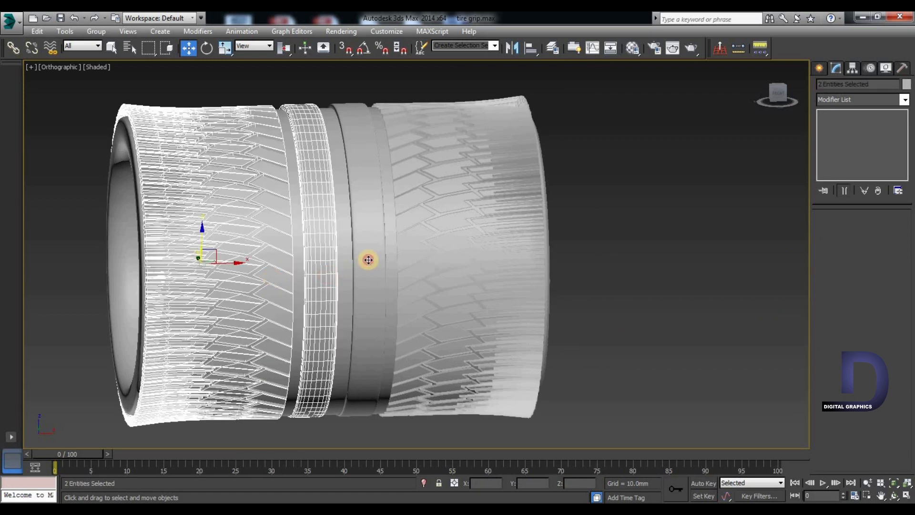
pyautogui.keyDown('ctrl'); pyautogui.click(370, 260); pyautogui.keyUp('ctrl')
pyautogui.keyDown('ctrl'); pyautogui.click(415, 272); pyautogui.keyUp('ctrl')
pyautogui.keyDown('ctrl'); pyautogui.click(108, 189); pyautogui.keyUp('ctrl')
pyautogui.click(96, 31)
pyautogui.click(112, 39)
pyautogui.write('wheel')
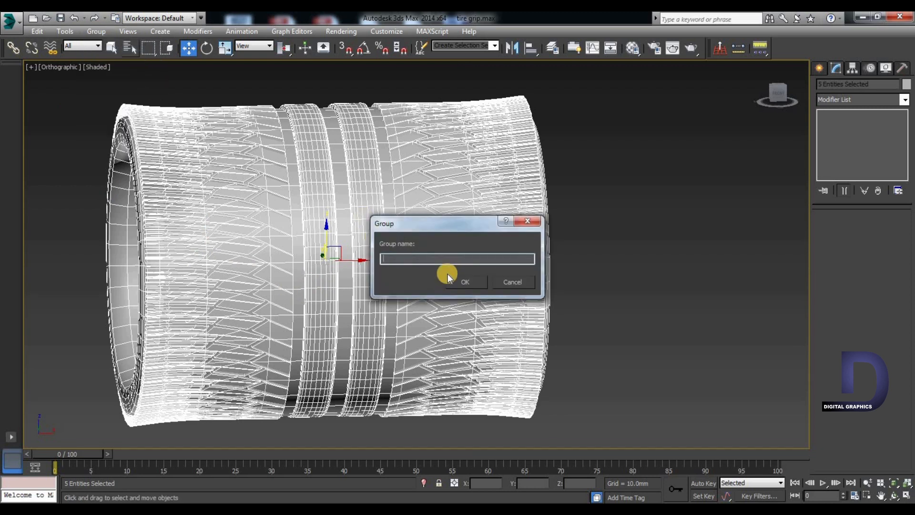
pyautogui.press('Return')
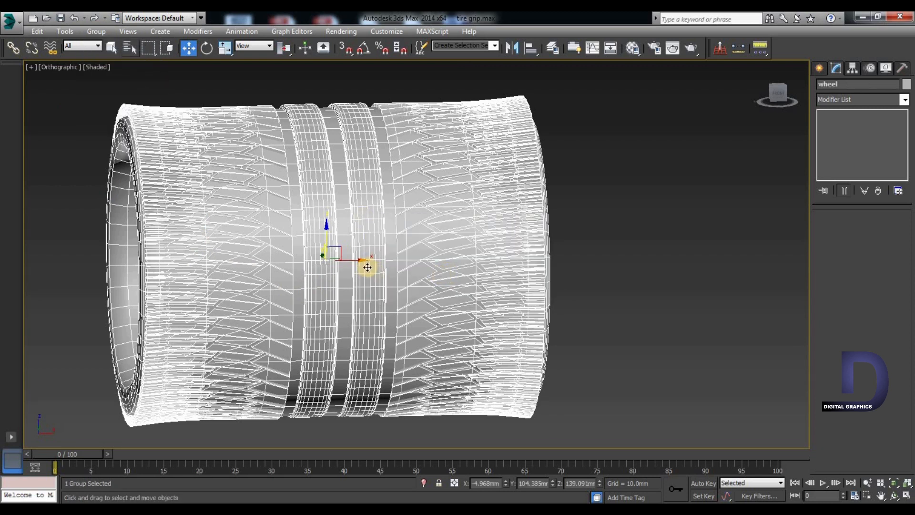
# Step: Scale the wheel group along X to about half its width in the front view, and adjust its overall size uniformly
pyautogui.press('r')
pyautogui.press('f')
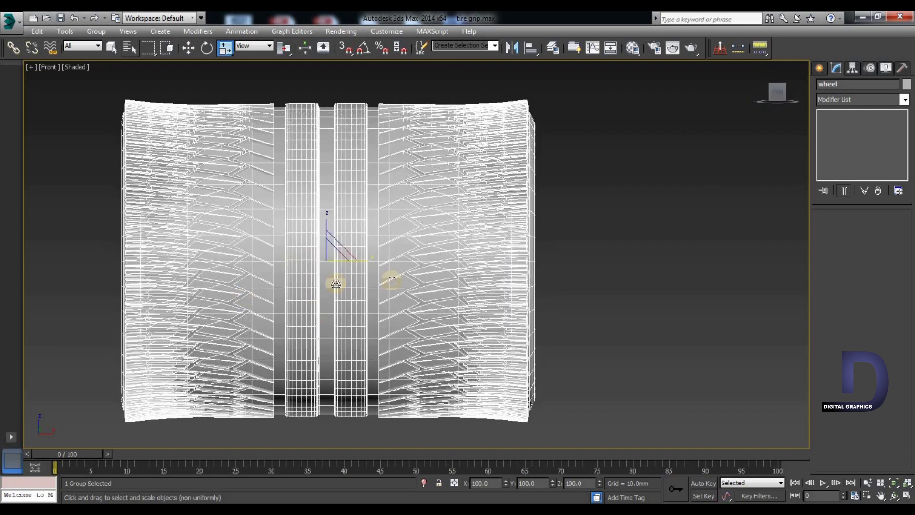
pyautogui.moveTo(374, 261); pyautogui.dragTo(323, 266)
pyautogui.click(480, 291)
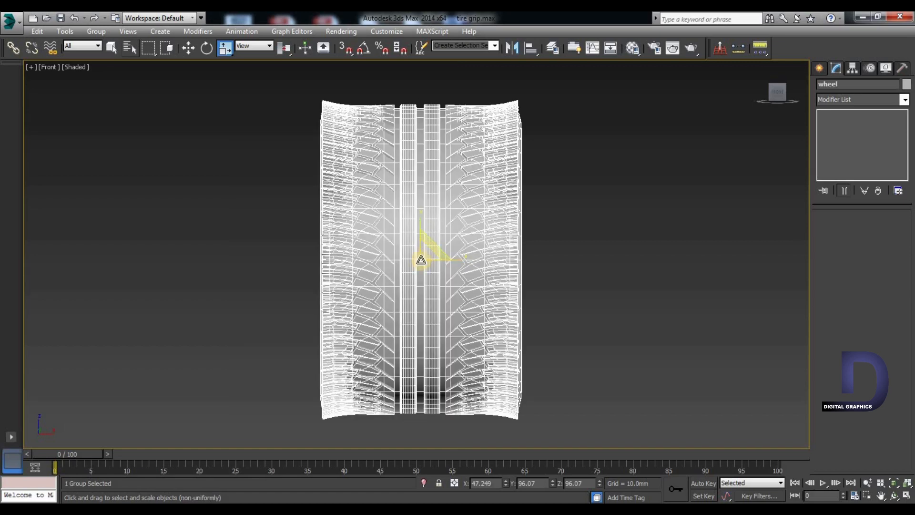
pyautogui.moveTo(421, 260); pyautogui.dragTo(444, 266)
# Step: Render an angled close-up of the tyre with V-Ray and close the V-Ray messages window
pyautogui.keyDown('alt'); pyautogui.moveTo(426, 368); pyautogui.dragTo(333, 340, button='middle'); pyautogui.keyUp('alt')
pyautogui.click(578, 291)
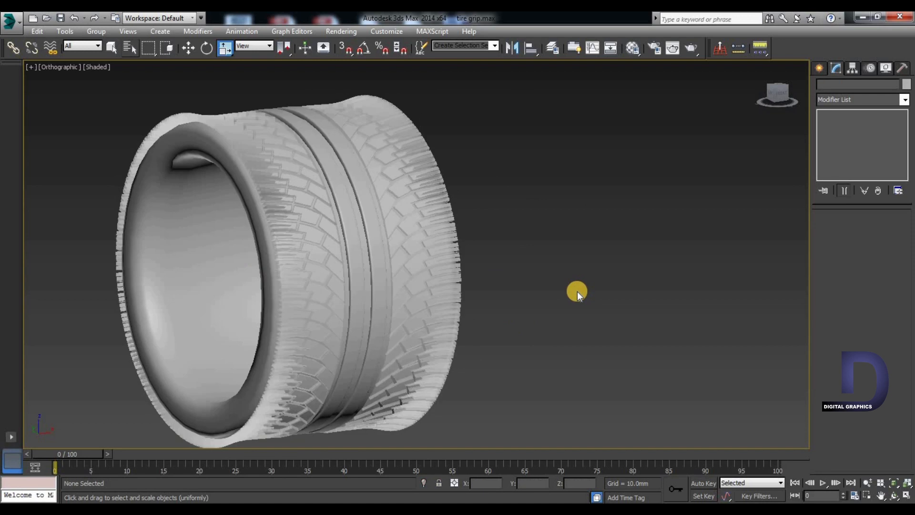
pyautogui.scroll(6, 333, 246)
pyautogui.scroll(-4, 338, 239)
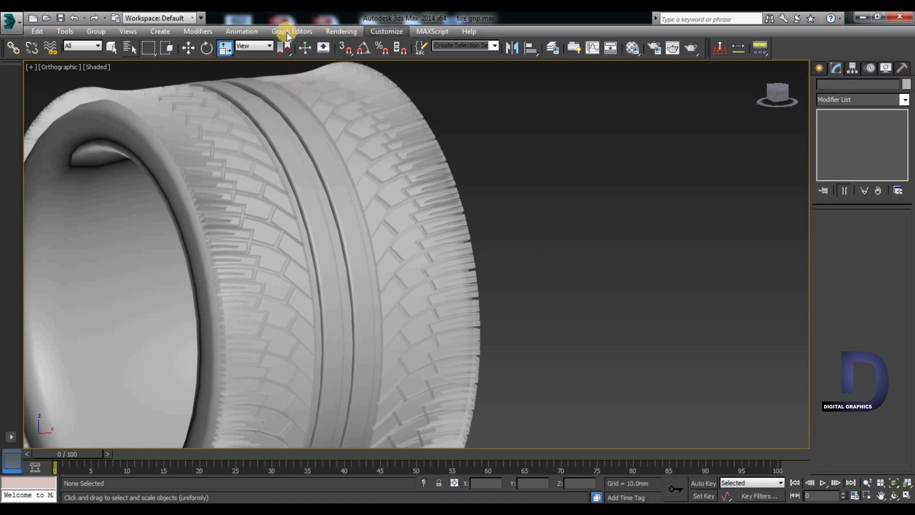
pyautogui.click(342, 31)
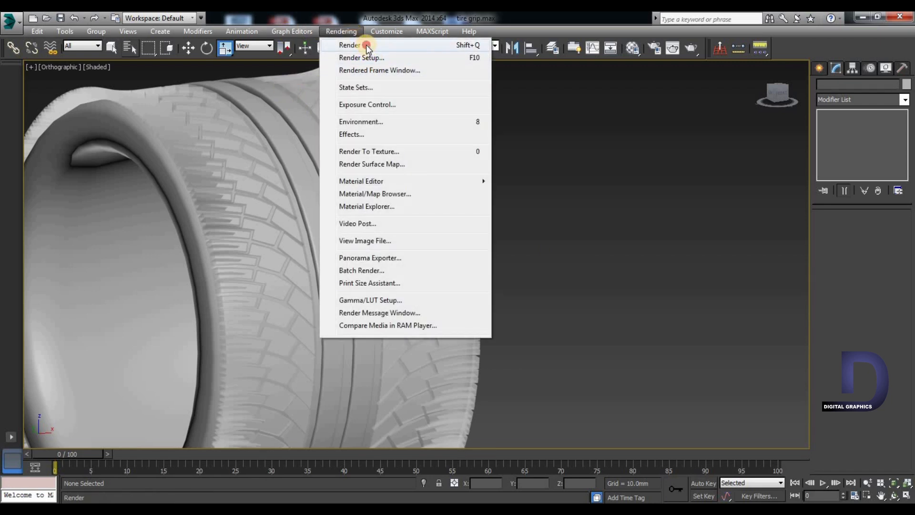
pyautogui.click(366, 45)
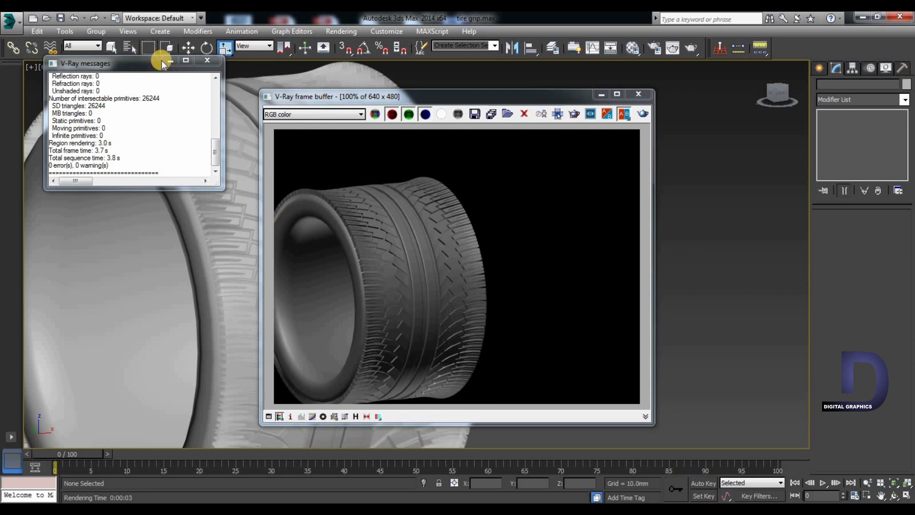
pyautogui.click(209, 61)
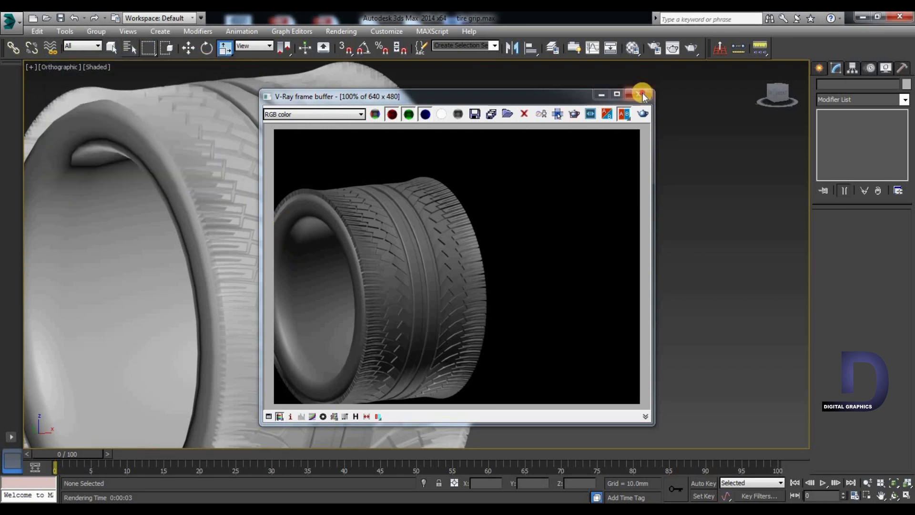